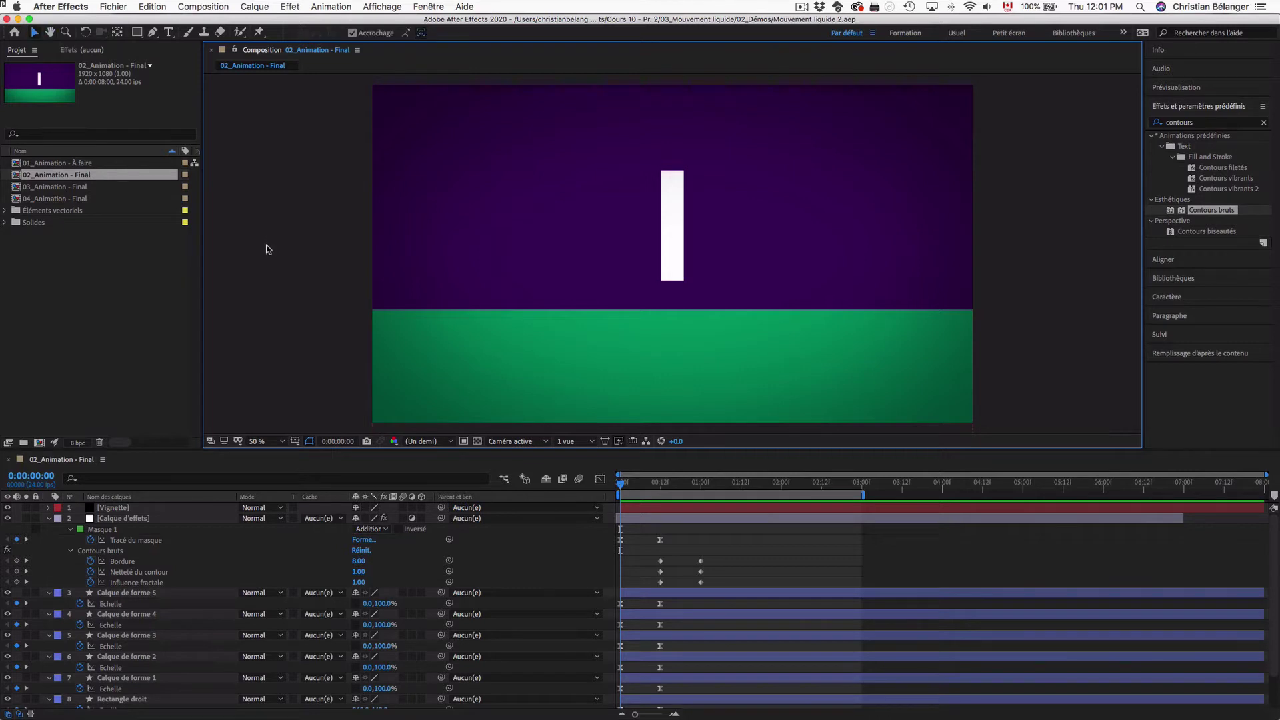
- Preview the liquid animations in 02_Animation - Final, 03_Animation - Final and 04_Animation - Final in turn
key(space)
key(space)
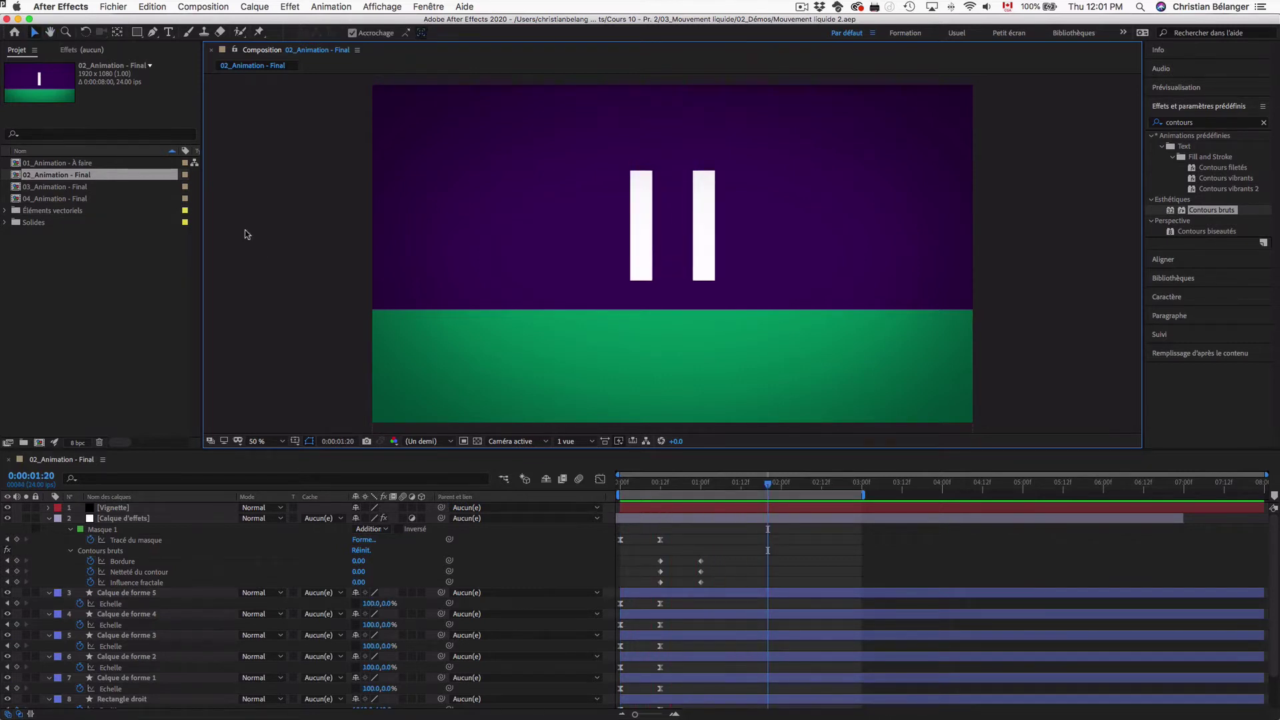
double_click(84, 188)
key(space)
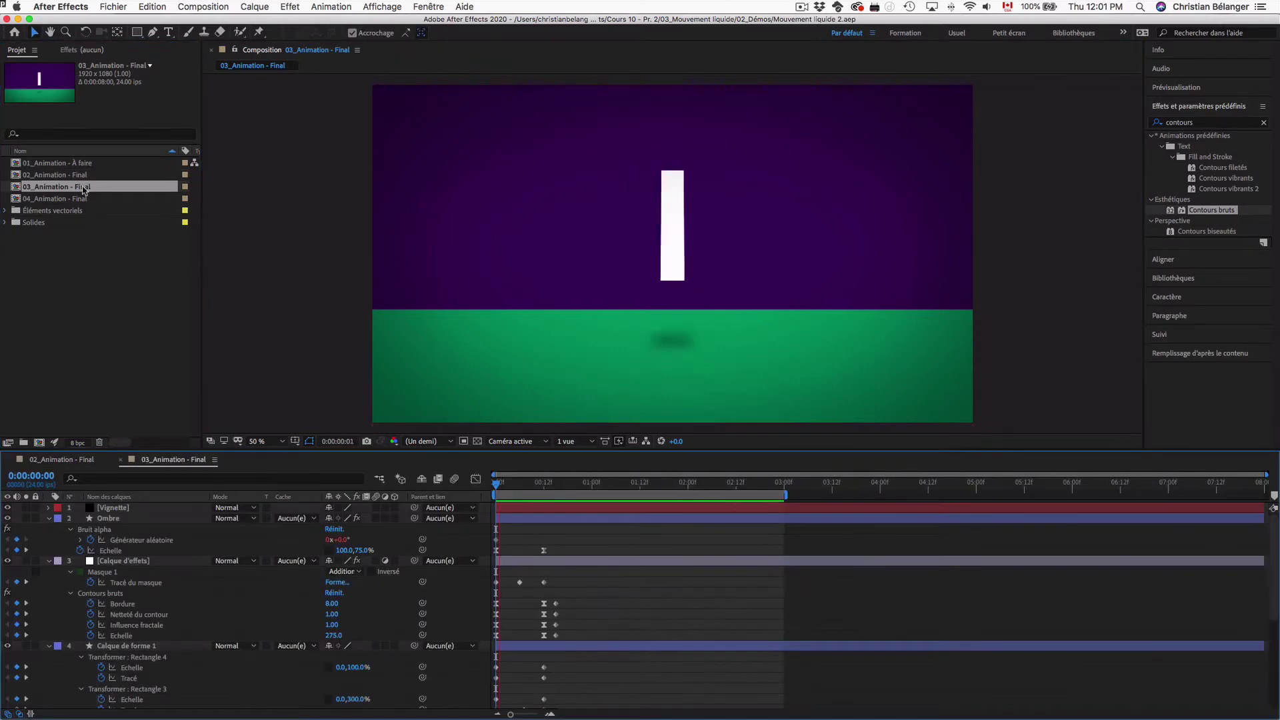
click(79, 200)
double_click(79, 201)
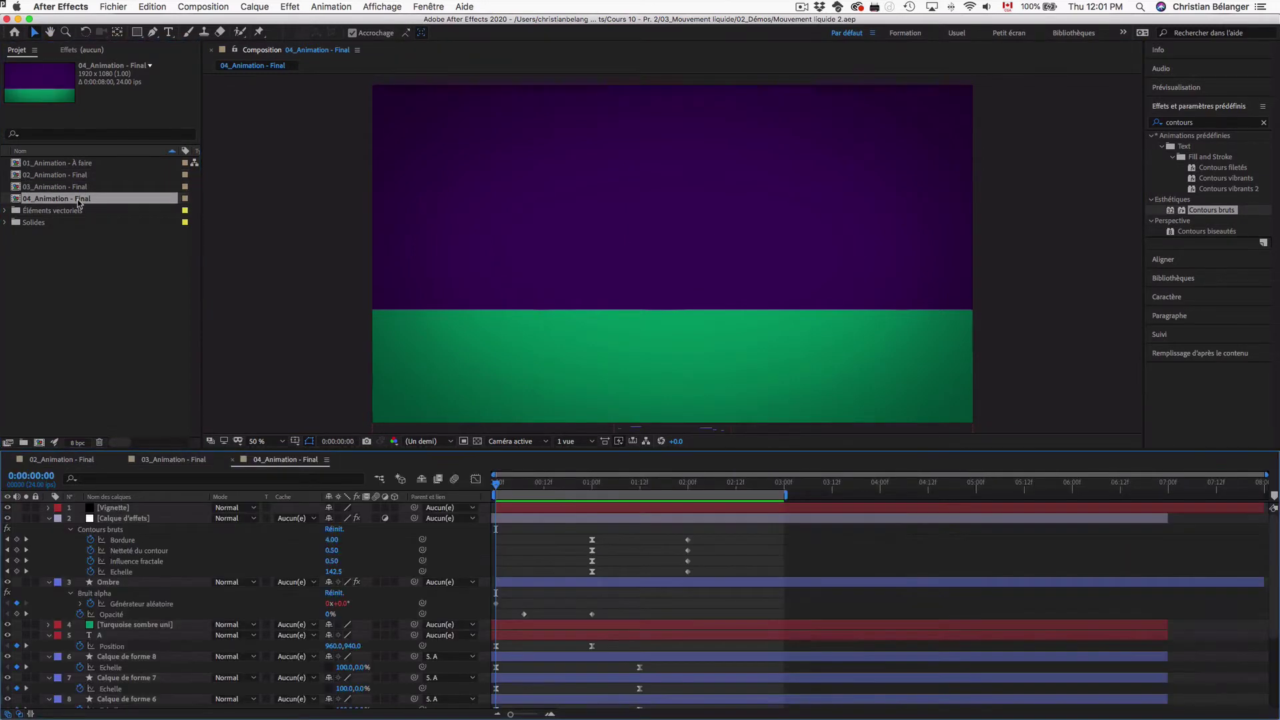
key(space)
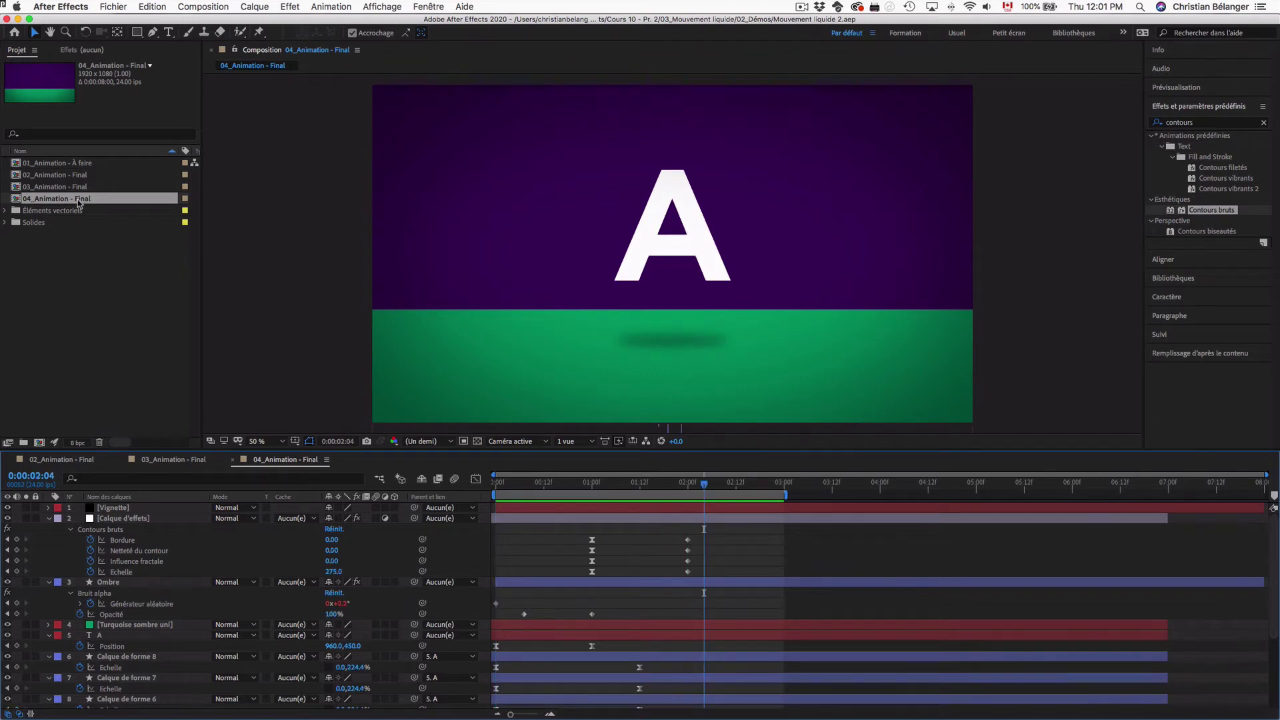
- Reopen 02_Animation - Final and scrub slowly from frame 0 to frame 7 to examine how the bars separate
double_click(61, 176)
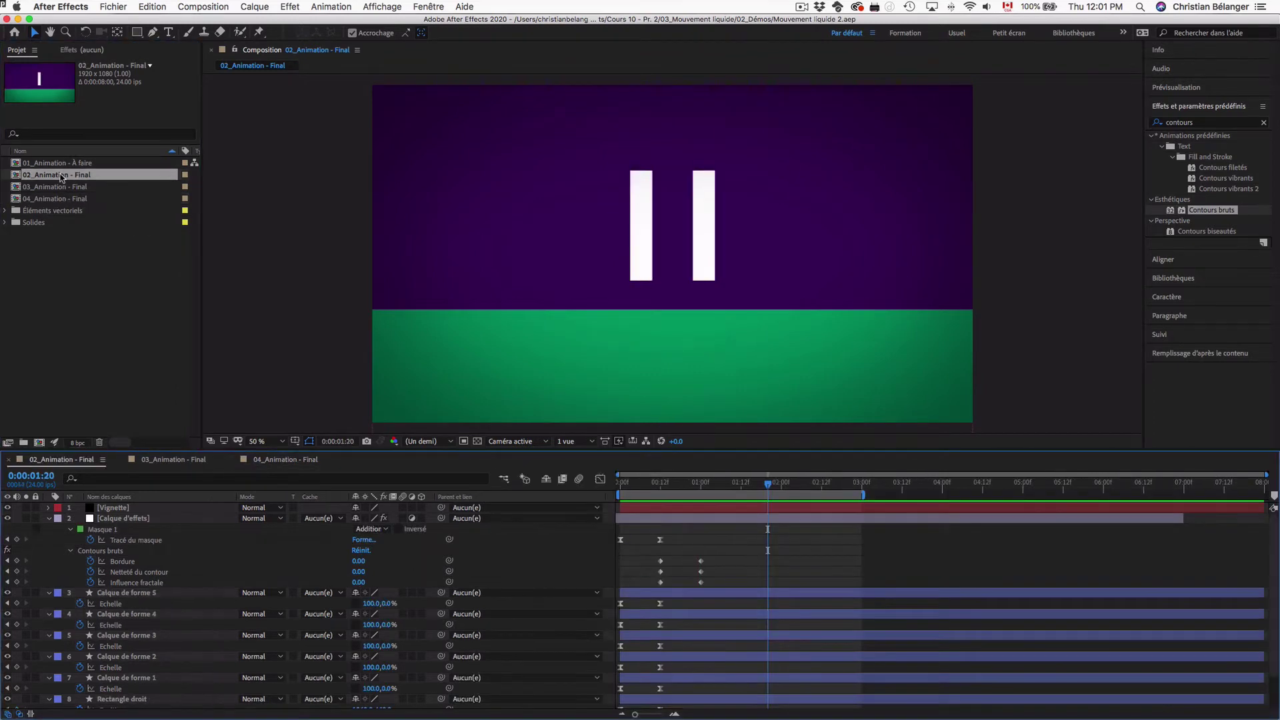
drag(628, 486, 608, 486)
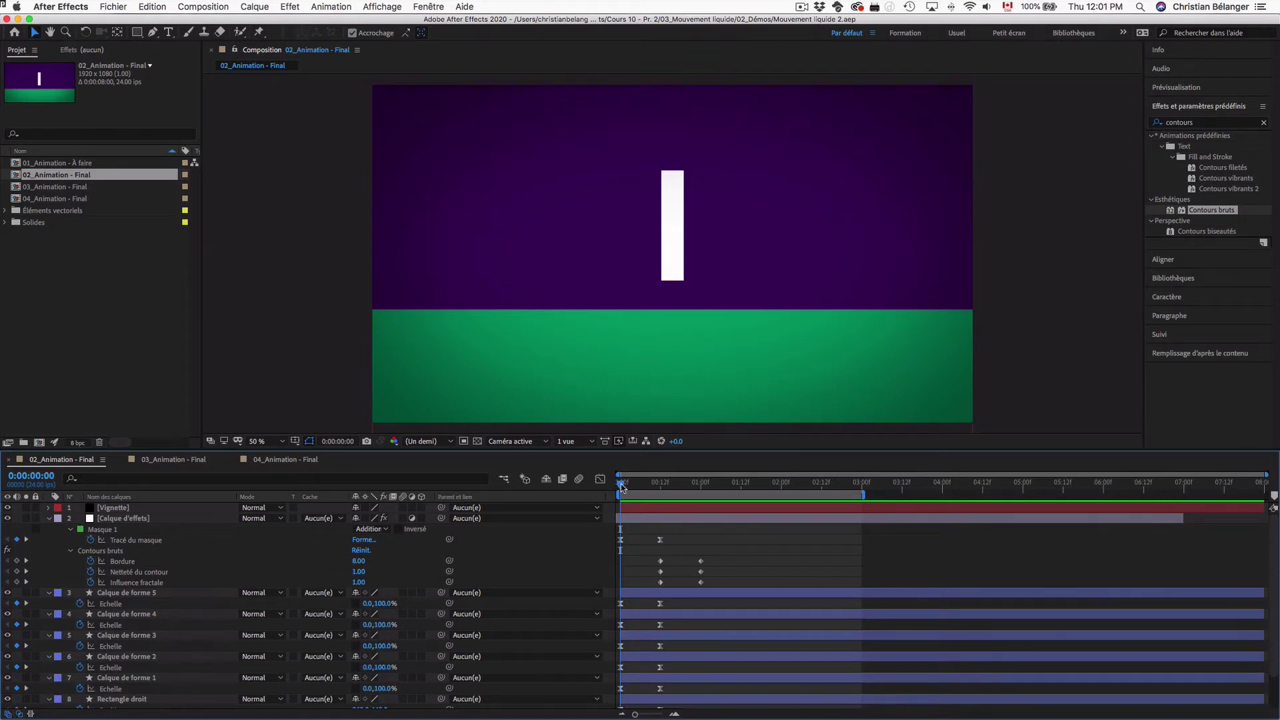
drag(622, 484, 639, 488)
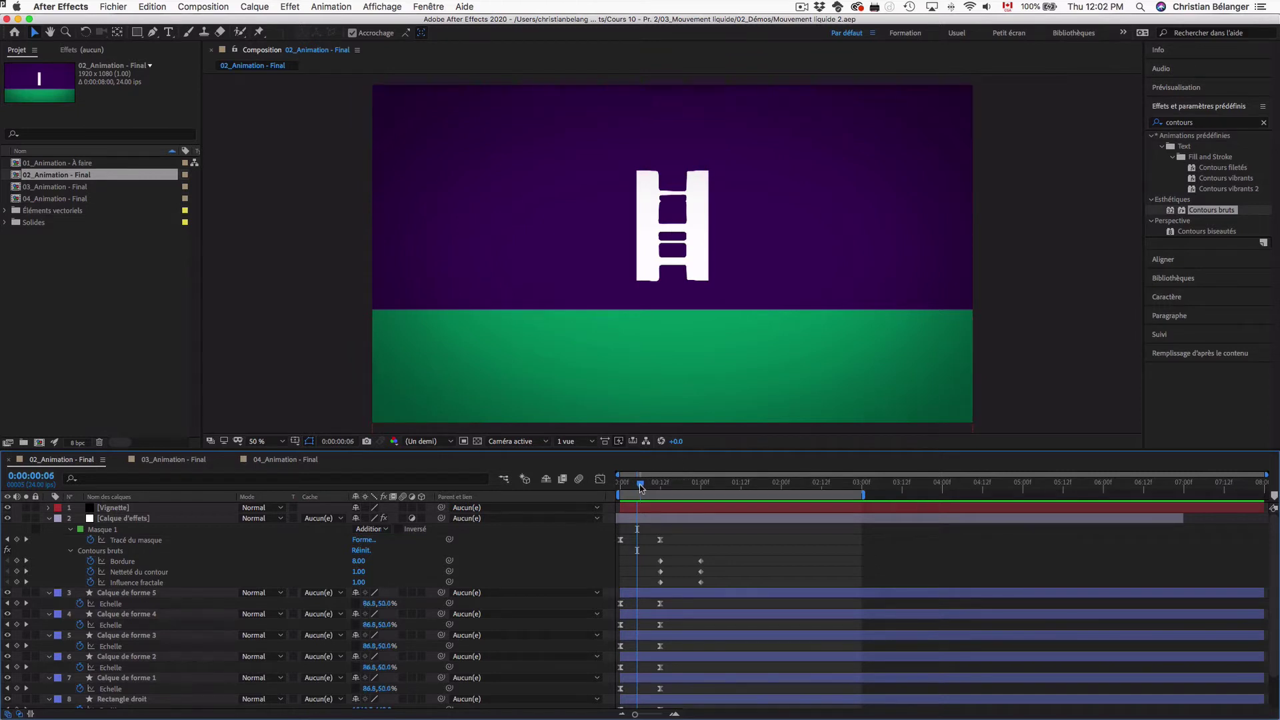
drag(639, 487, 644, 489)
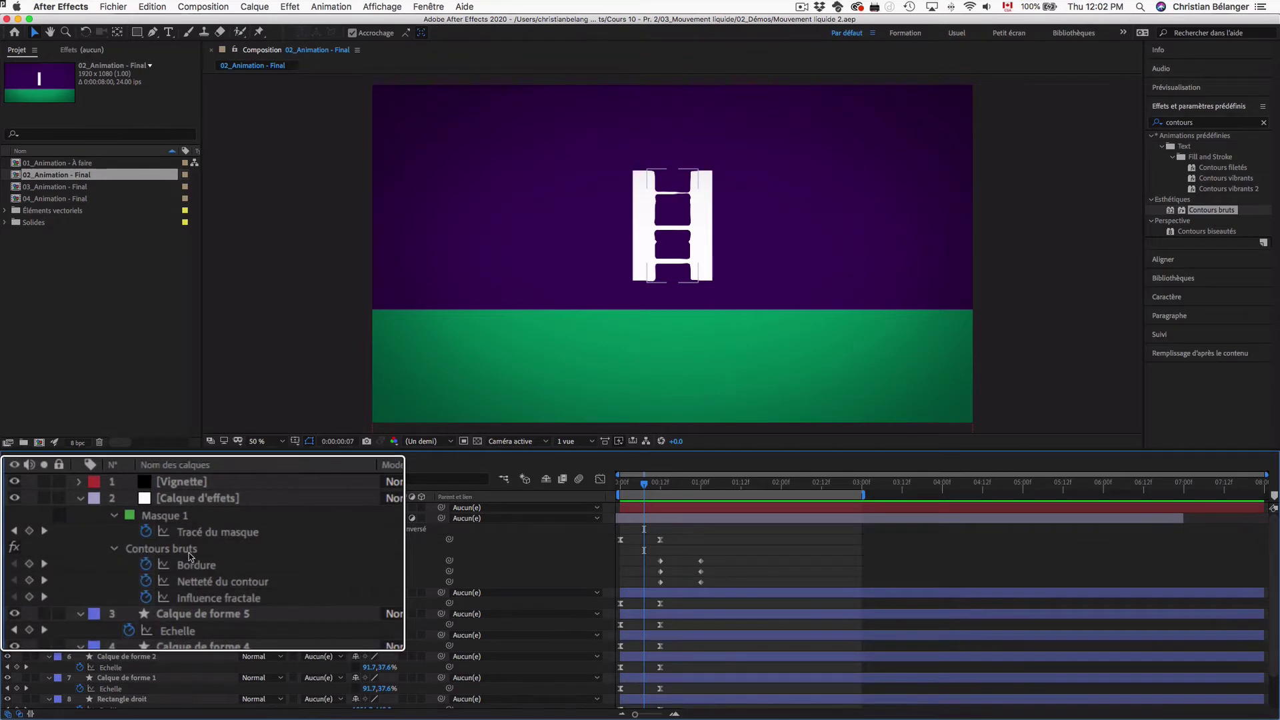
- Hide the Calque d'effets layer in 02_Animation - Final and scrub to 0:00:00:12 to examine the connecting shapes without Contours bruts
click(120, 518)
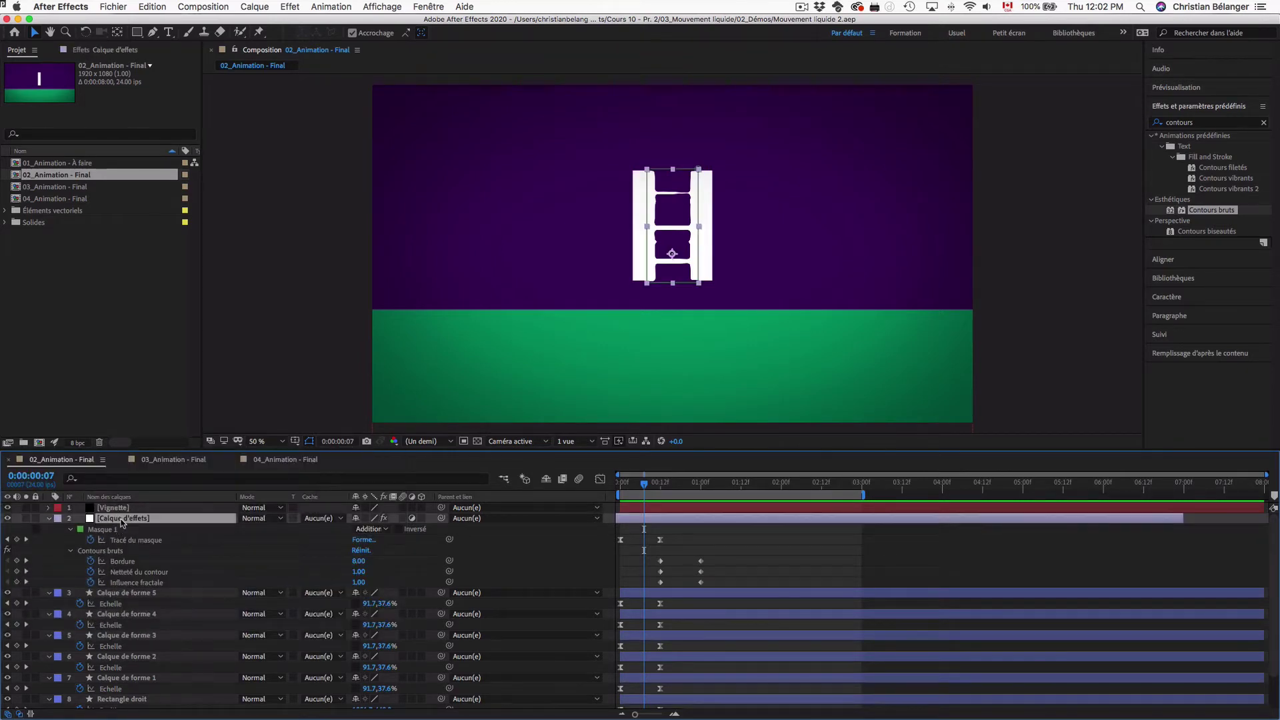
click(7, 518)
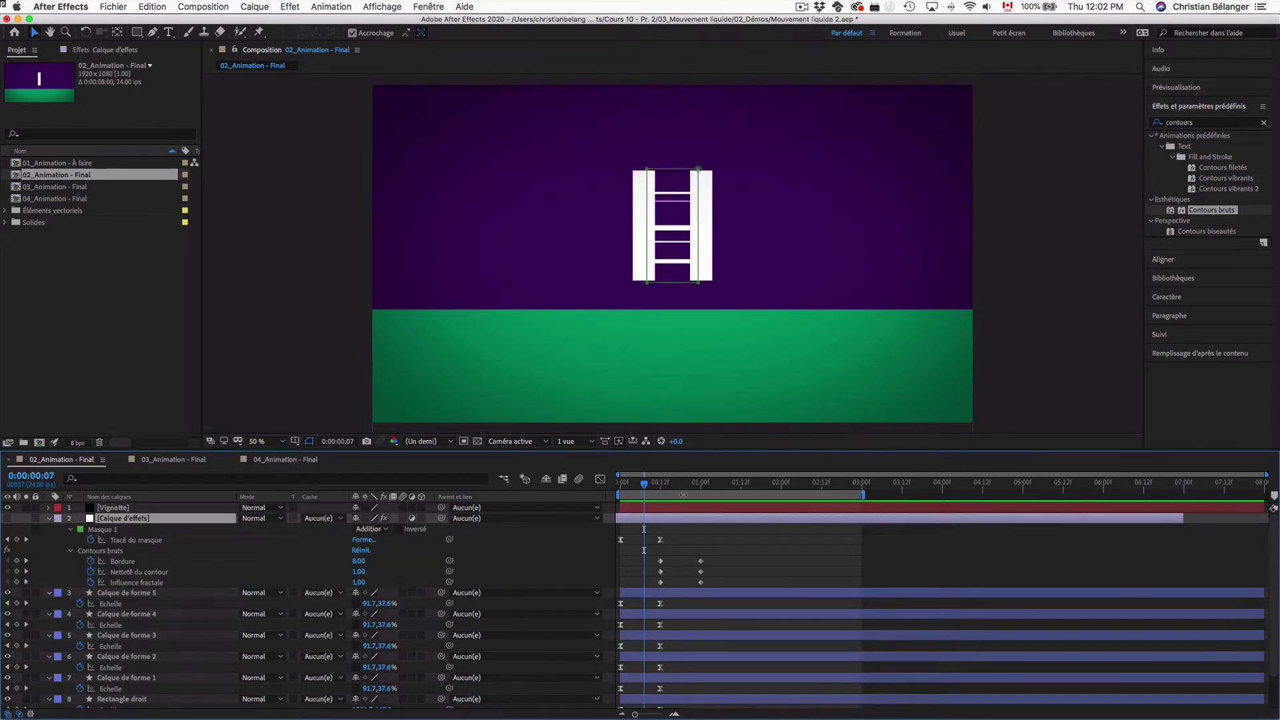
click(307, 408)
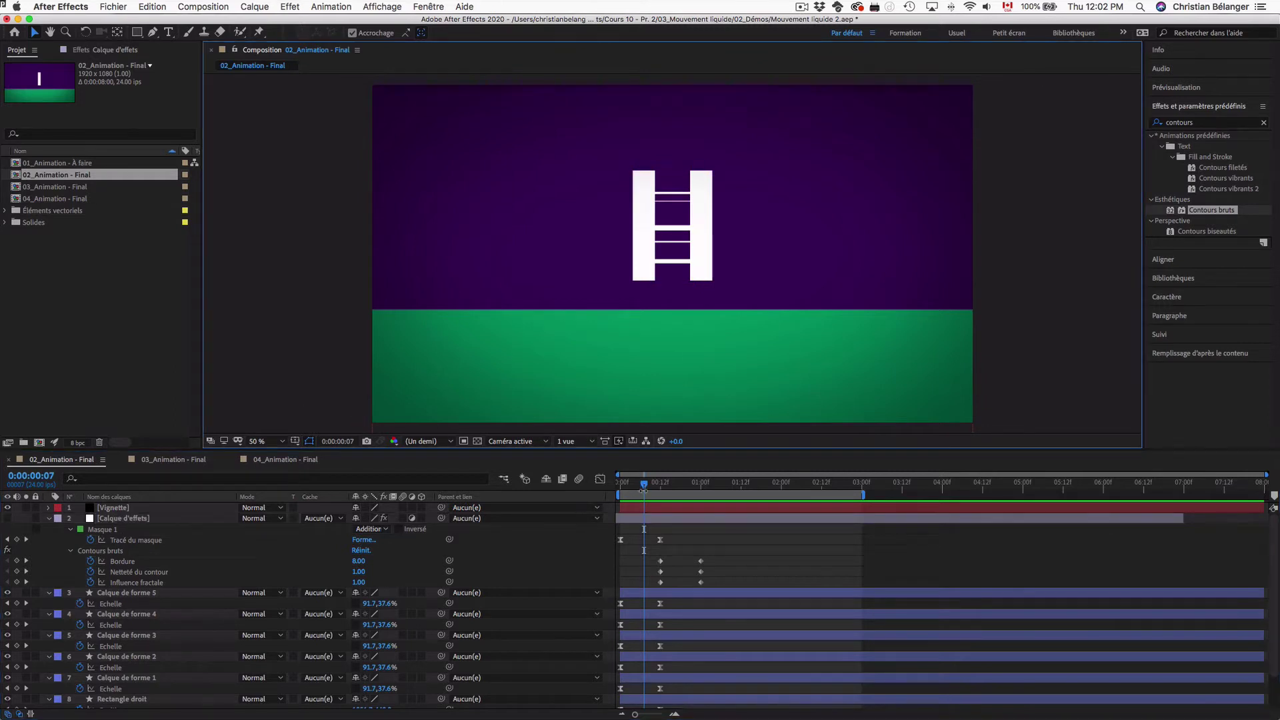
mouse_move(643, 490)
mouse_down()
mouse_move(605, 489)
mouse_move(662, 488)
mouse_move(596, 490)
mouse_move(659, 487)
mouse_up()
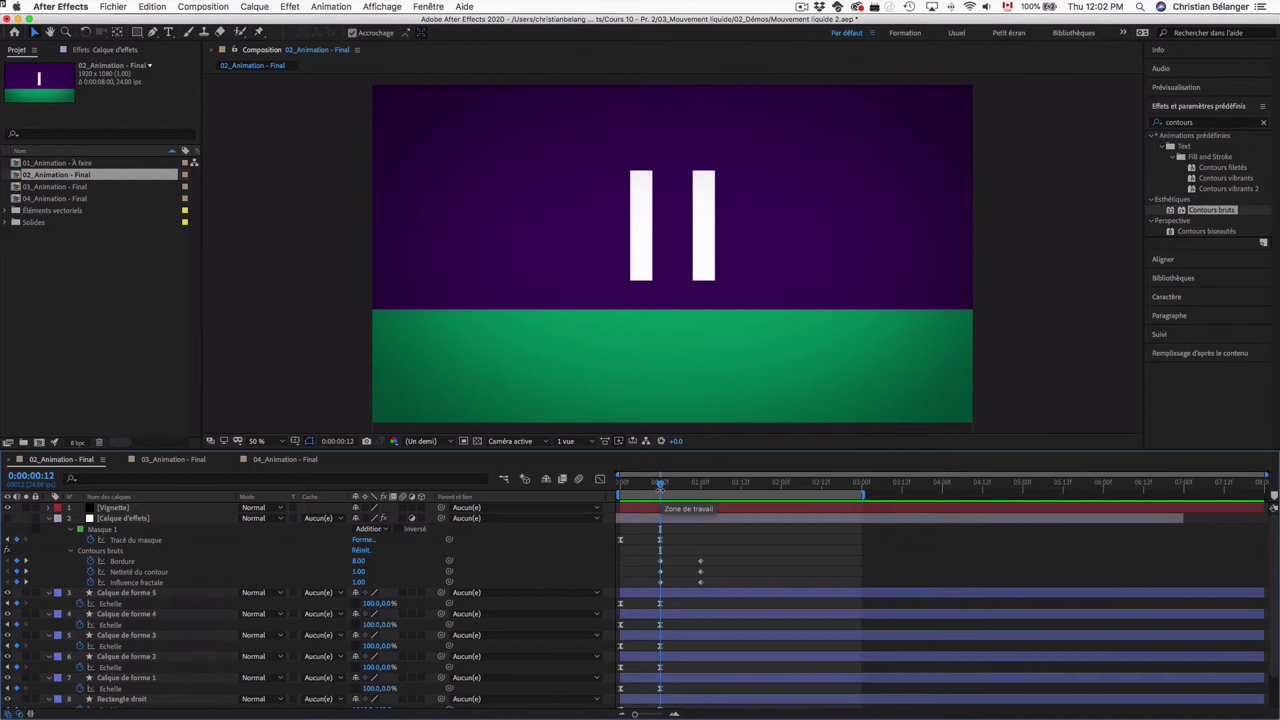
- Replay 03_Animation - Final and 04_Animation - Final from their first frames
double_click(98, 187)
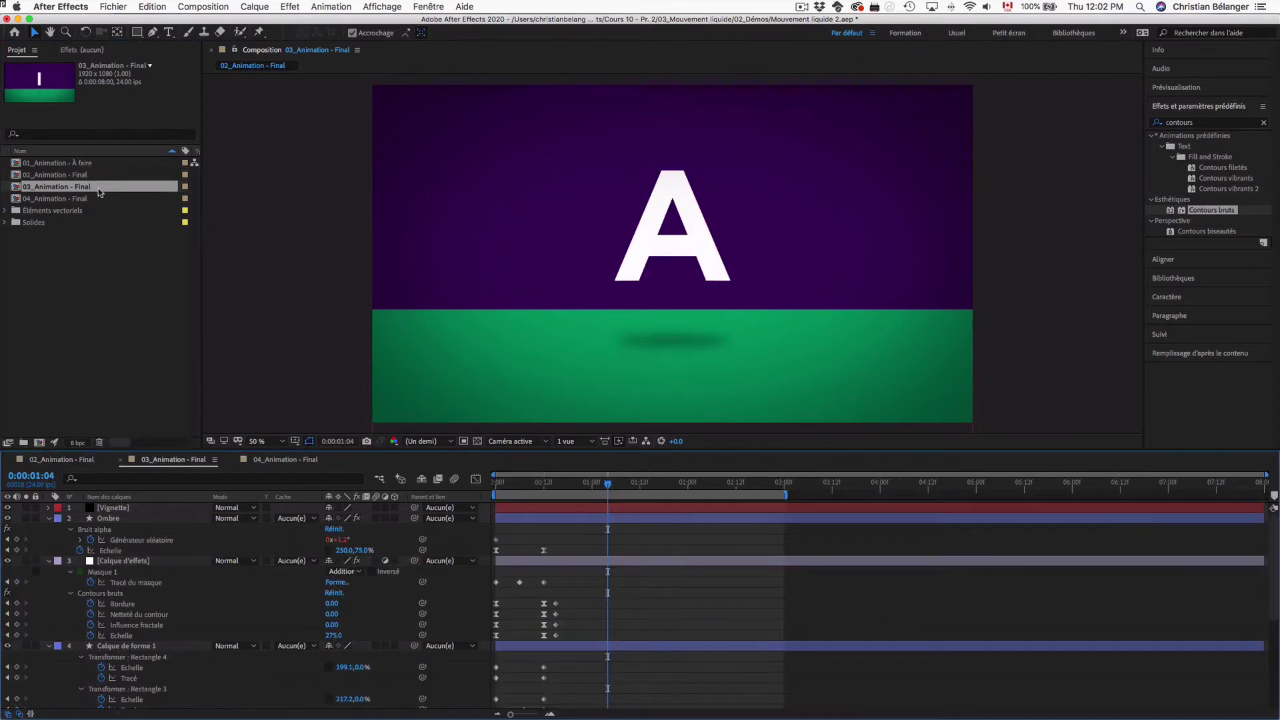
key(Home)
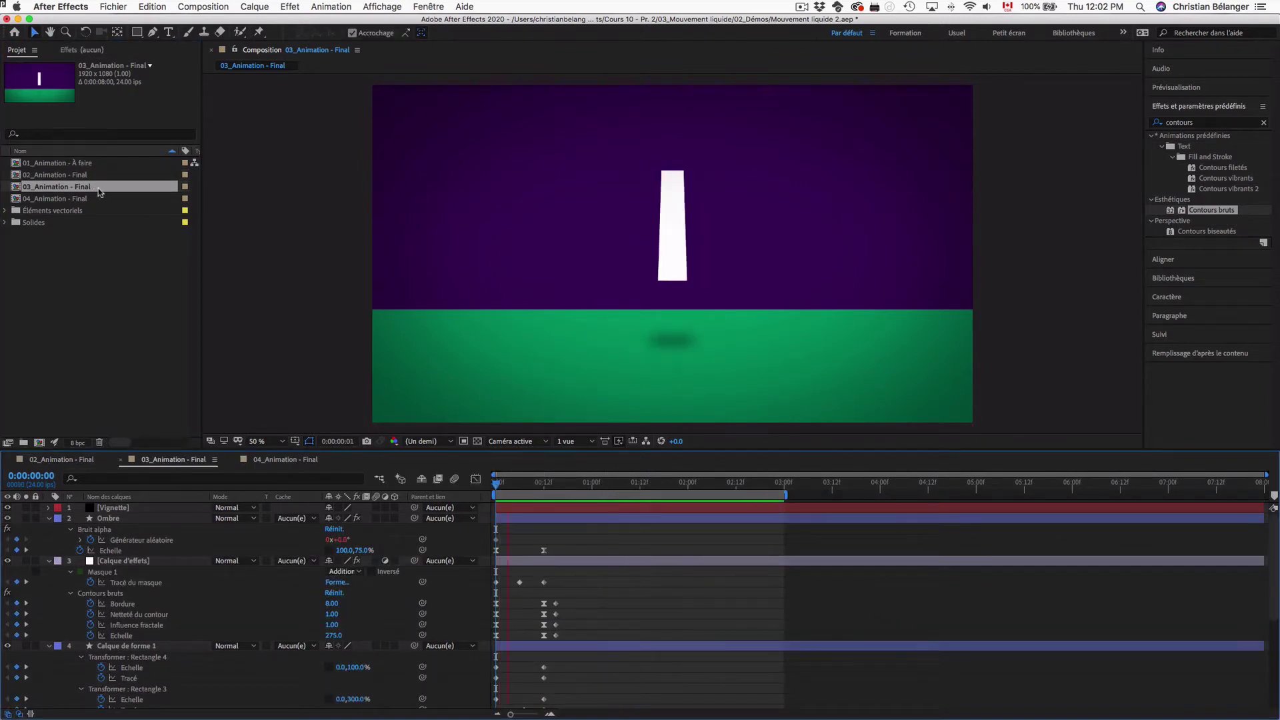
double_click(90, 198)
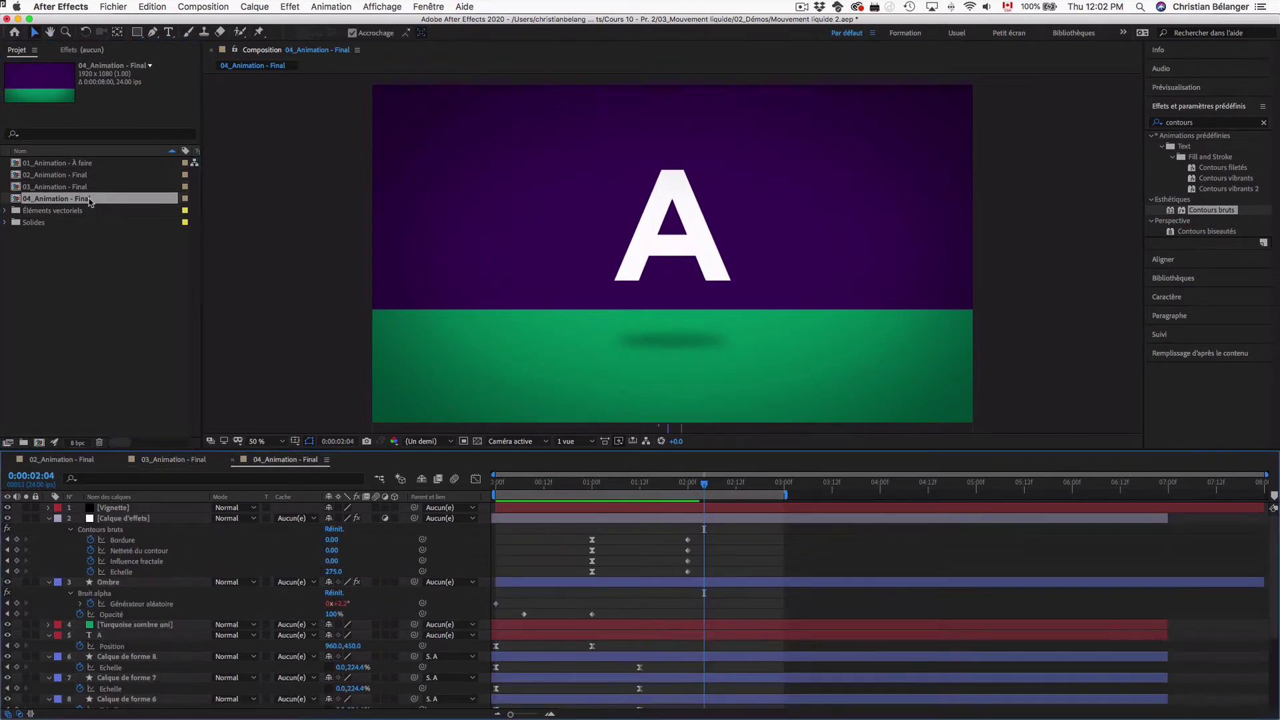
key(Home)
key(space)
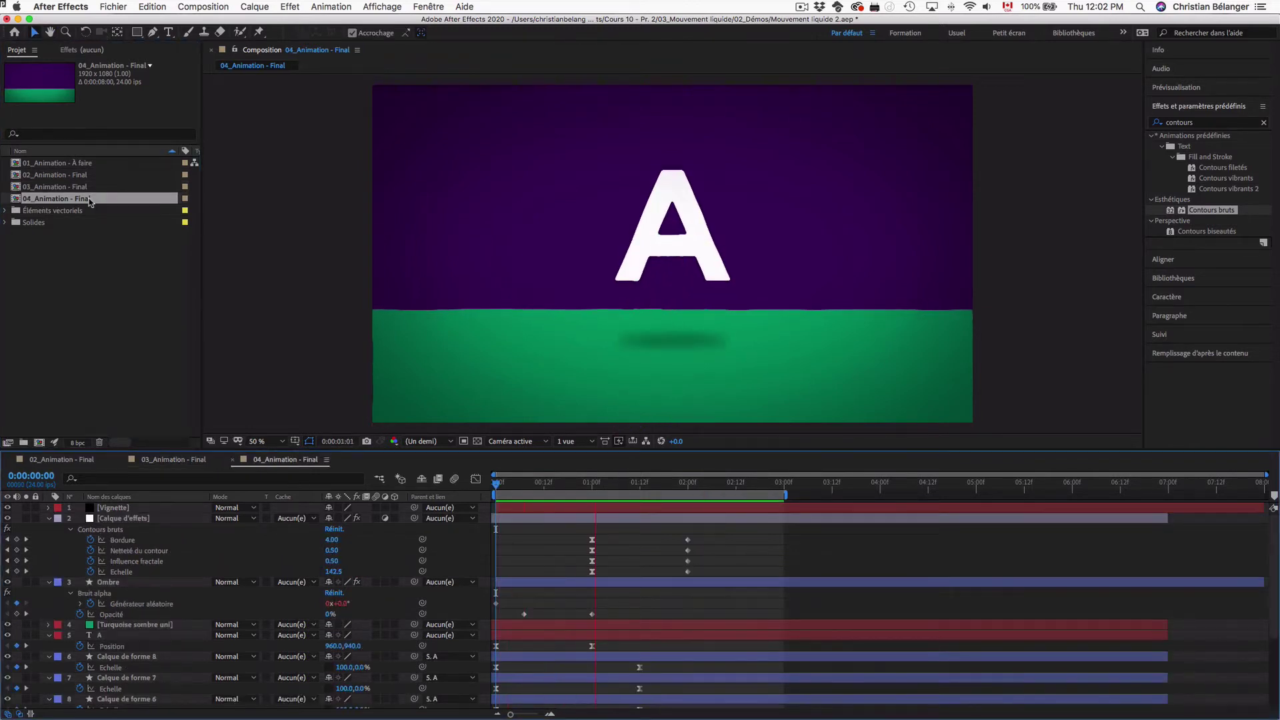
- Scrub back through the rising letter A in 04_Animation - Final, returning to the first frame to replay the animation
click(584, 487)
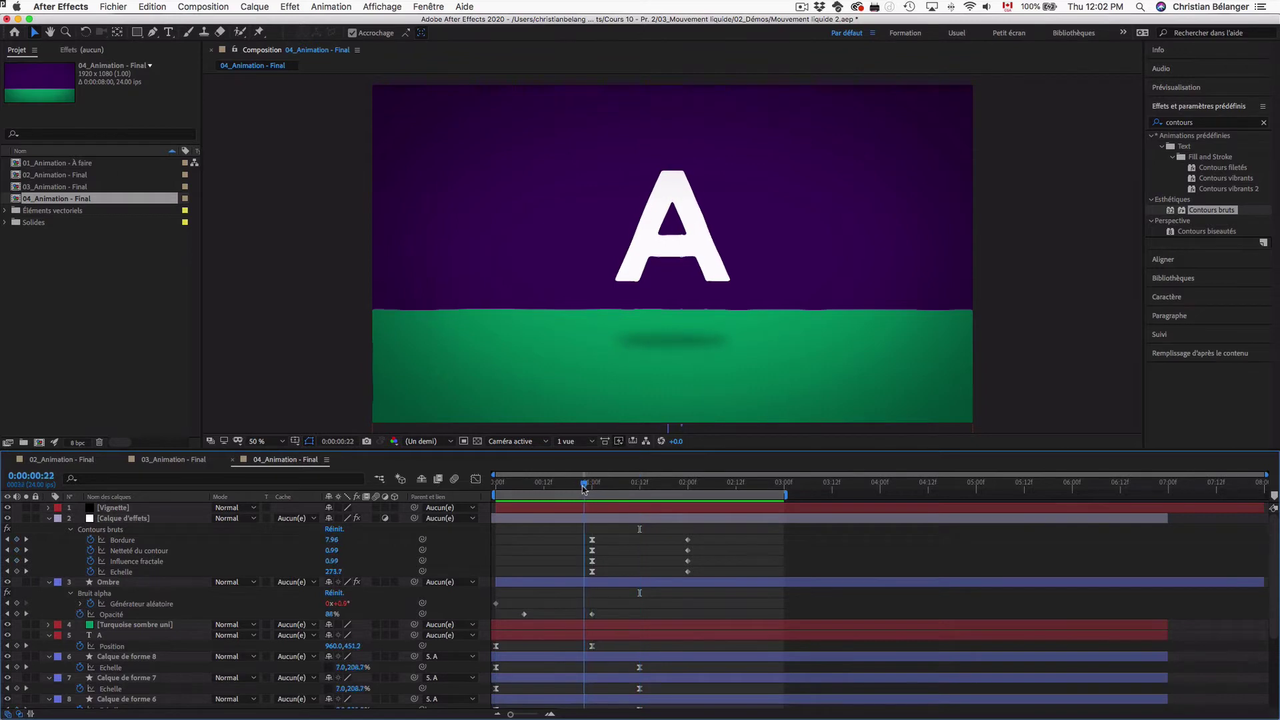
drag(584, 487, 547, 488)
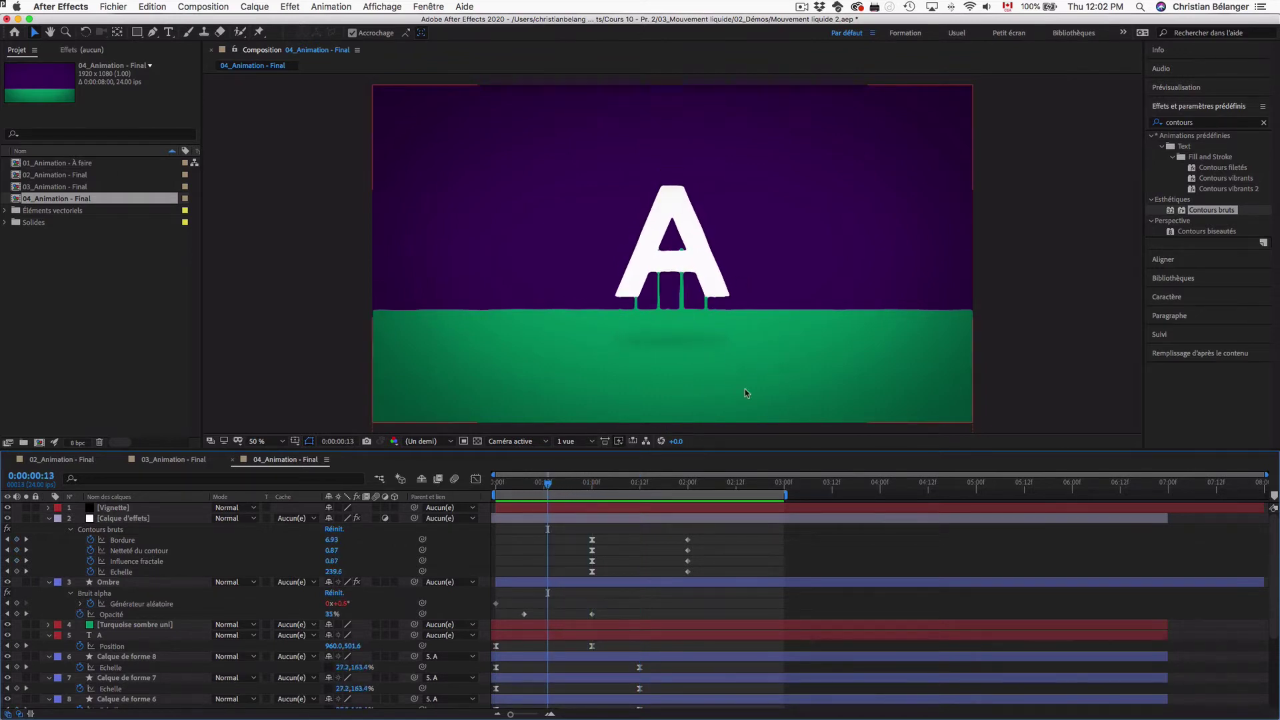
key(Home)
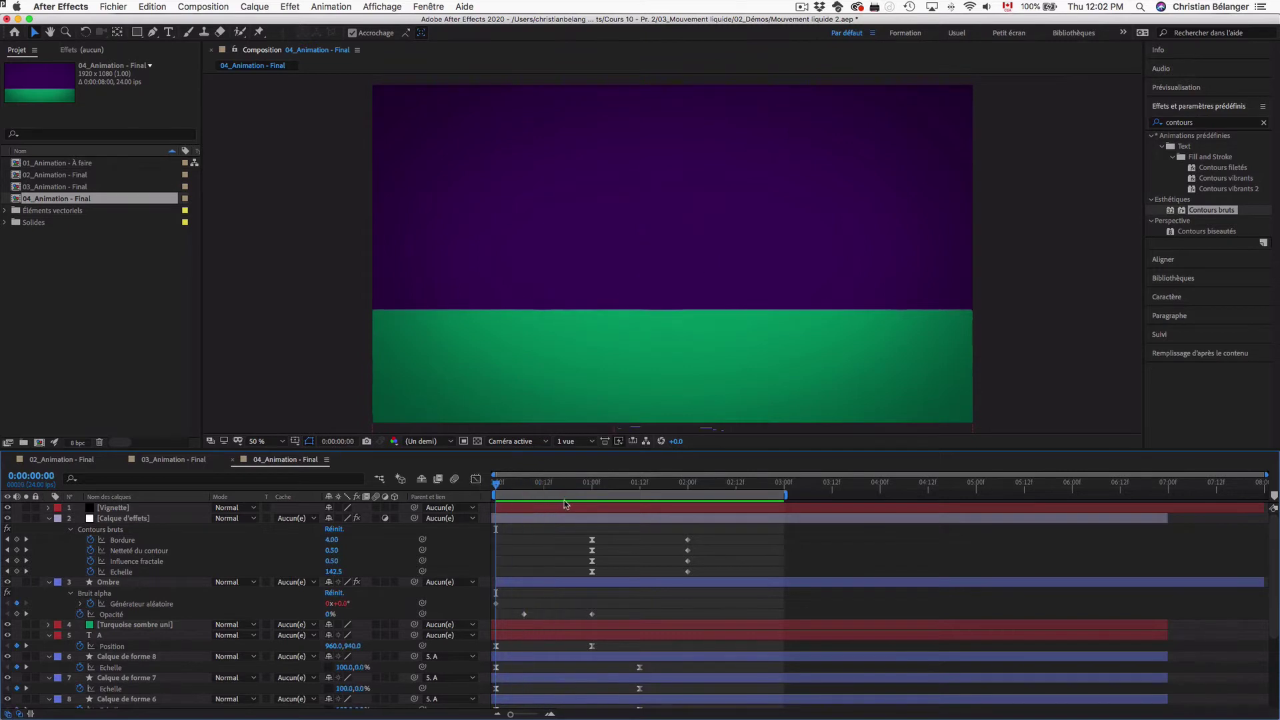
key(space)
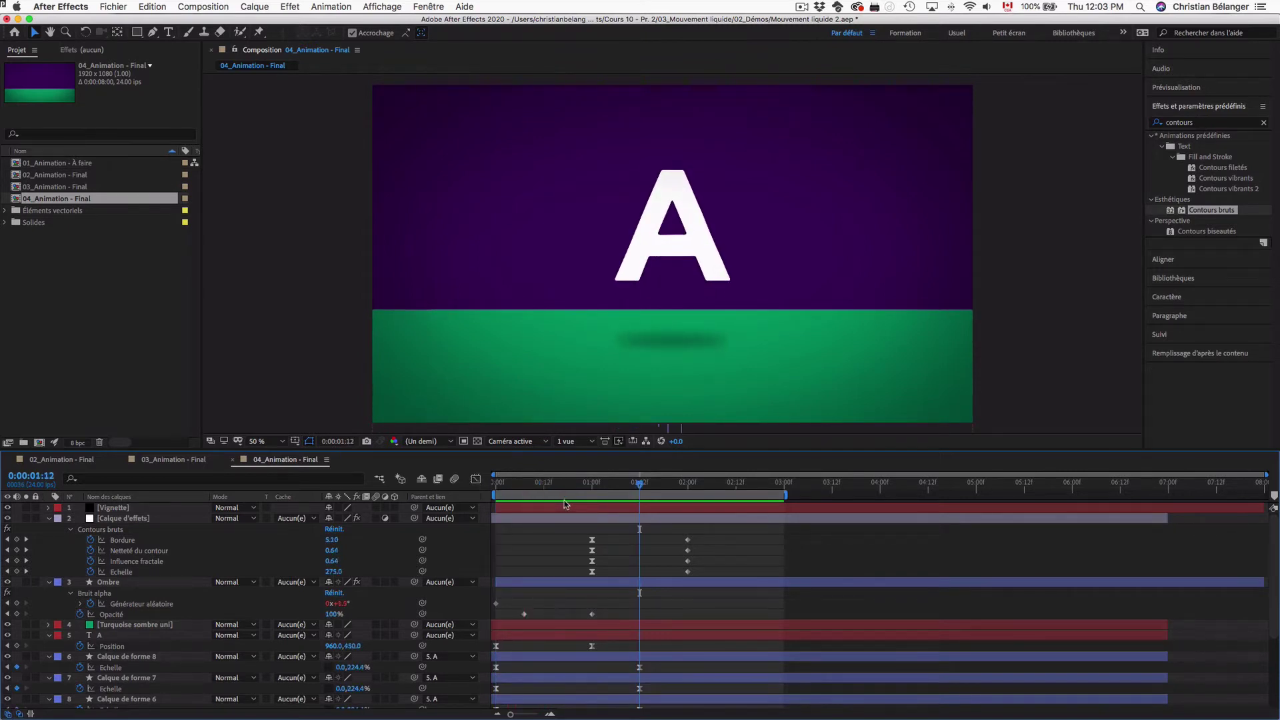
- Open 01_Animation - À faire and scrub through the rectangles' separation, stopping at 0:00:00:12
double_click(80, 164)
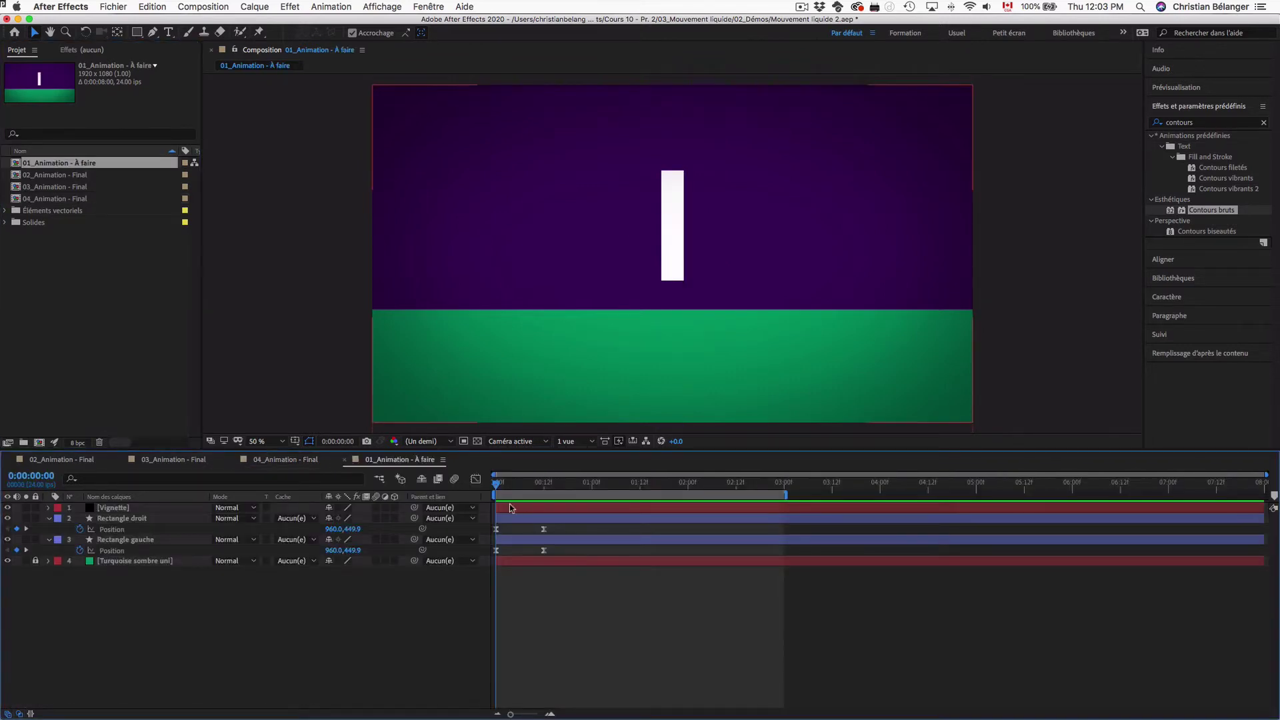
drag(496, 488, 545, 488)
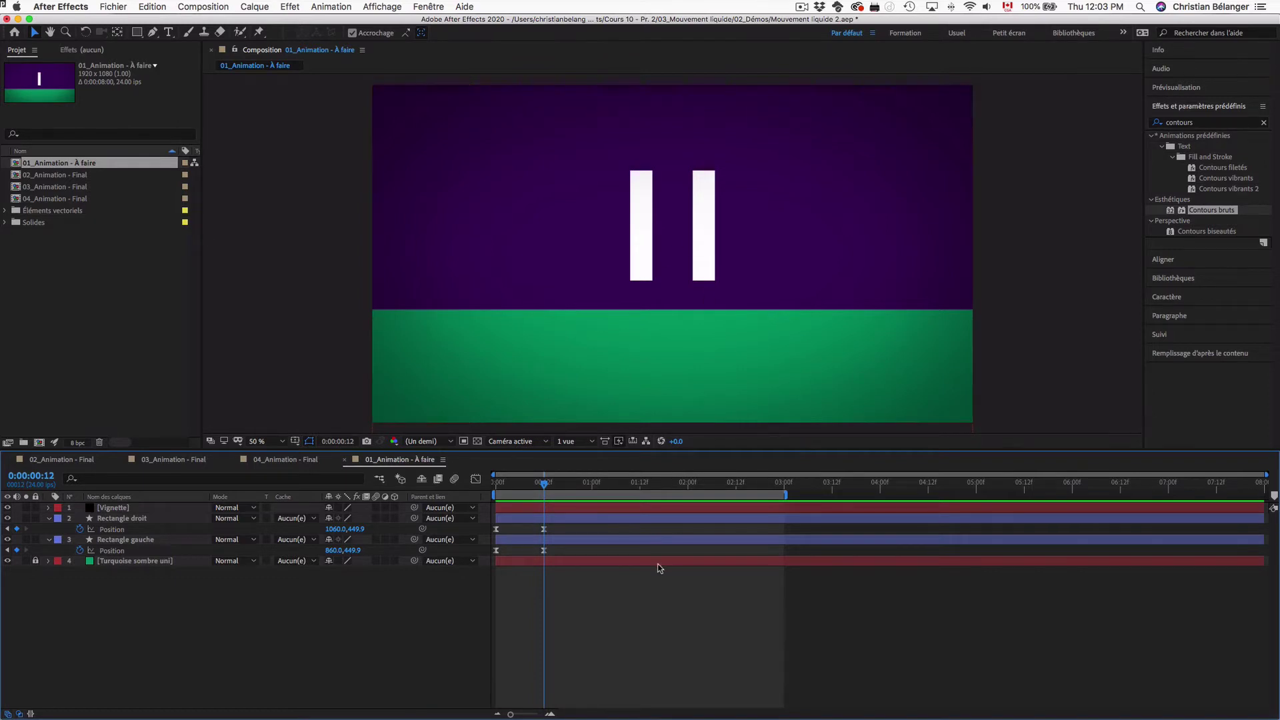
drag(525, 484, 543, 484)
- Draw a horizontal white rectangle bridging the upper part of the two vertical bars and centre its anchor point
key(q)
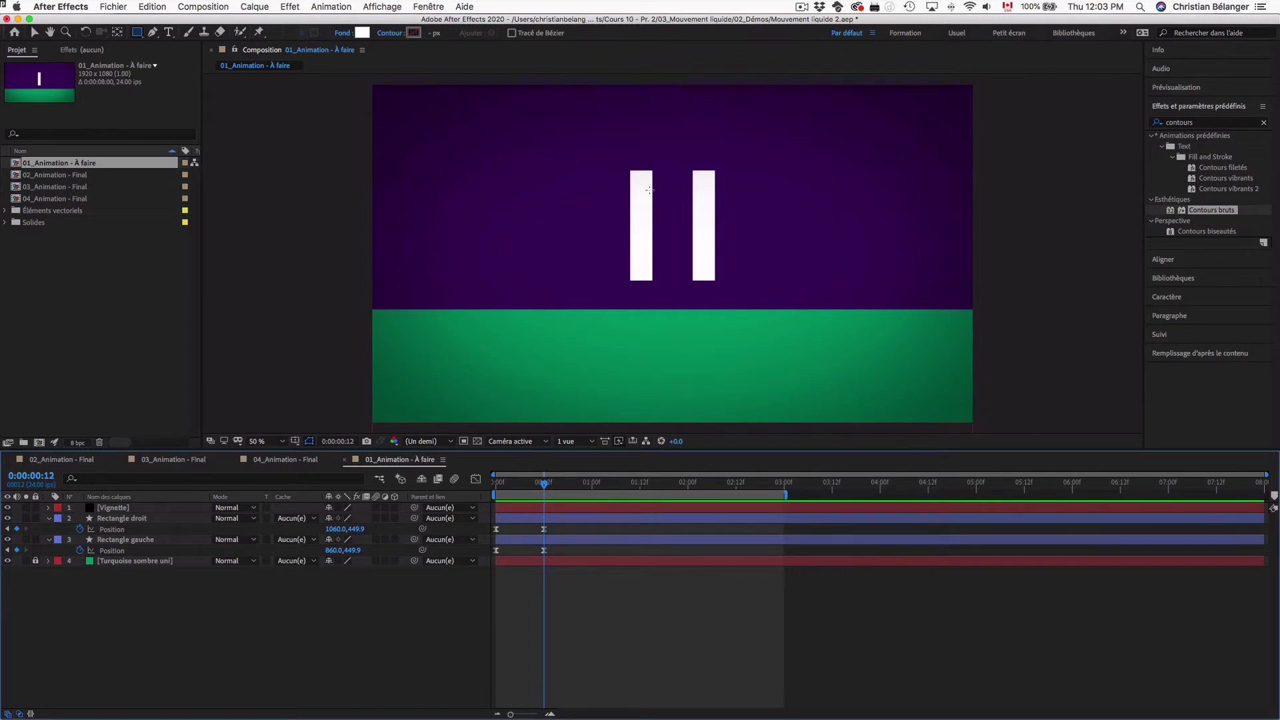
drag(633, 184, 712, 203)
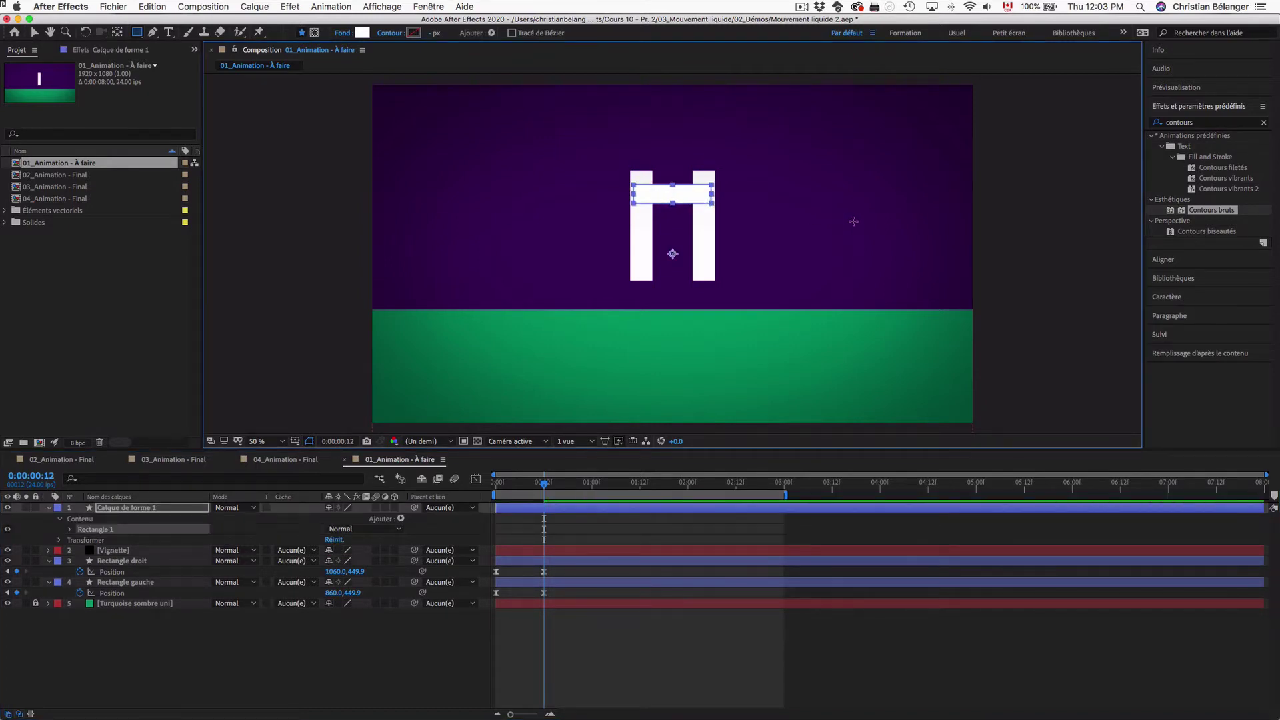
key(super+alt+Home)
key(period)
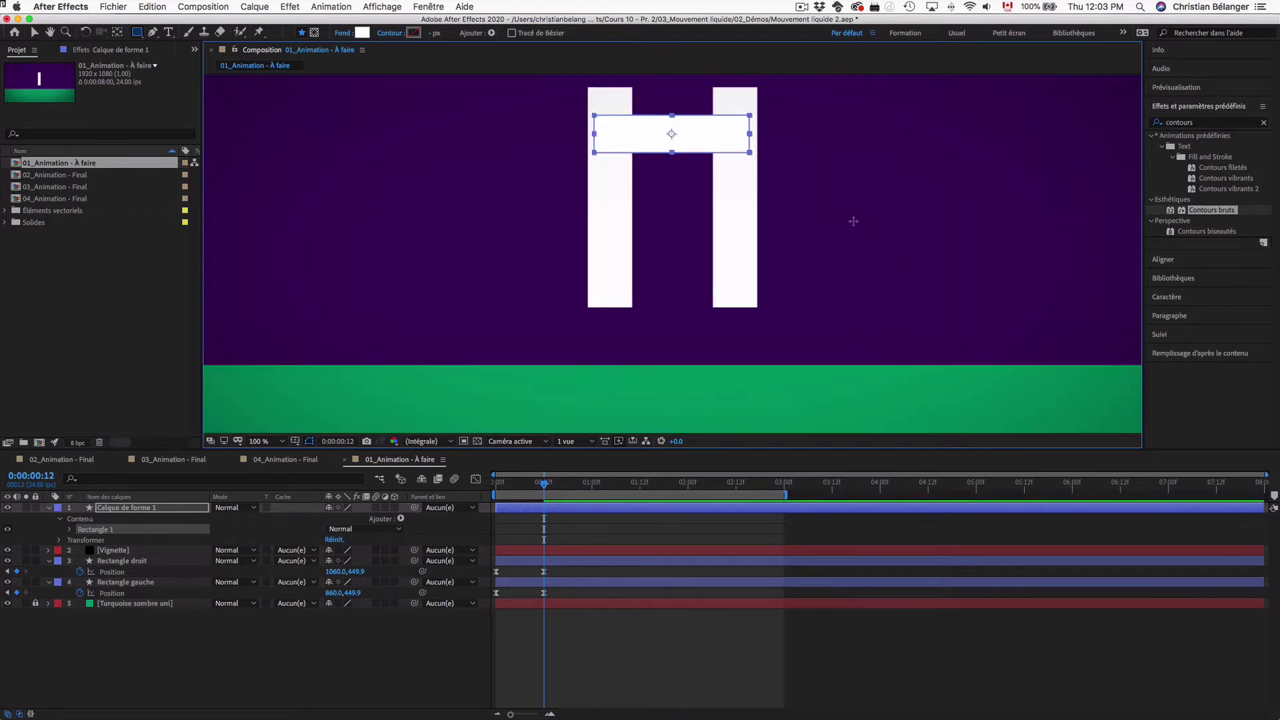
- Duplicate the Calque de forme 1 layer and move the copy straight down to position 958, 448
click(167, 510)
key(super+d)
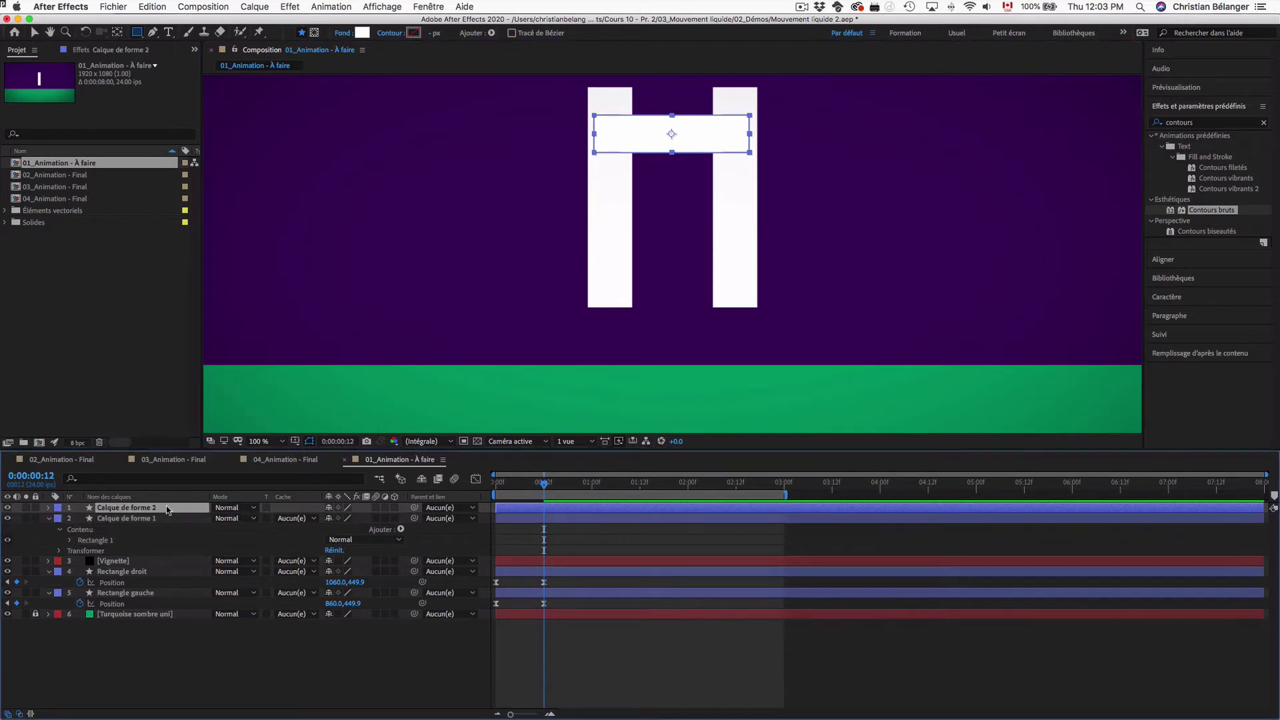
key(shift+Down)
key(shift+Down)
key(shift+Down)
key(shift+Down)
key(shift+Down)
key(shift+Down)
key(shift+Down)
key(shift+Down)
key(shift+Down)
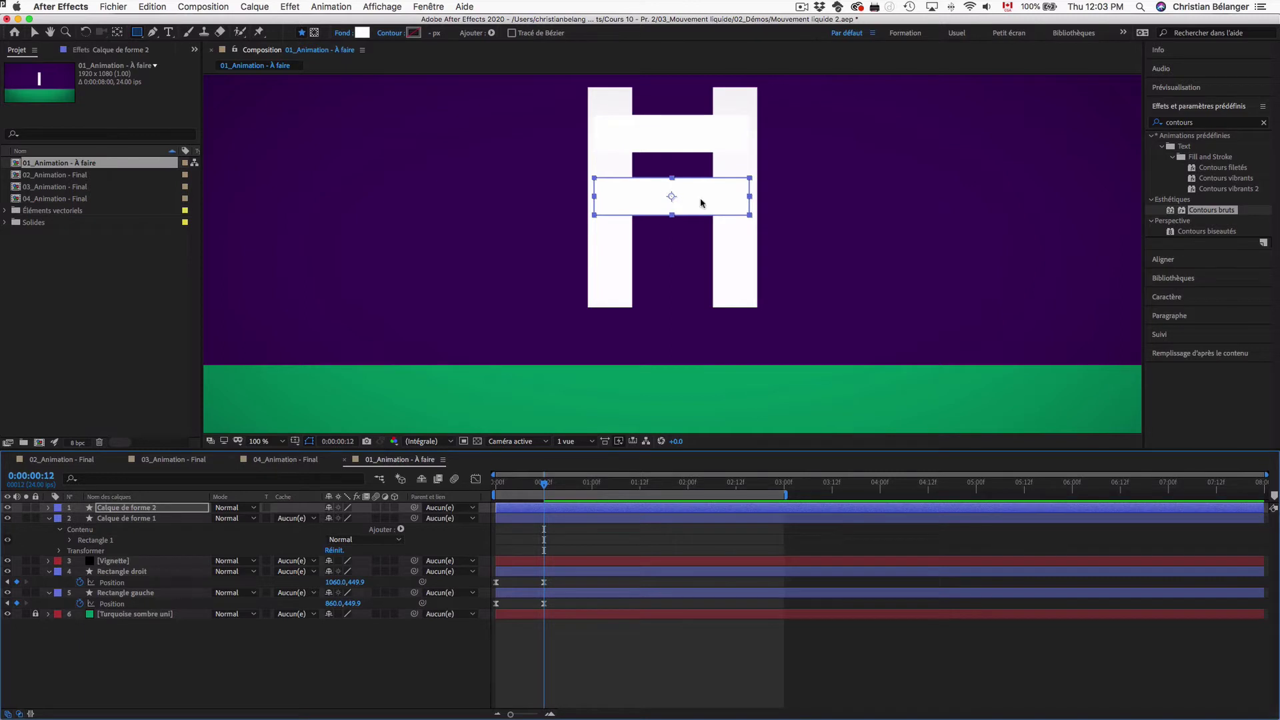
- Flatten the copied rectangle symmetrically into a thin strip by reshaping its outline, checking its Echelle property among the layer's transform properties
key(v)
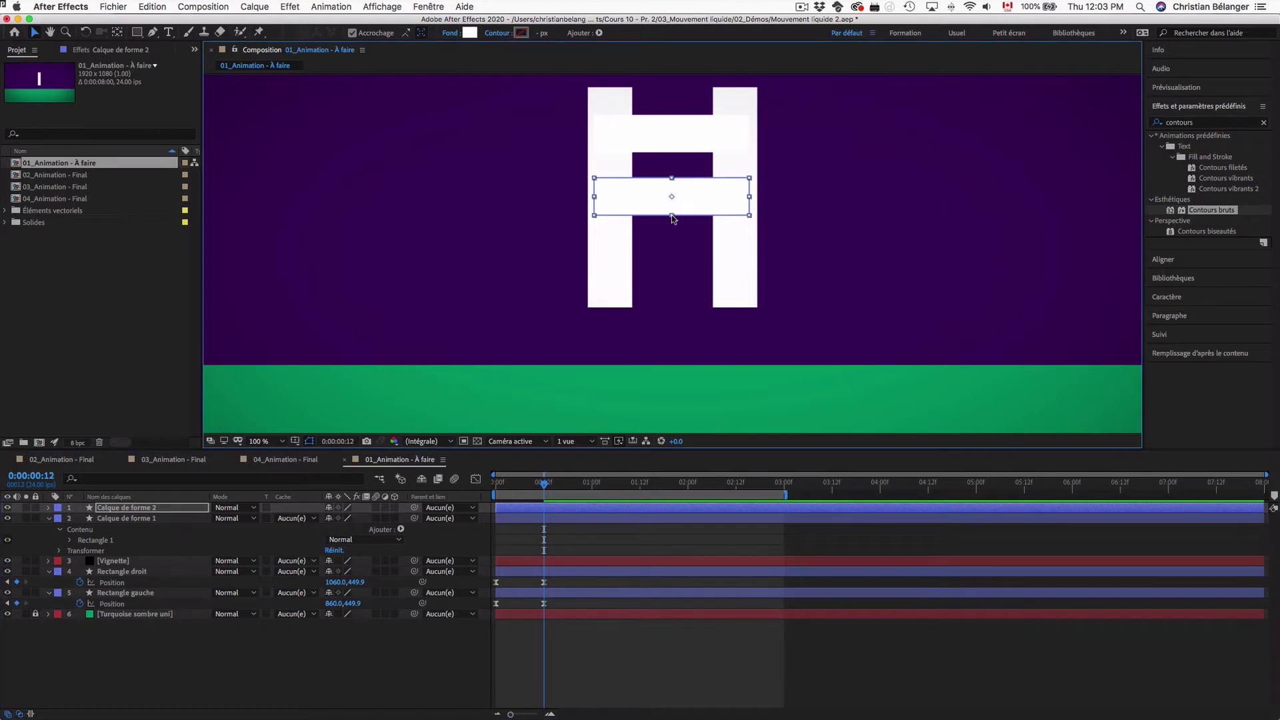
drag(672, 215, 672, 202)
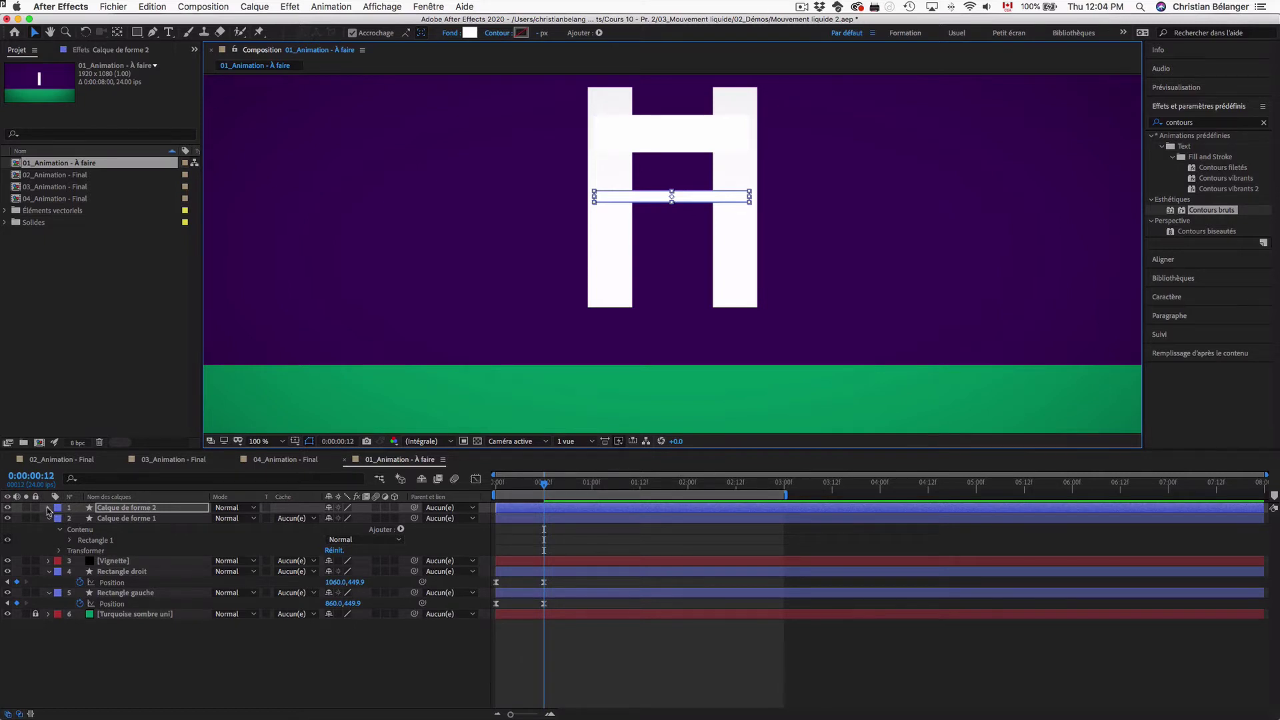
click(48, 508)
click(59, 530)
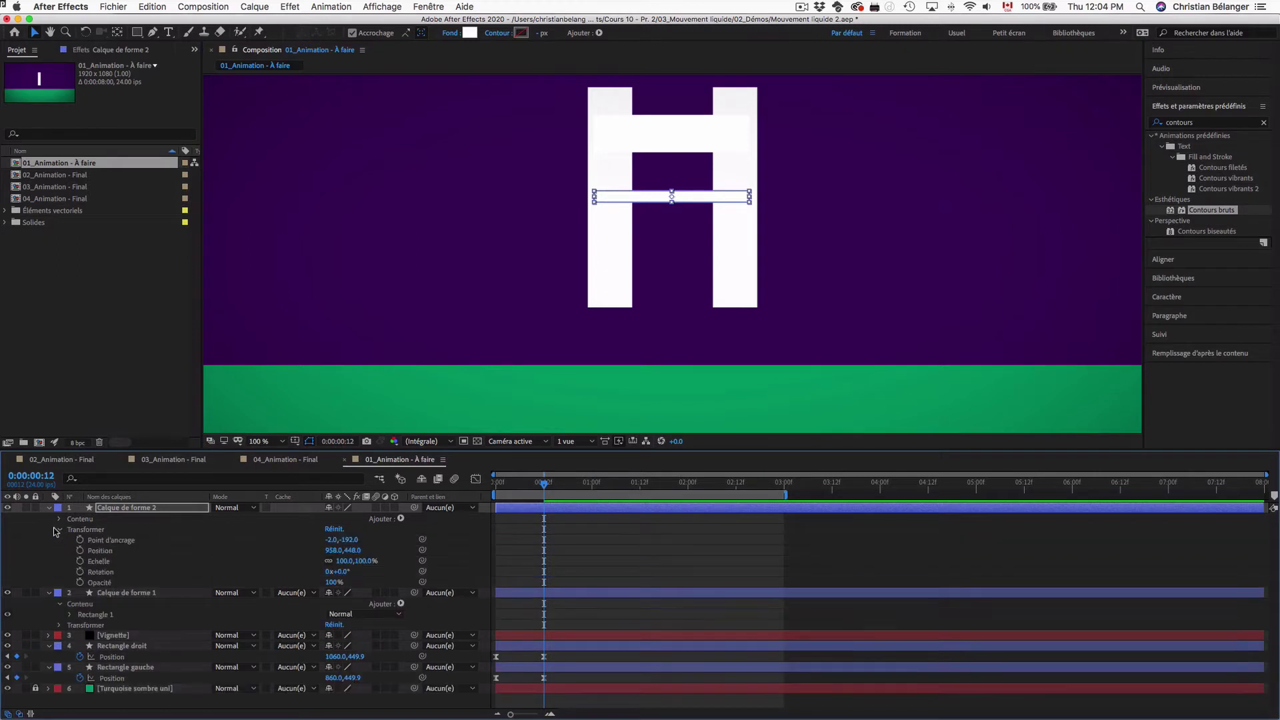
click(100, 562)
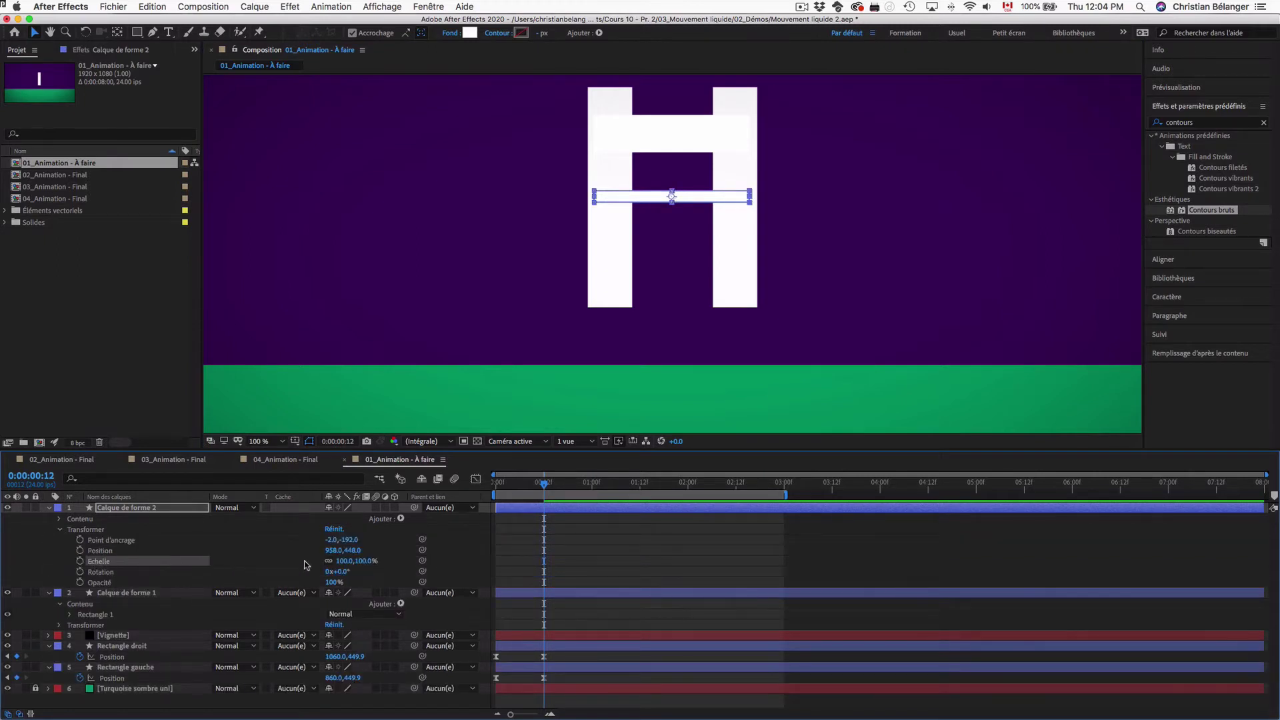
mouse_move(671, 191)
mouse_down()
mouse_move(672, 158)
mouse_move(672, 180)
mouse_up()
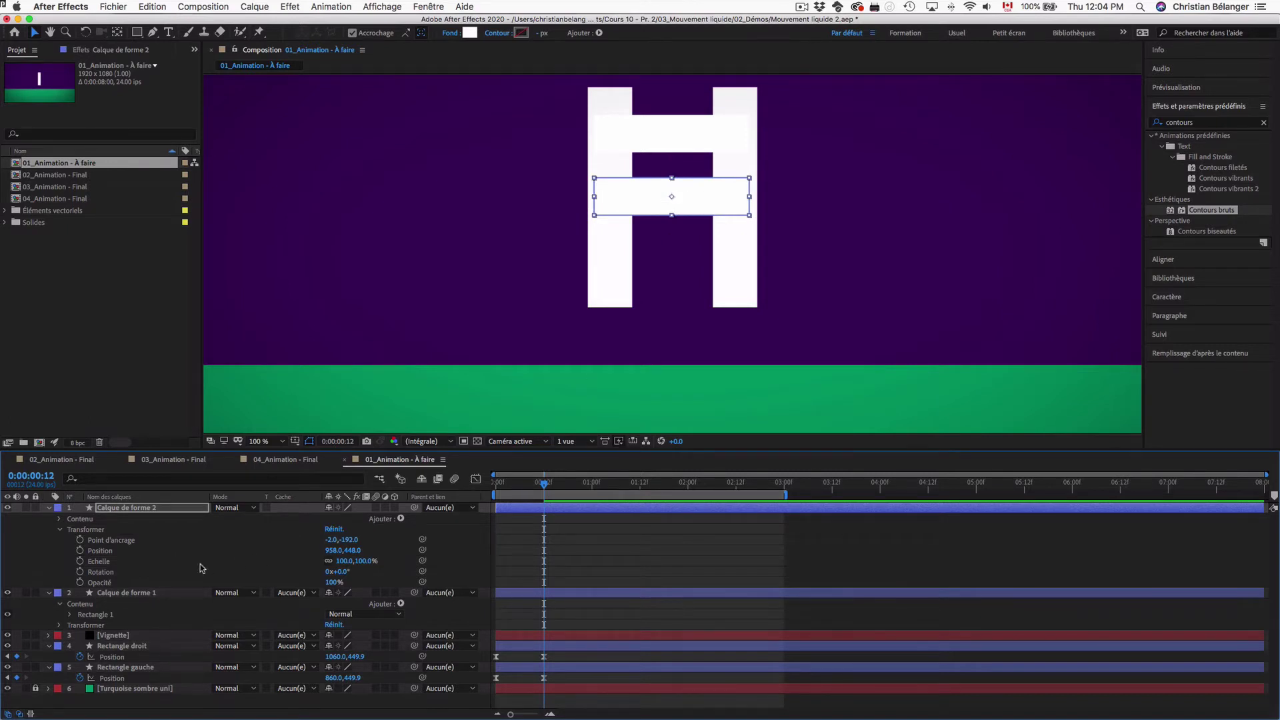
click(106, 562)
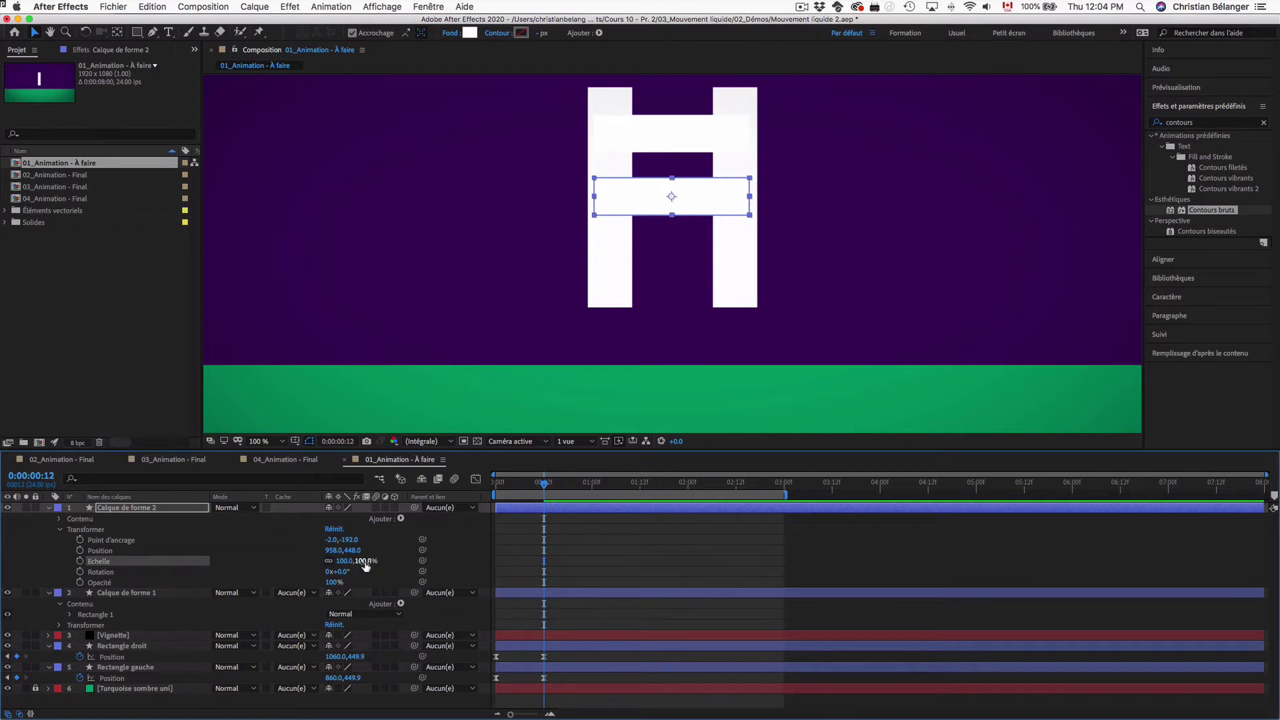
drag(365, 564, 365, 565)
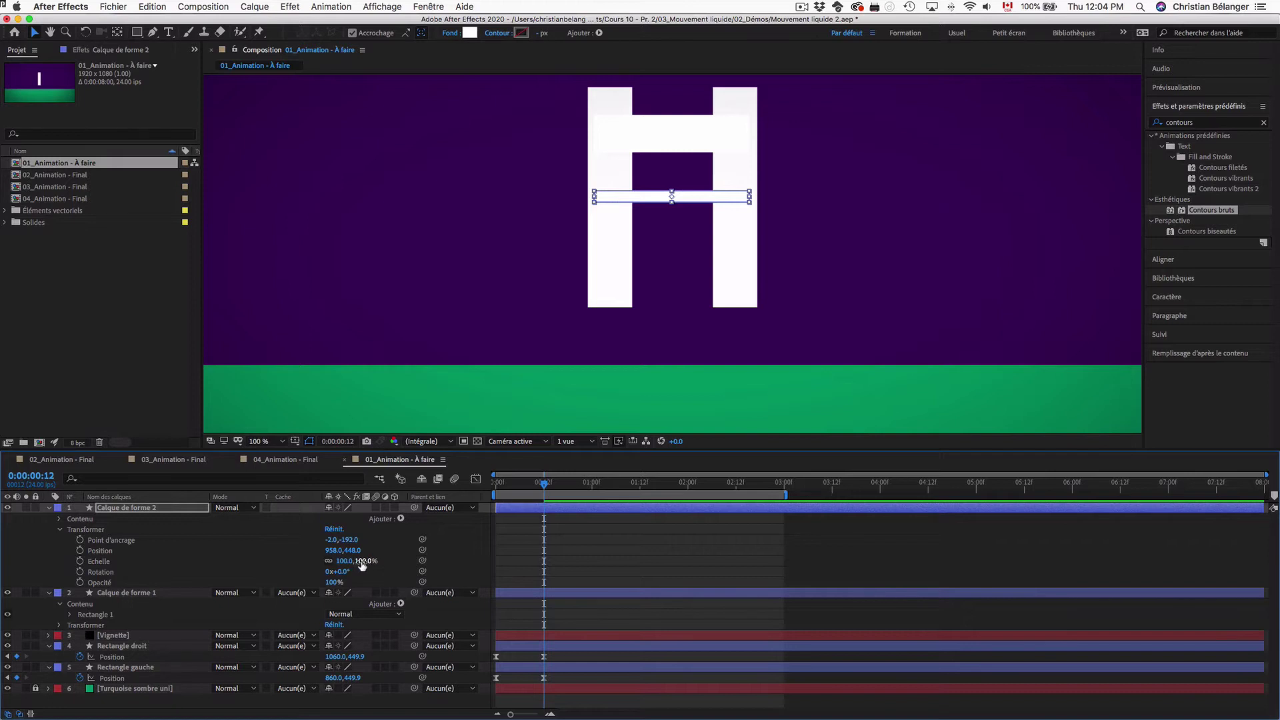
click(107, 565)
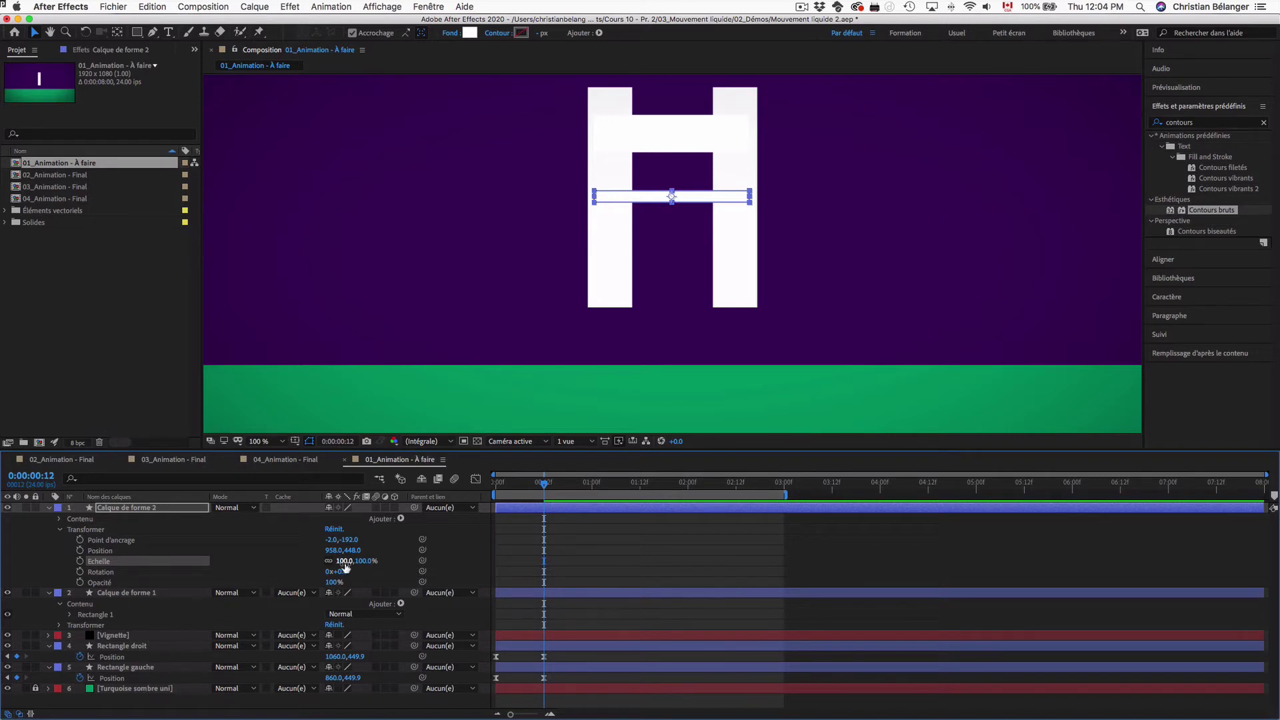
- Duplicate the Calque de forme 2 layer and move the copy straight down to bridge the lower part of the two bars
click(59, 530)
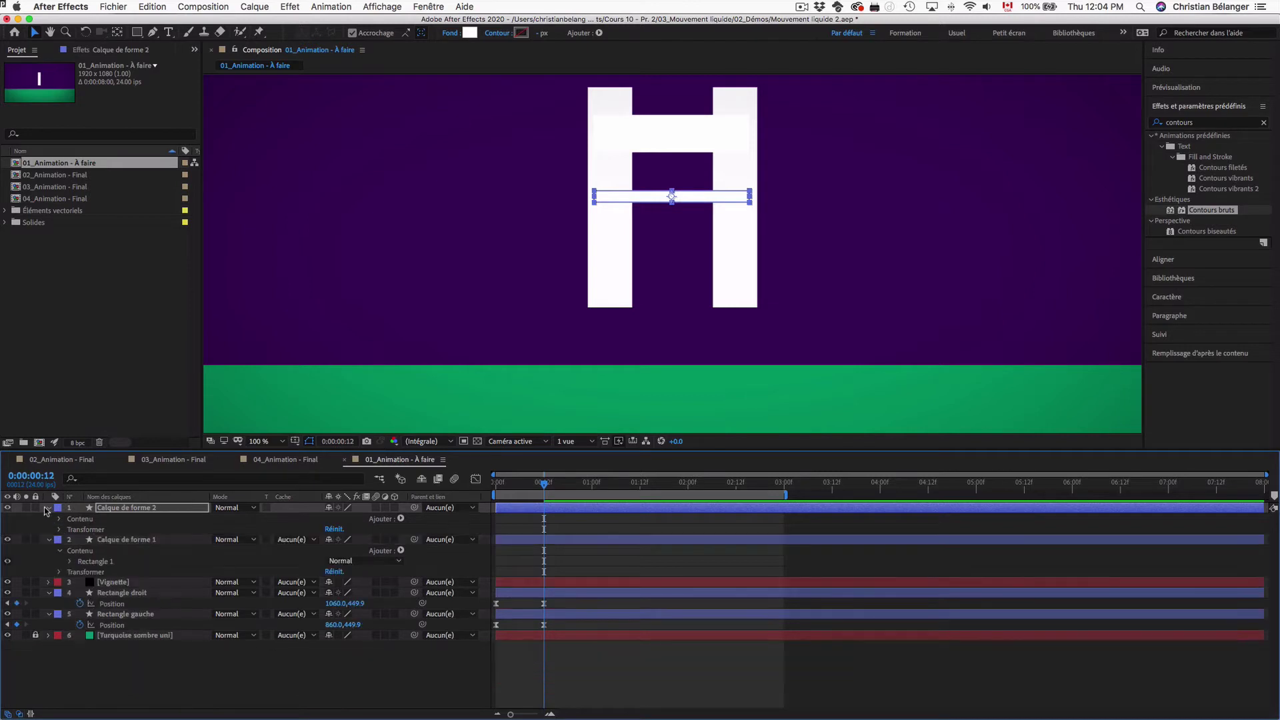
click(49, 508)
click(157, 508)
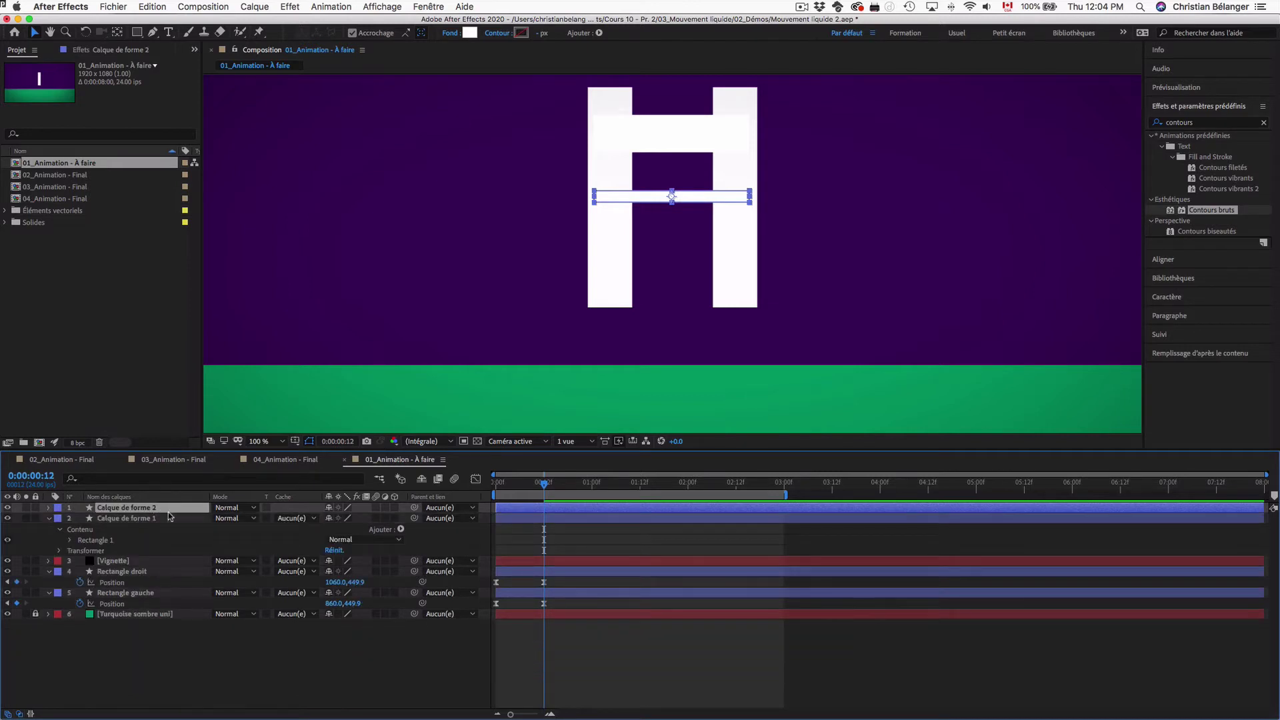
key(super+d)
key(shift+Down)
key(shift+Down)
key(shift+Down)
key(shift+Down)
key(shift+Down)
key(shift+Down)
key(shift+Down)
key(shift+Down)
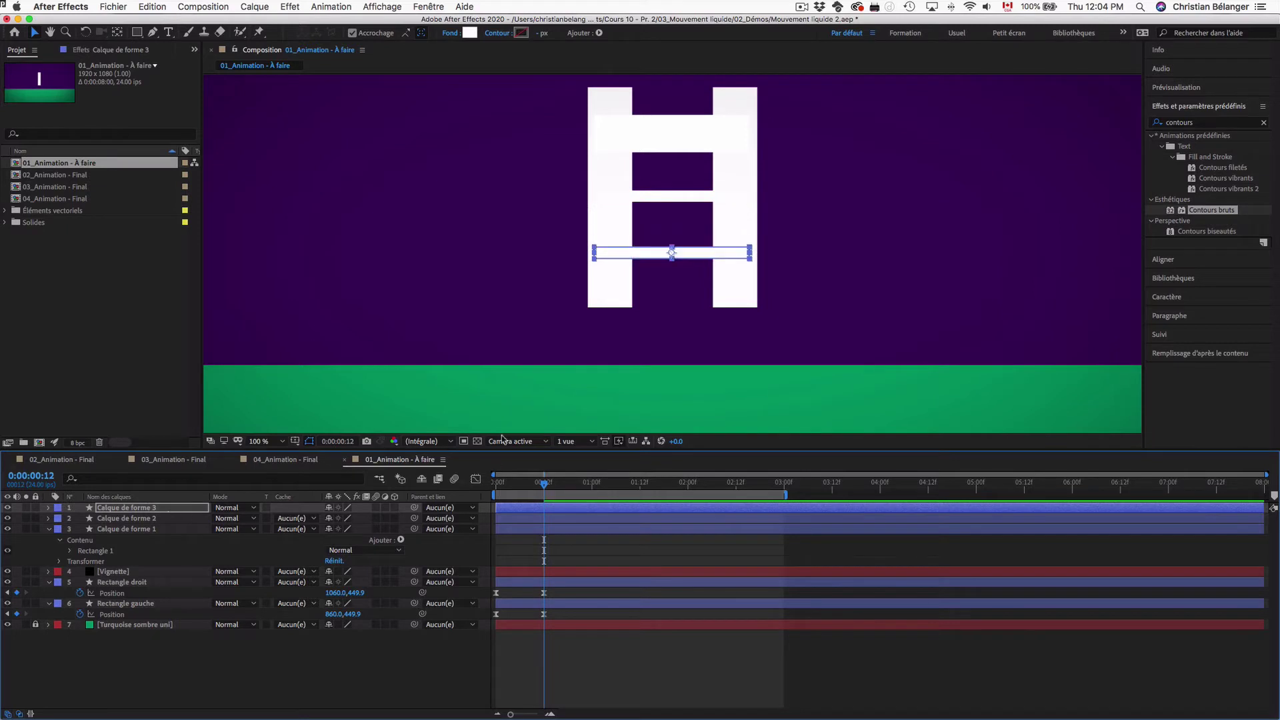
- Thicken the lowest connecting strip symmetrically by reshaping its outline, keeping it thinner than the uppermost rectangle
click(674, 259)
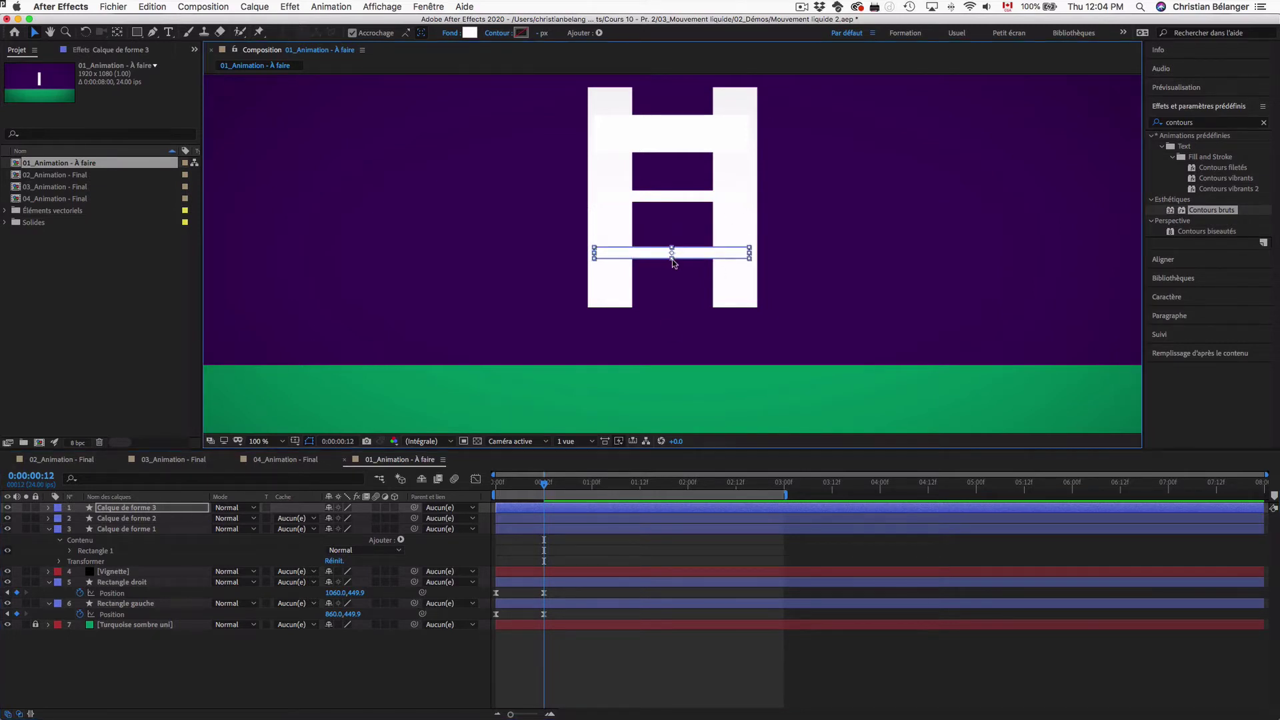
drag(673, 262, 673, 276)
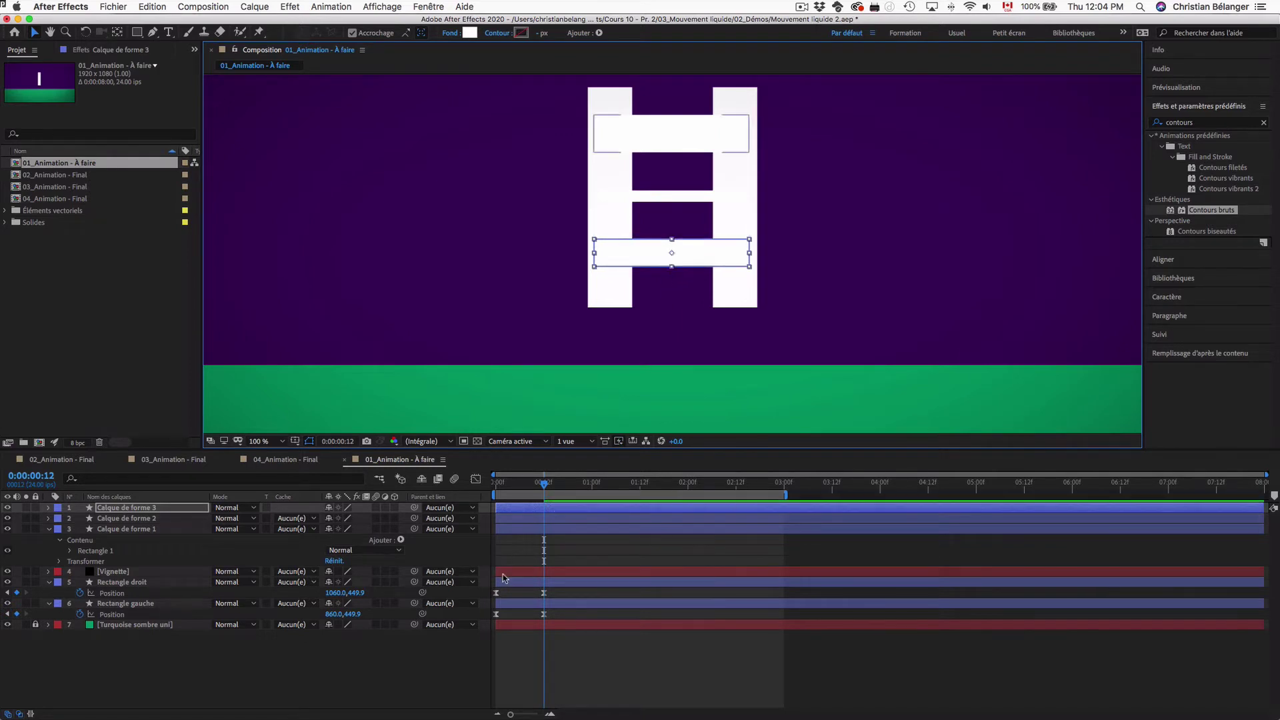
click(468, 674)
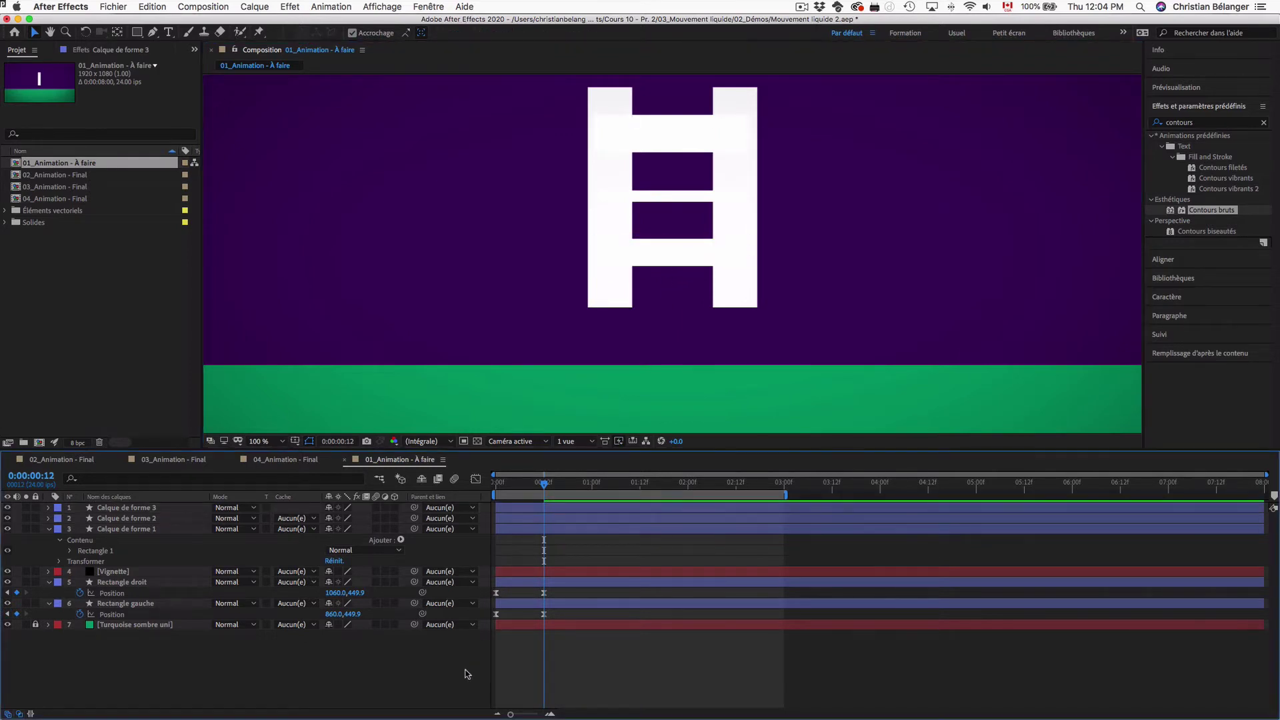
- Start Echelle keyframes at 0:00:00:00 on Calque de forme 1, 2 and 3 together
key(comma)
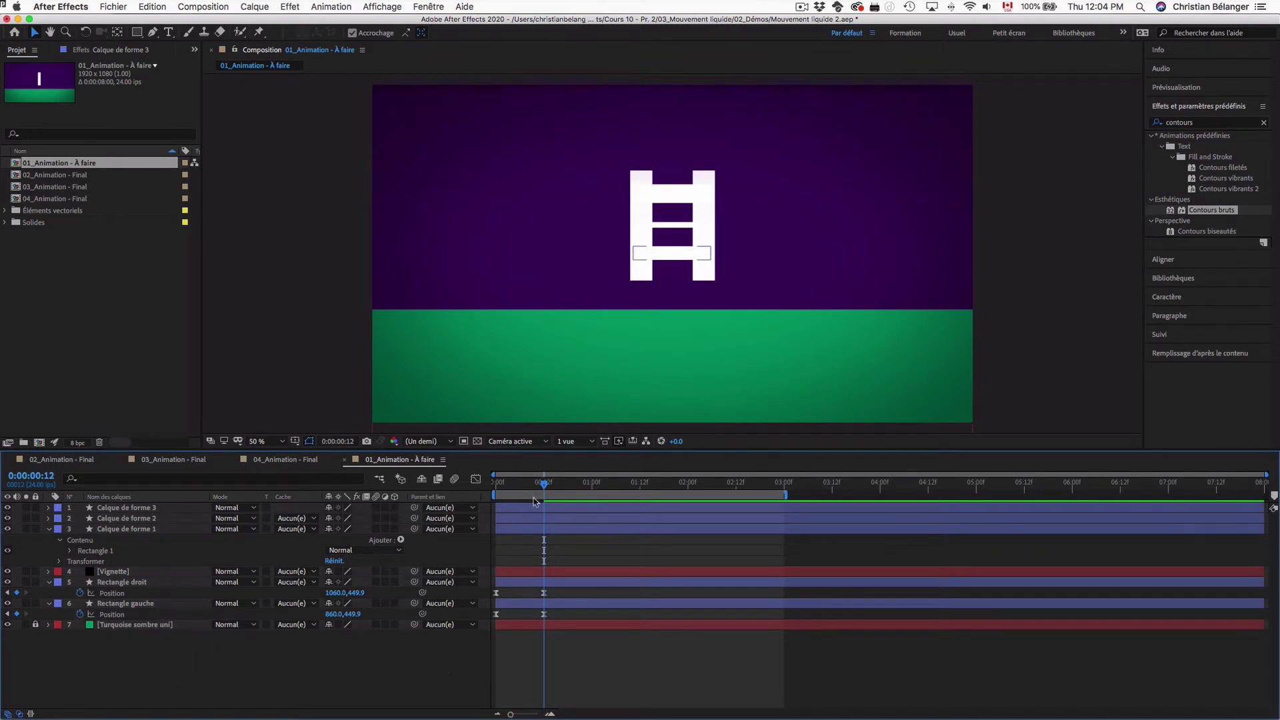
drag(544, 486, 472, 486)
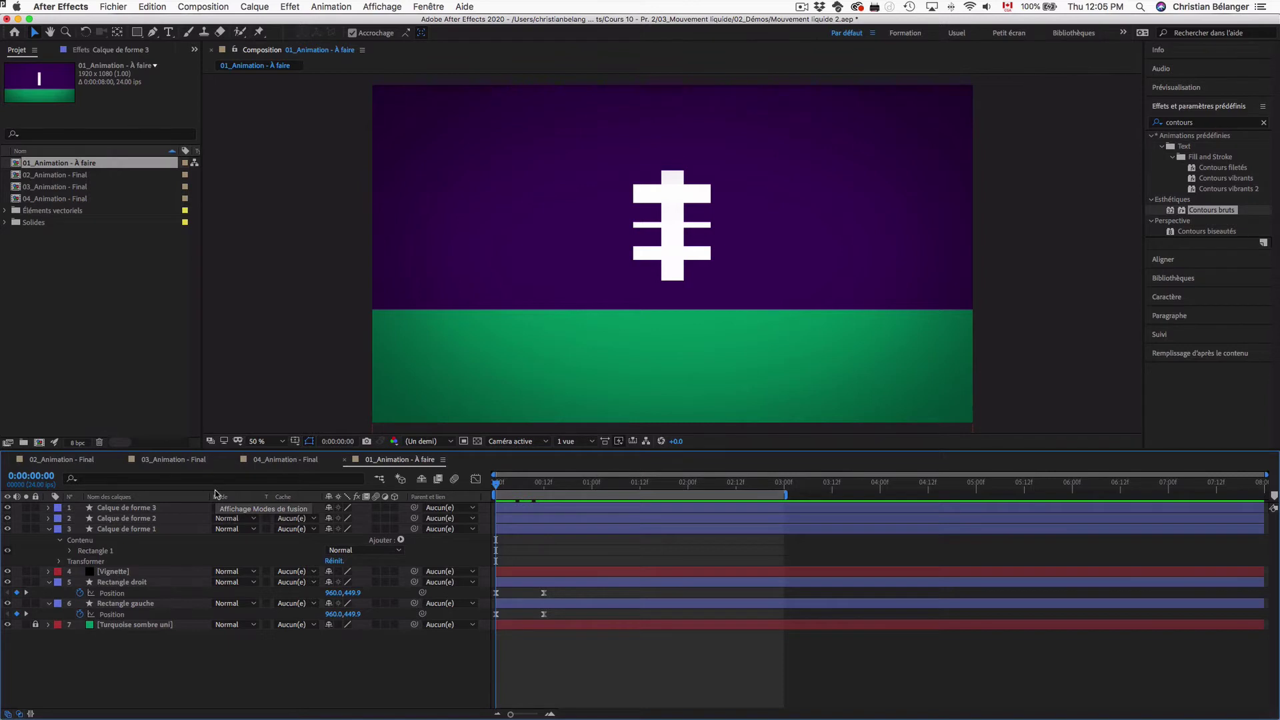
click(133, 510)
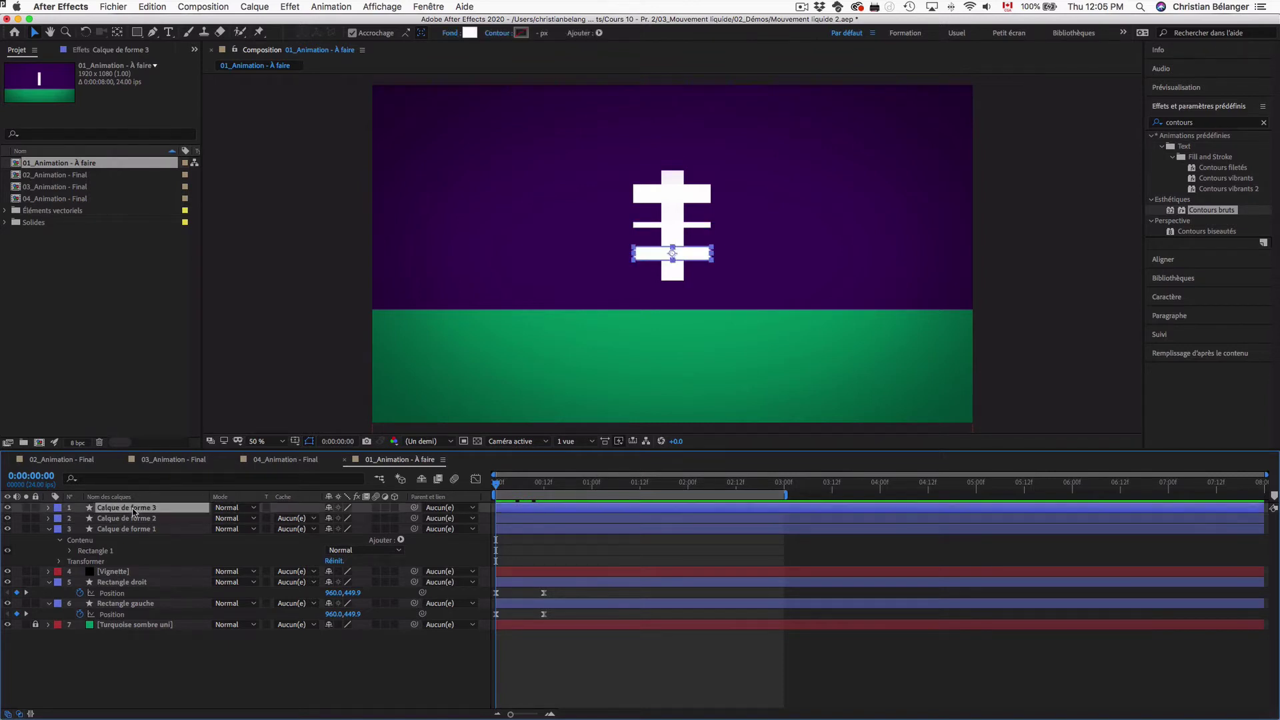
shift+click(134, 530)
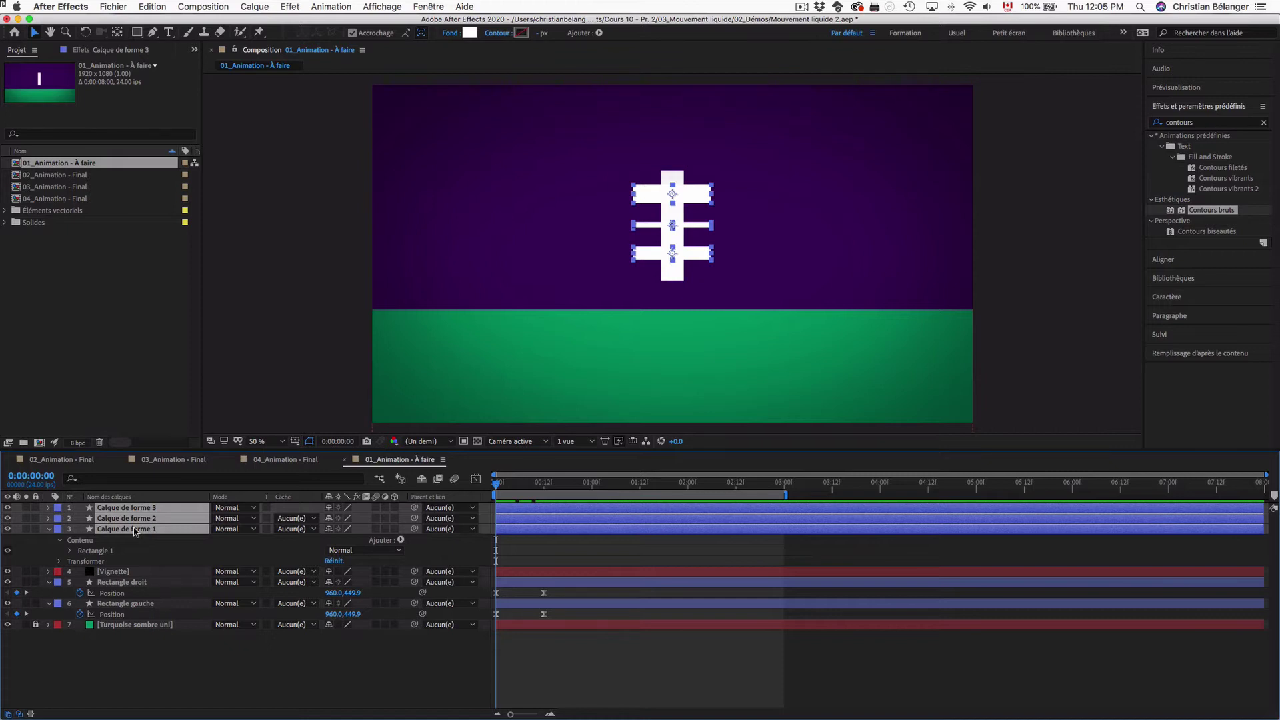
key(s)
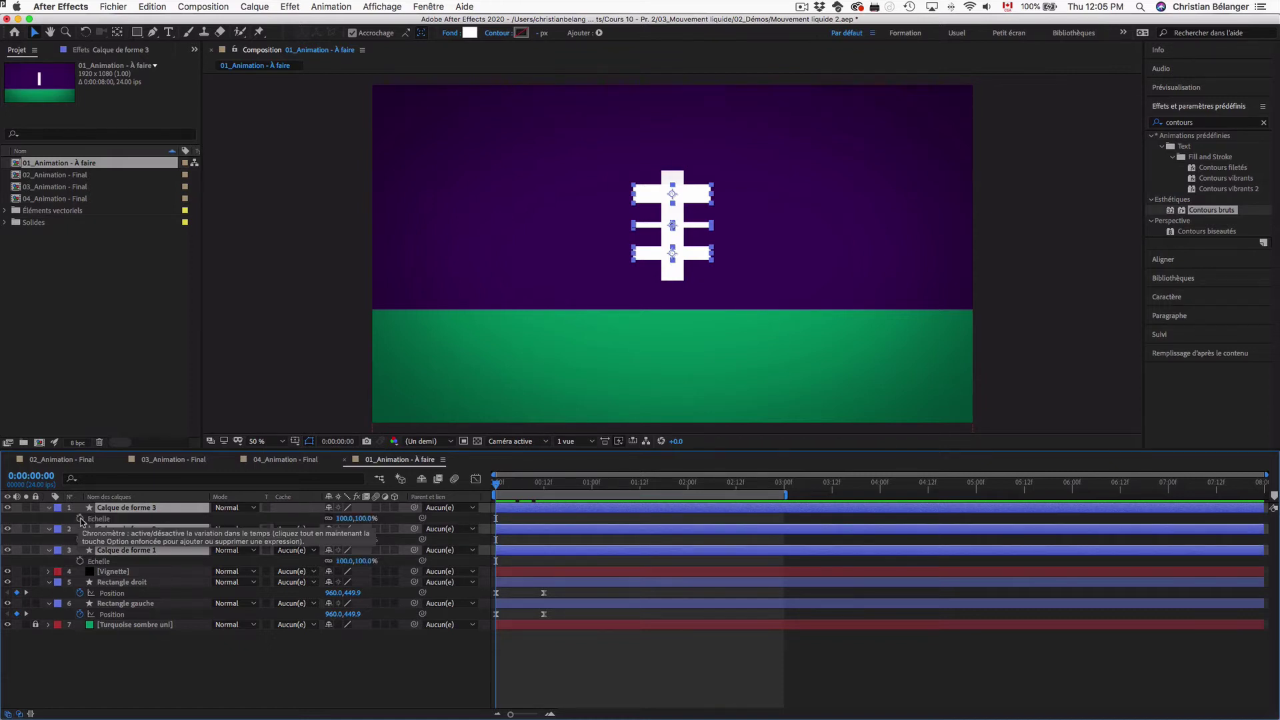
click(80, 518)
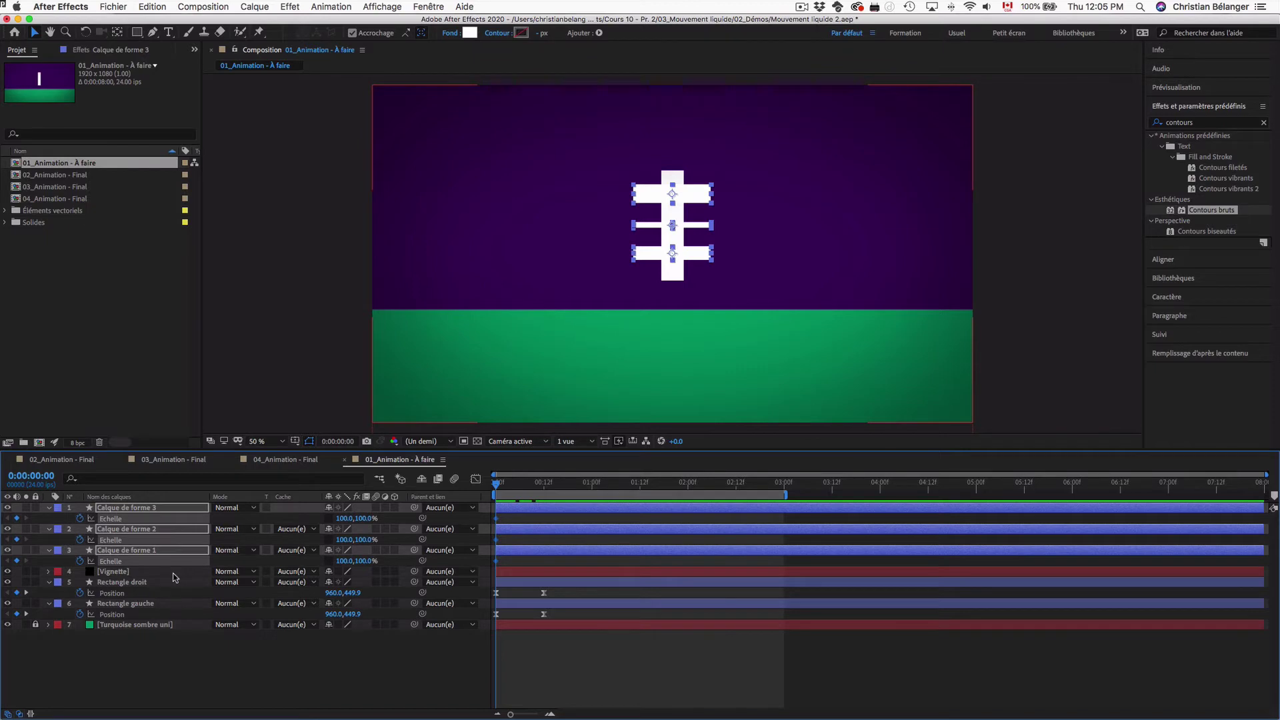
- Hide the Rectangle droit and Rectangle gauche layers
click(115, 585)
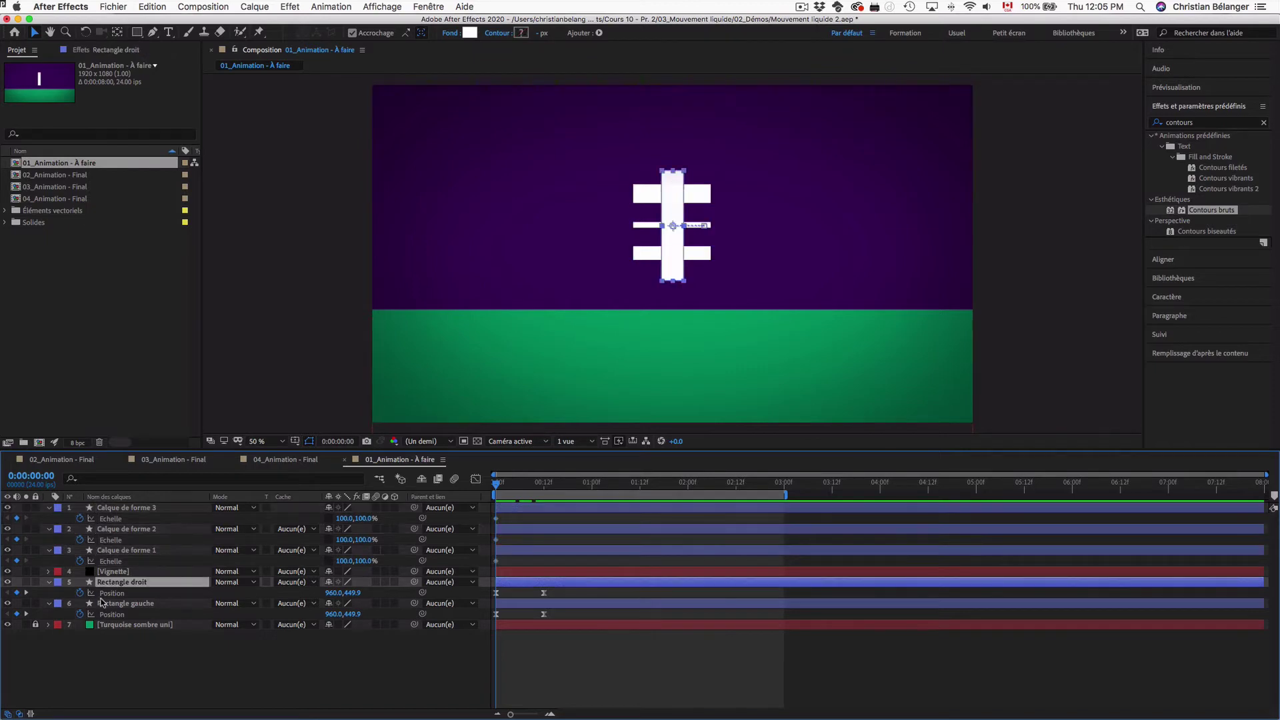
shift+click(110, 604)
click(8, 604)
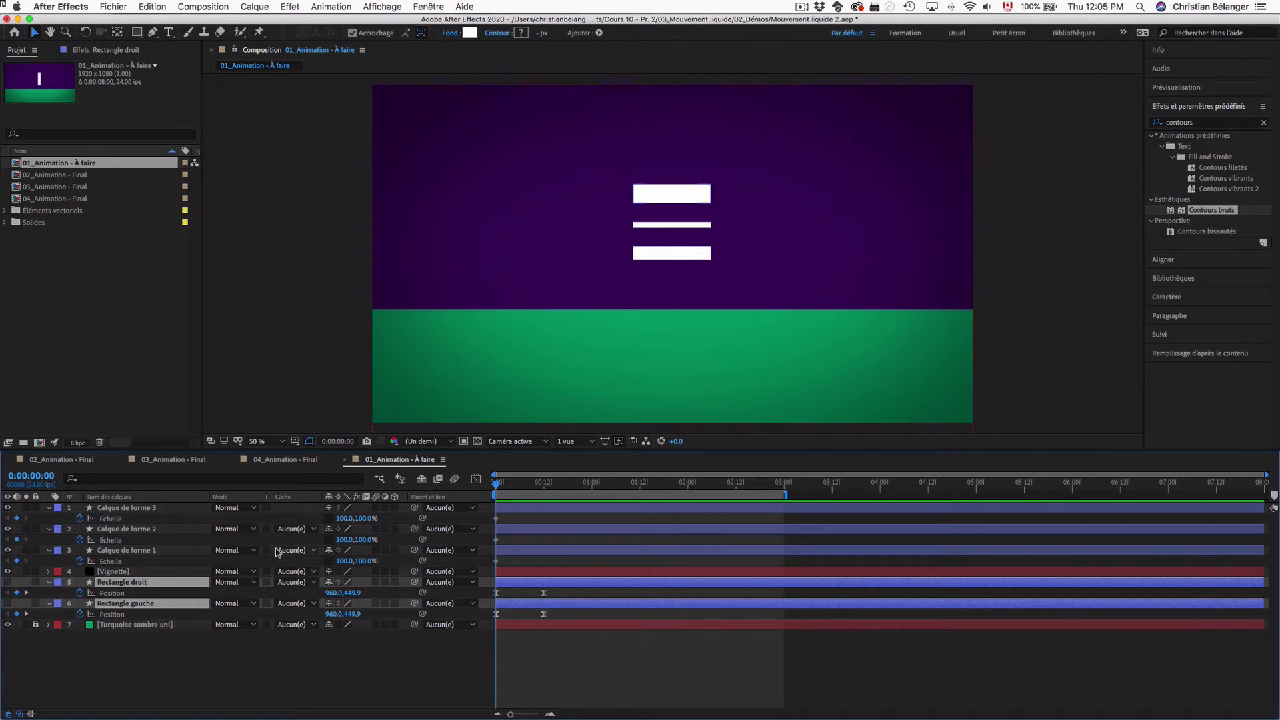
- Set the horizontal Echelle of all three Calque de forme layers to 0% at 0:00:00:00, leaving the vertical scale unlinked
click(146, 509)
shift+click(144, 548)
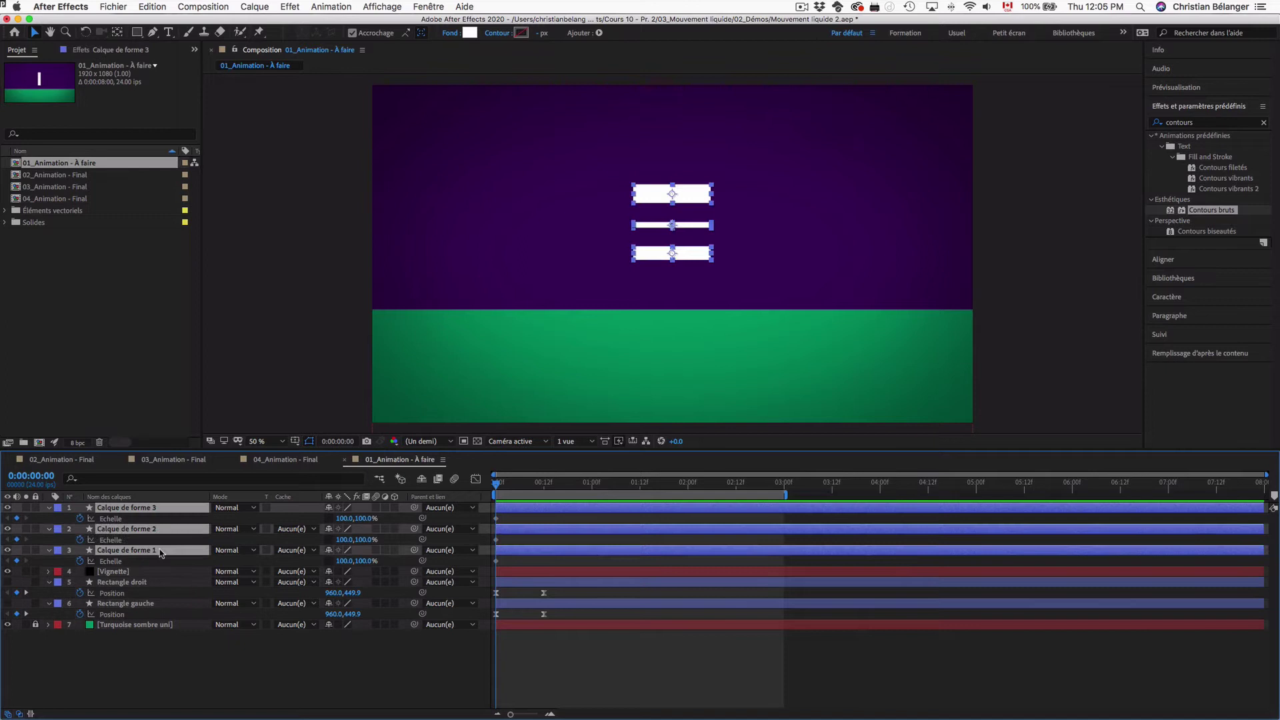
click(346, 561)
text(0)
key(Return)
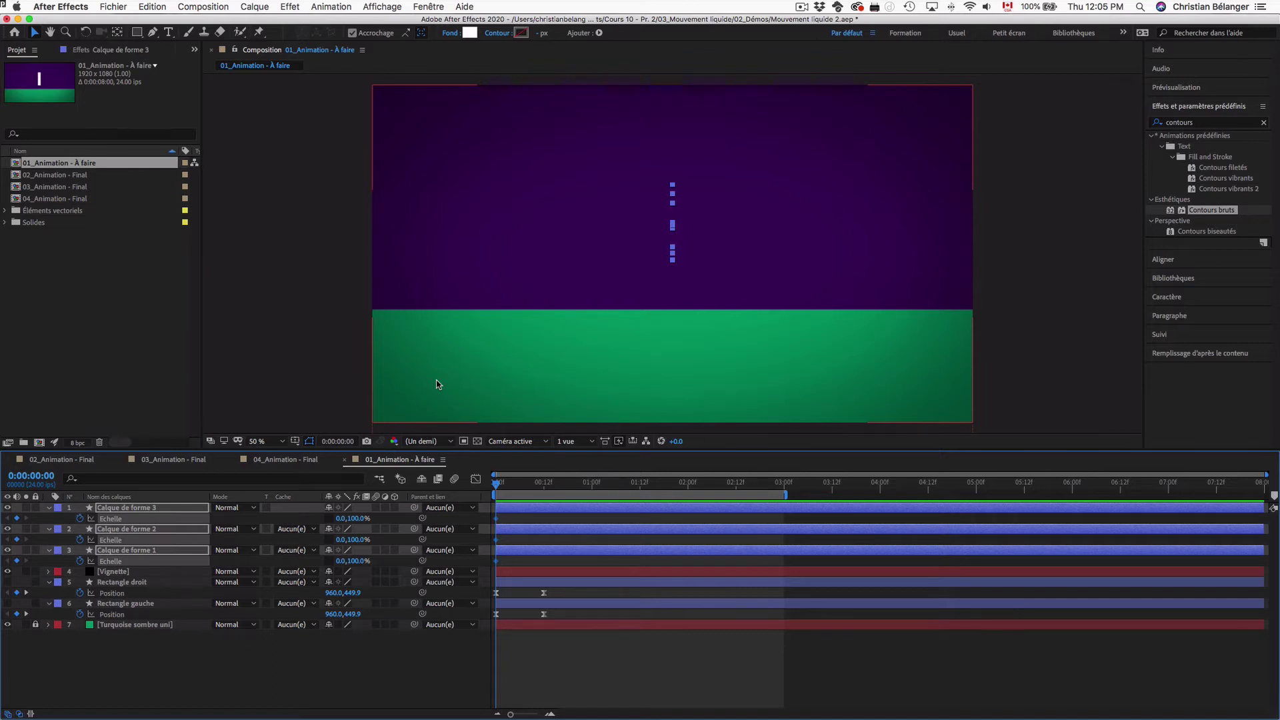
- At 0:00:00:12, set the three Calque de forme layers' Echelle to 100% horizontally and 0% vertically, and scrub through the scaling
drag(496, 486, 545, 486)
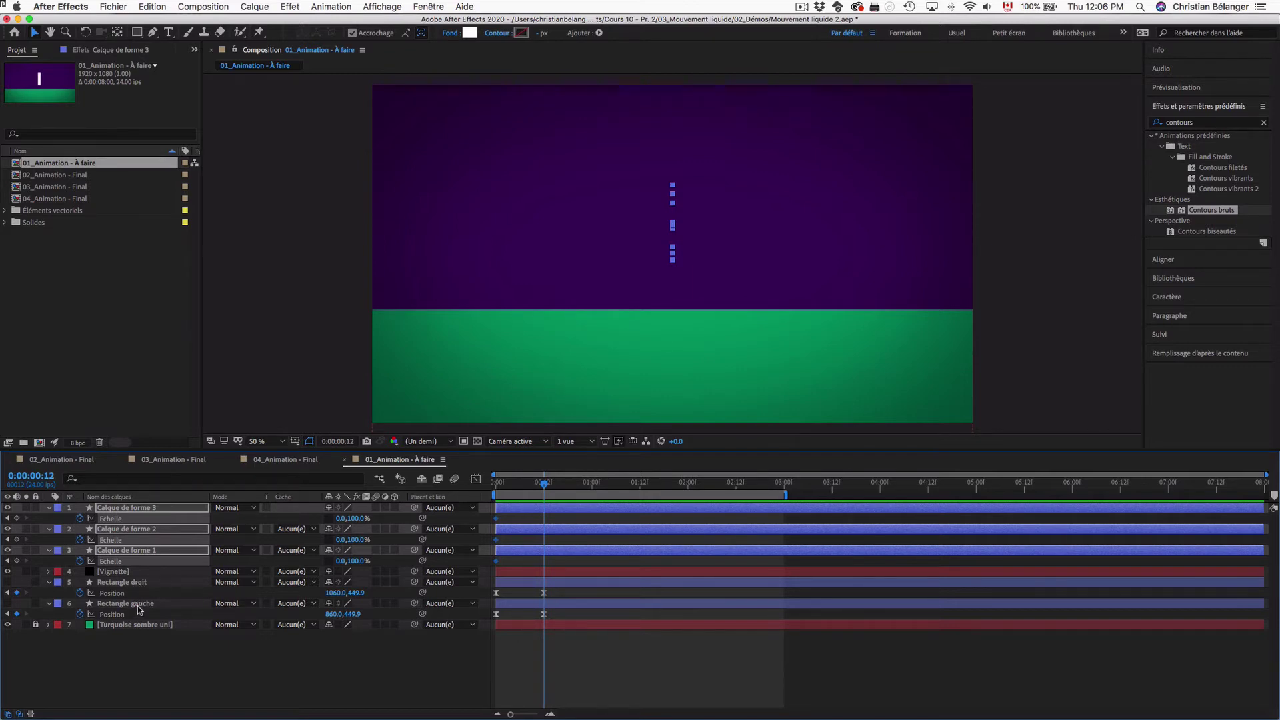
click(342, 518)
text(100)
key(Return)
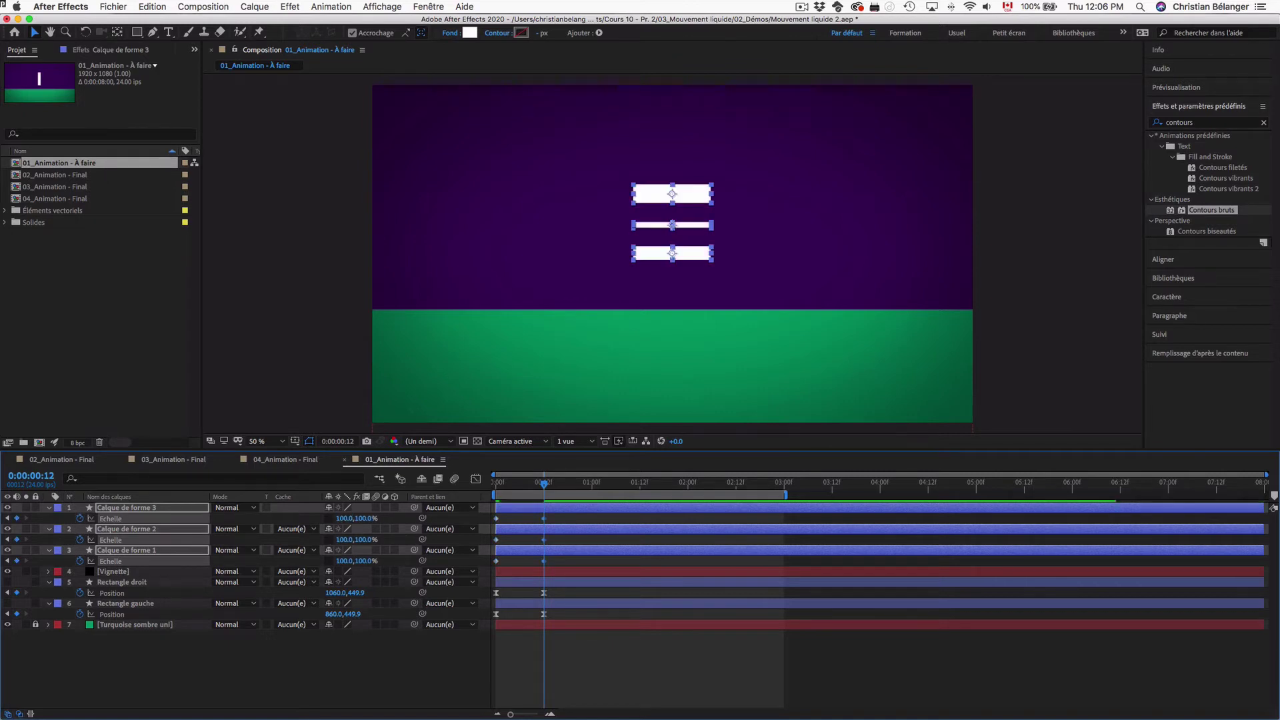
click(364, 518)
text(0)
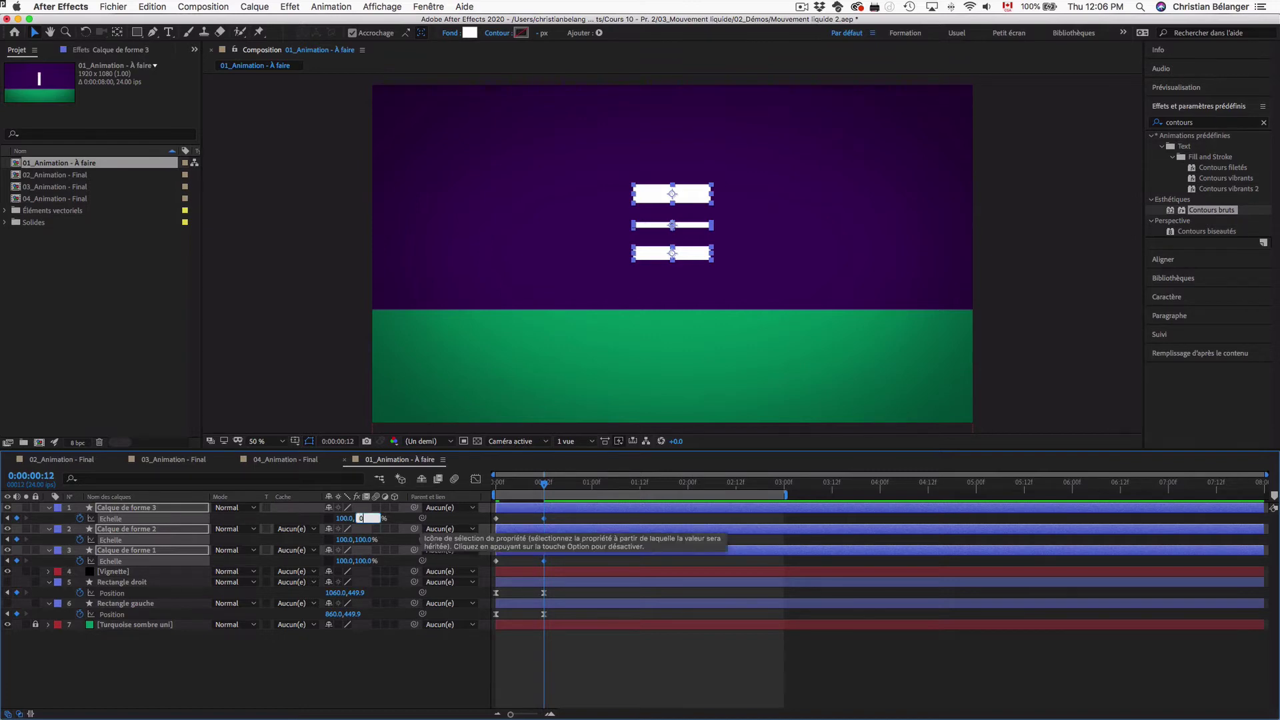
key(Return)
click(494, 482)
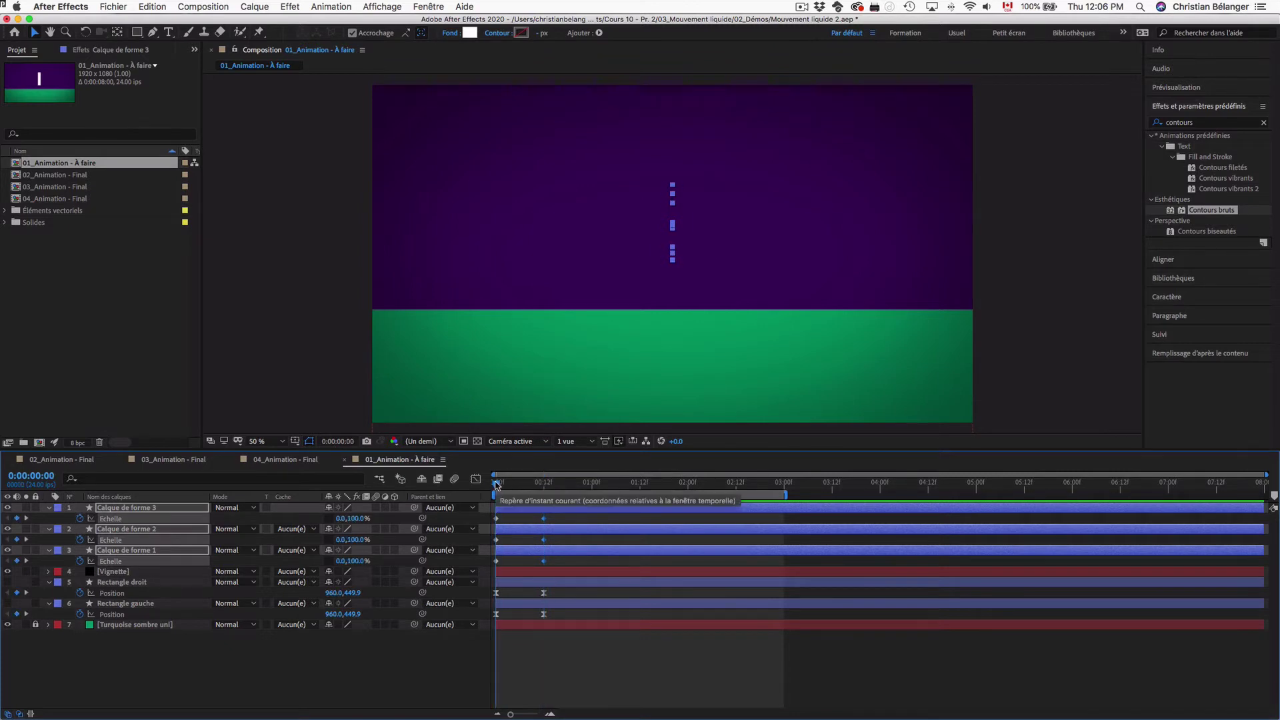
drag(497, 485, 545, 483)
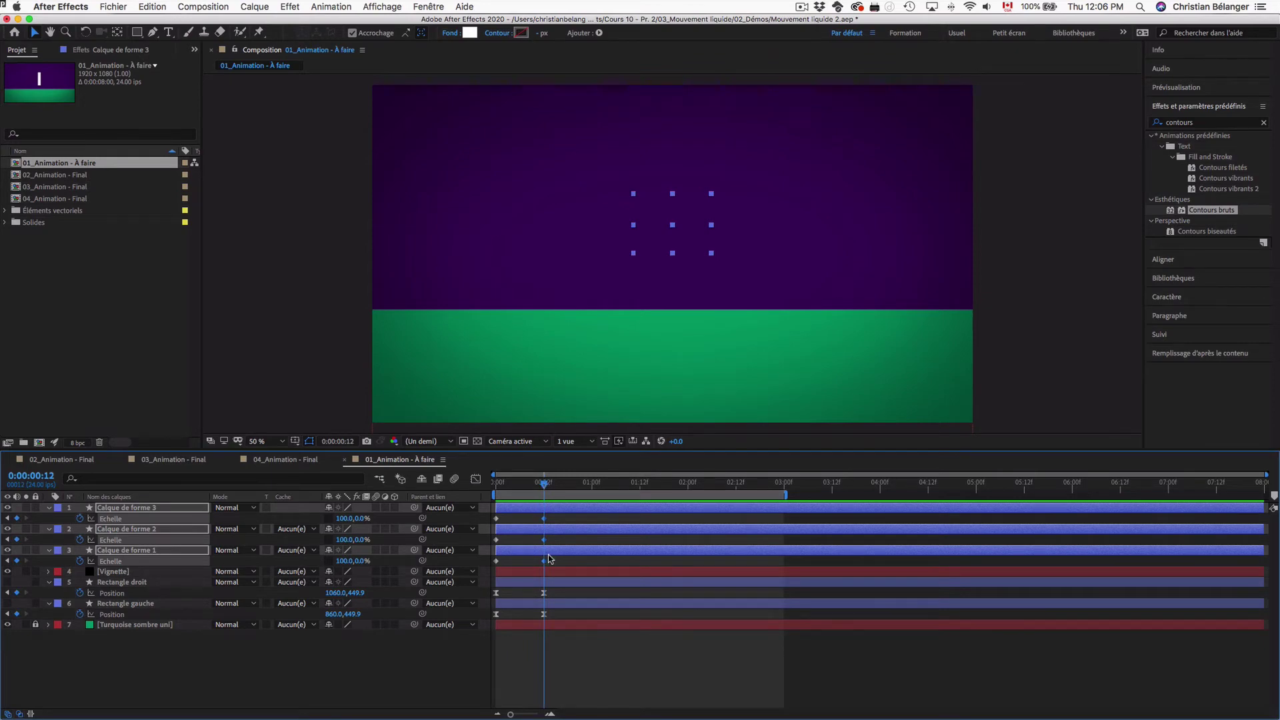
- Make the Rectangle droit and Rectangle gauche layers visible again
click(118, 584)
shift+click(117, 606)
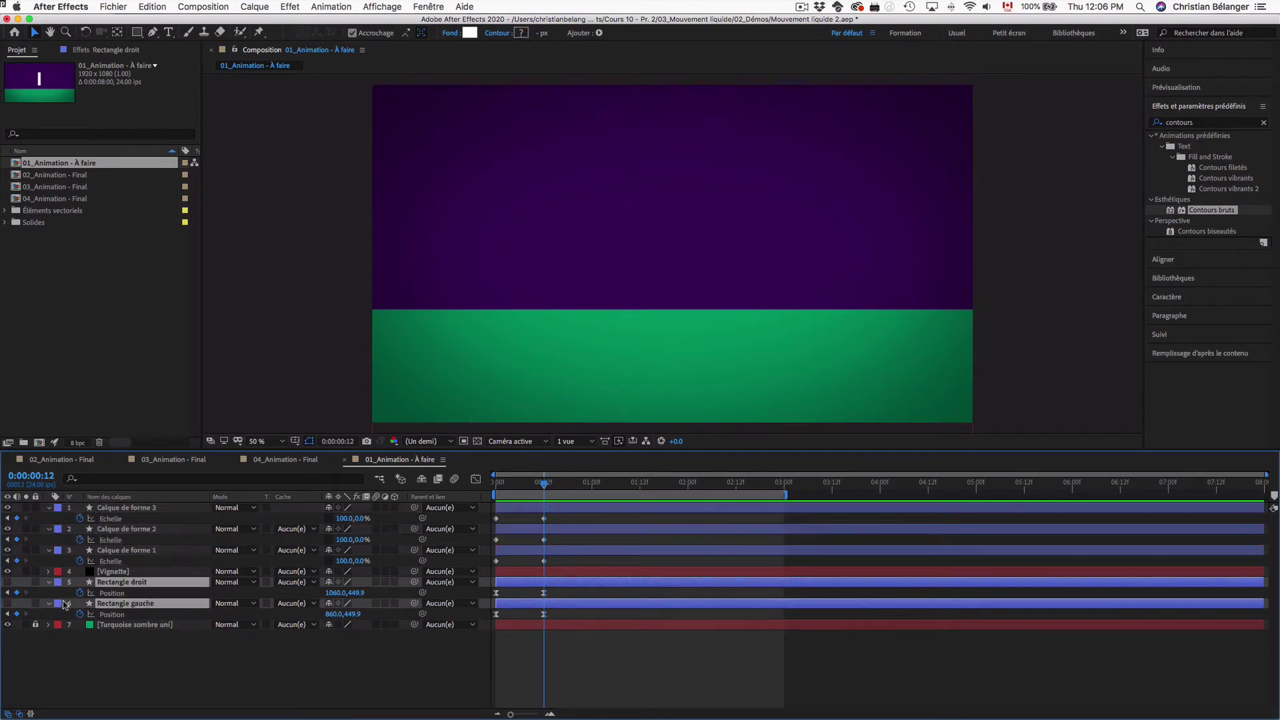
click(8, 584)
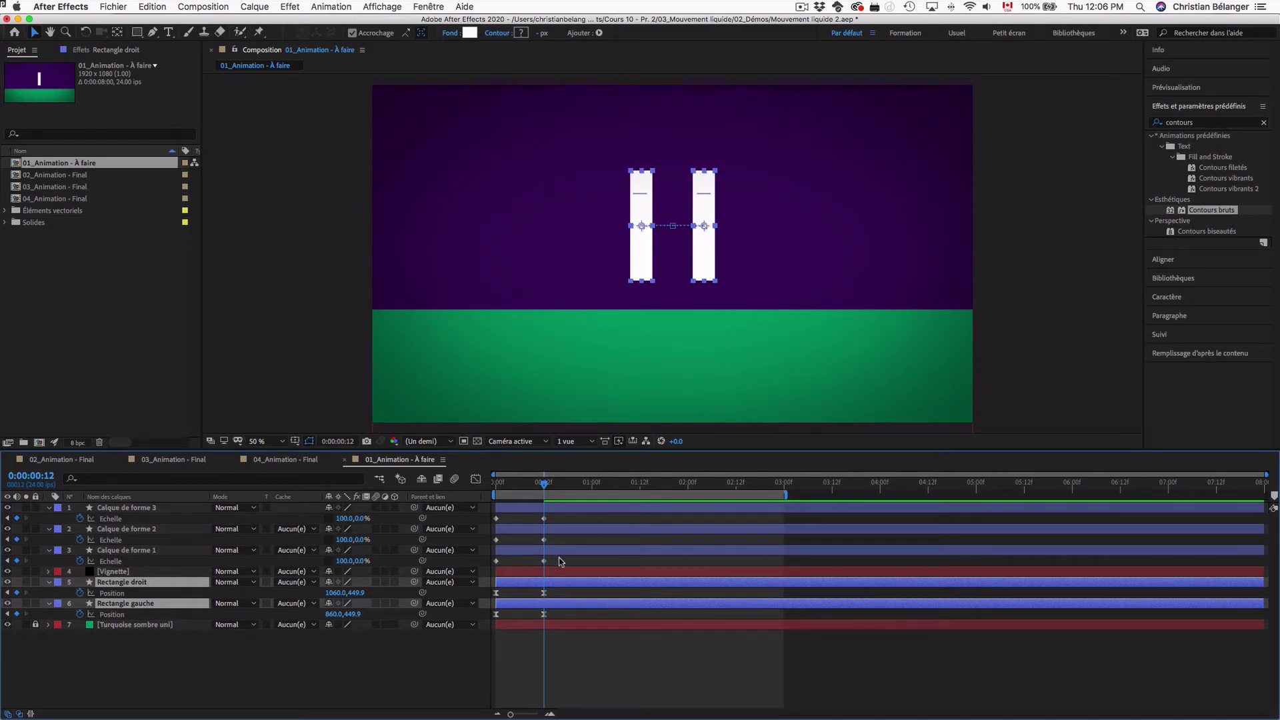
- Apply easy ease to all Echelle keyframes of the three Calque de forme layers and preview the separation, stopping at 0:00:00:12
drag(574, 564, 488, 519)
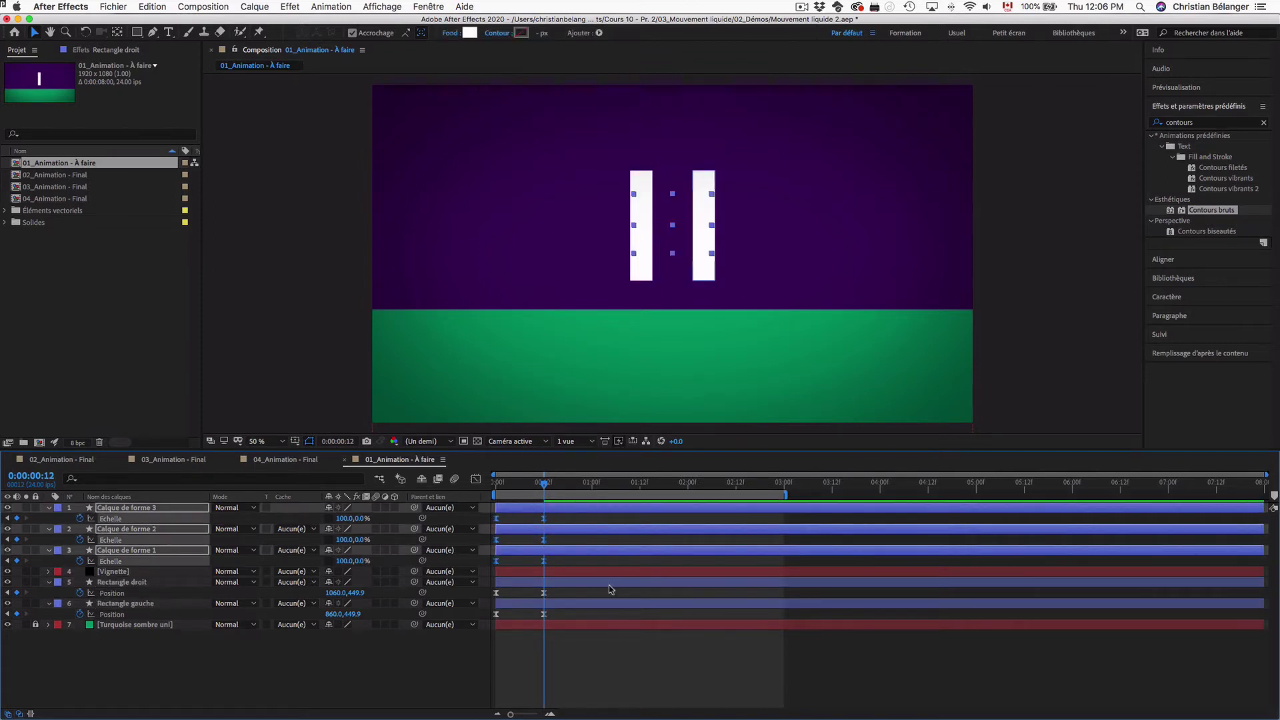
drag(544, 483, 496, 483)
click(530, 654)
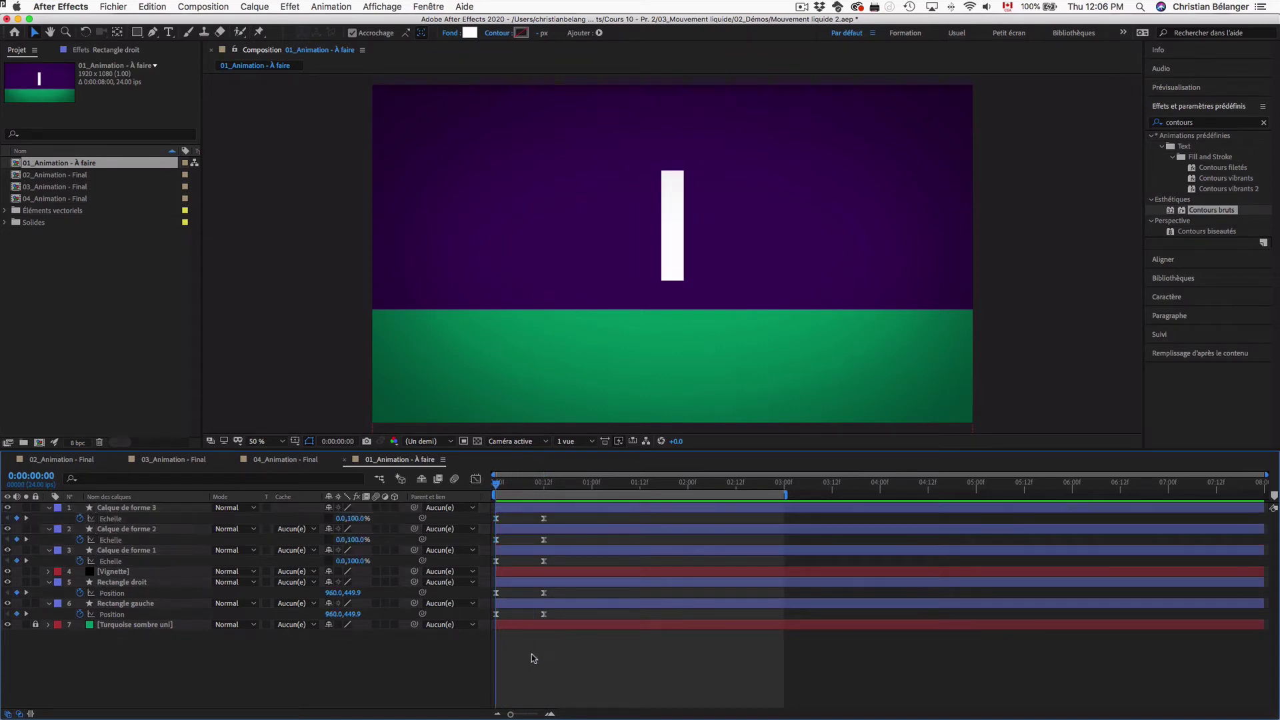
key(space)
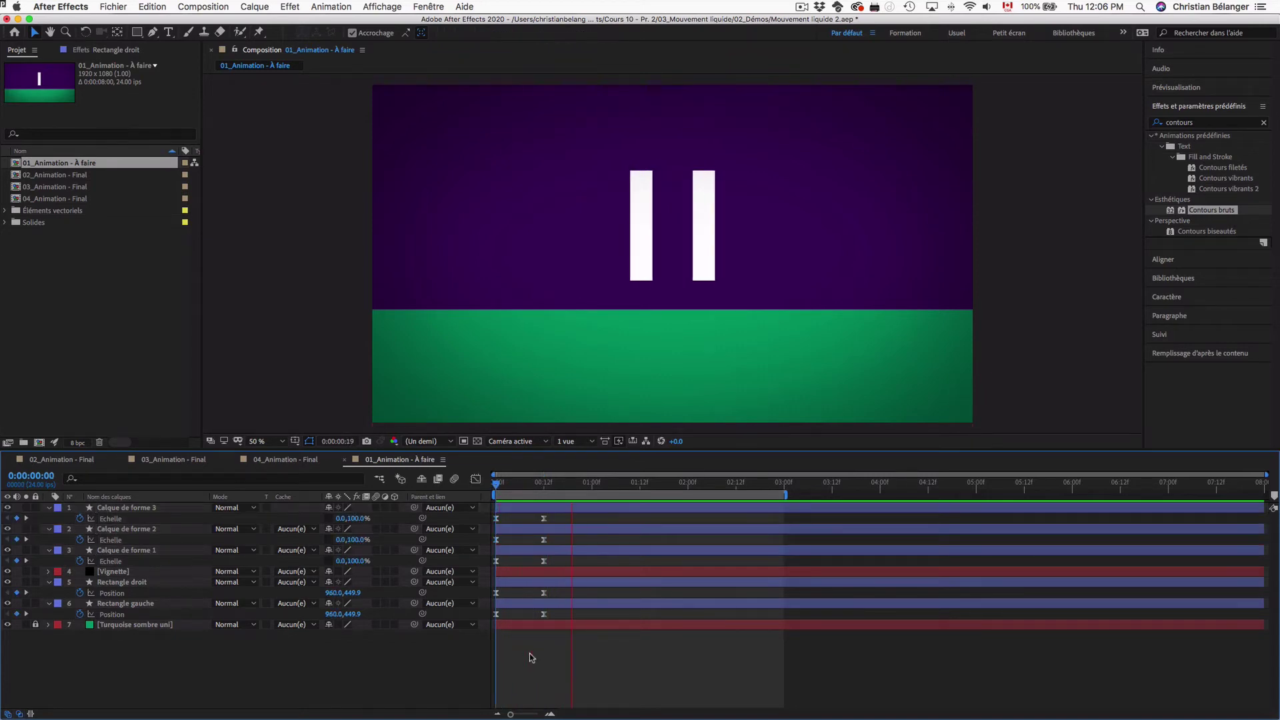
click(539, 484)
mouse_move(540, 487)
mouse_down()
mouse_move(503, 485)
mouse_move(536, 487)
mouse_up()
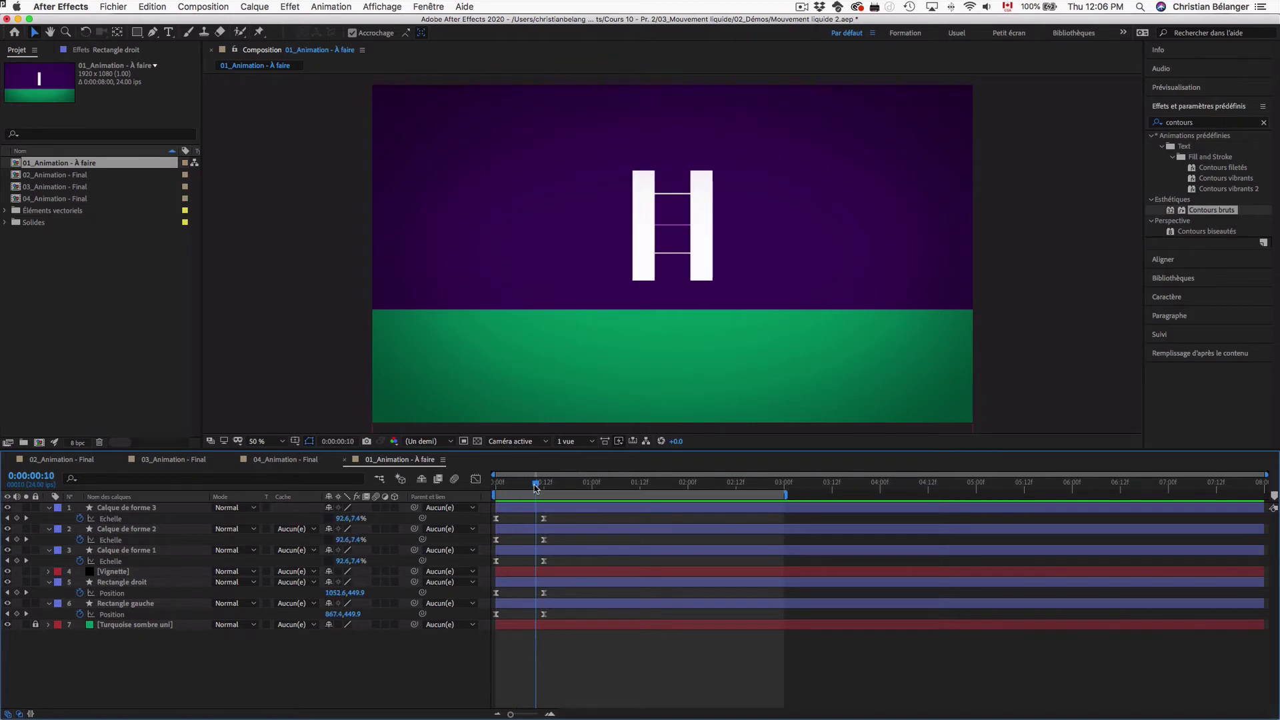
drag(537, 487, 544, 488)
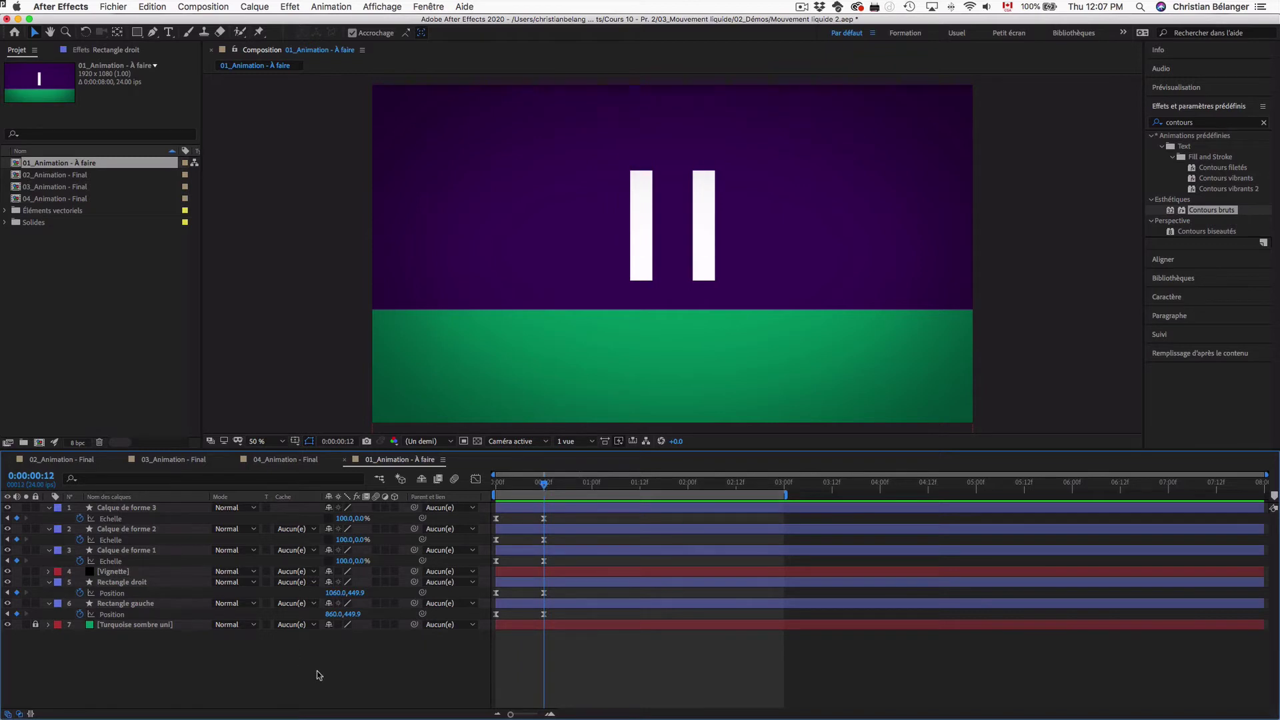
- Create a new adjustment layer (Calque d'effets) on top of the composition and apply the Contours bruts effect to it
click(254, 6)
mouse_move(260, 27)
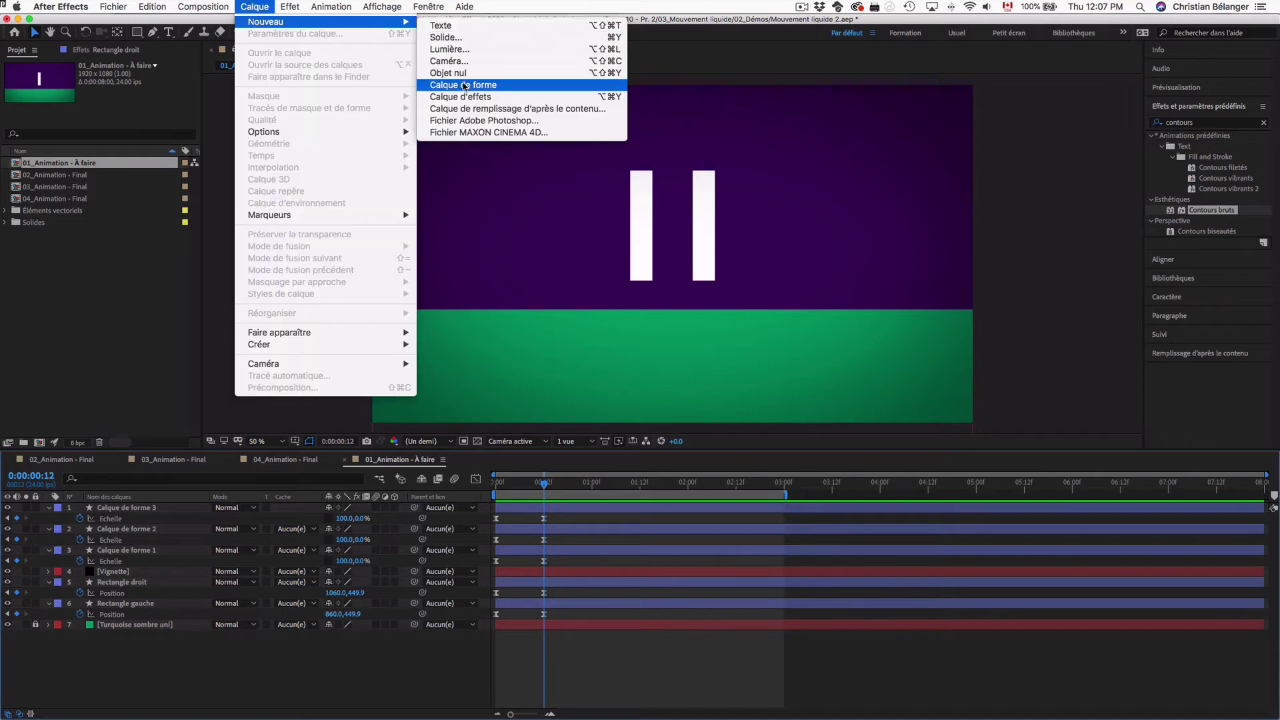
click(458, 96)
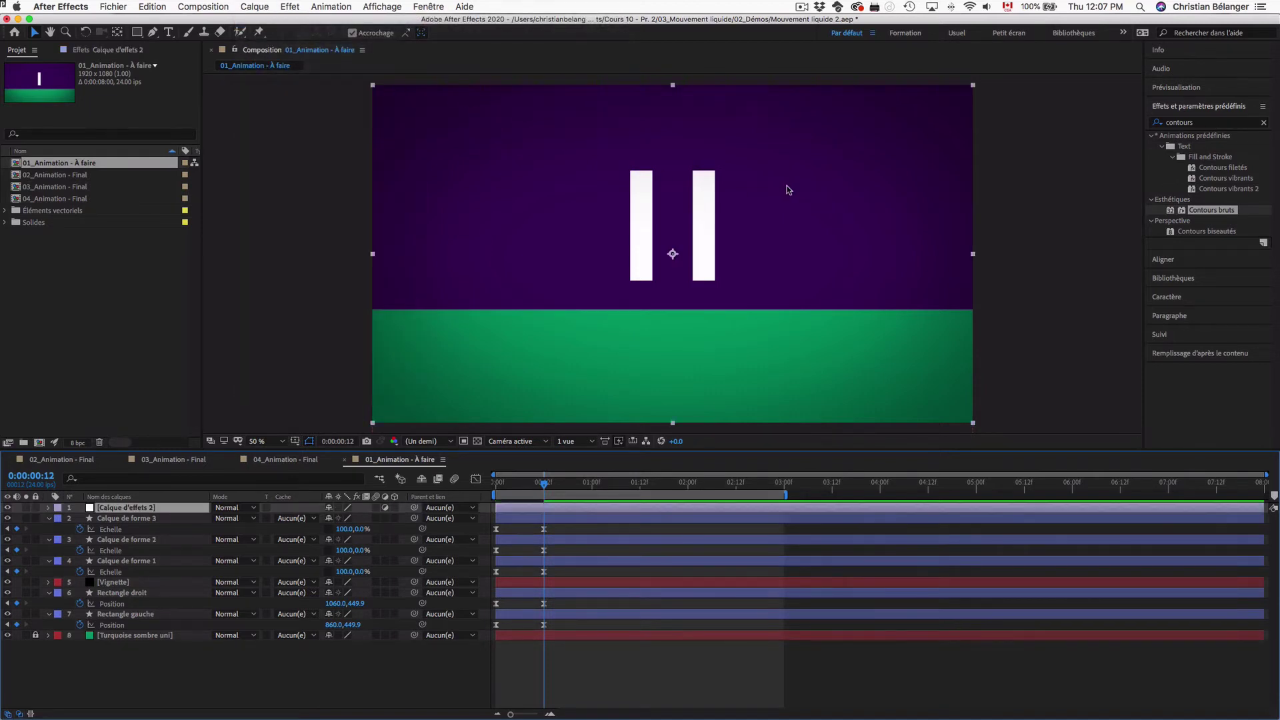
double_click(1171, 213)
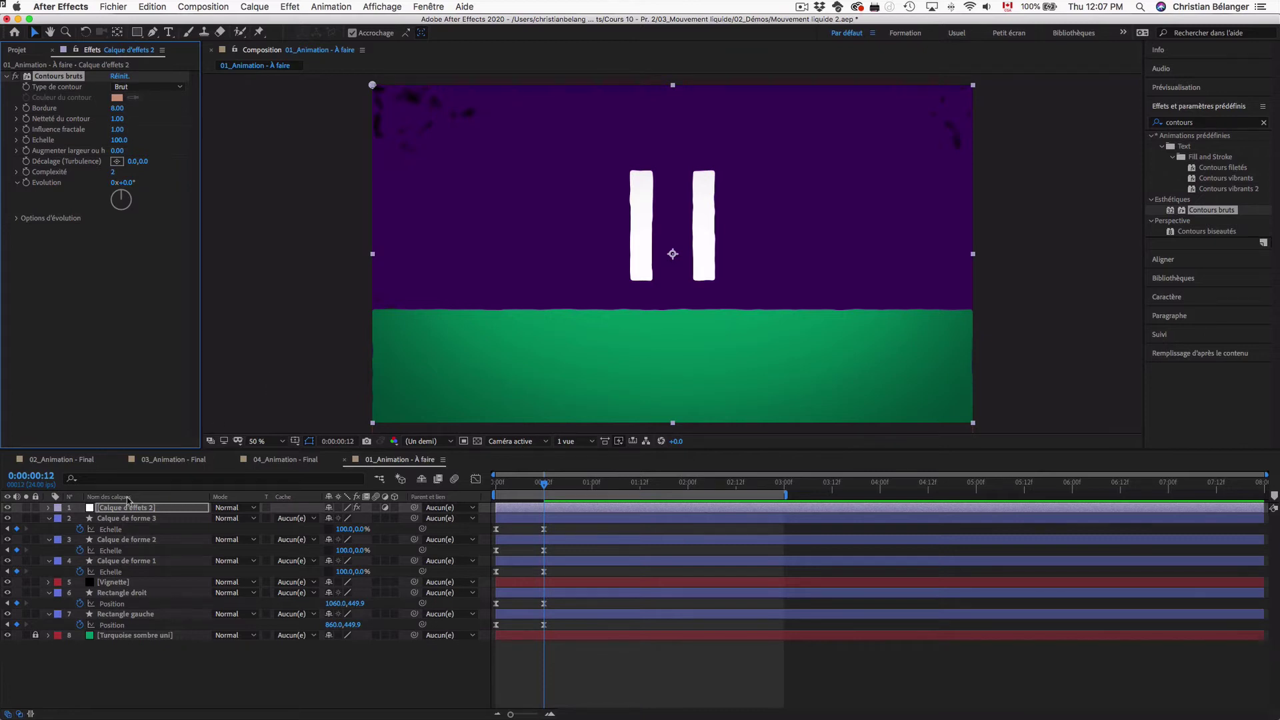
- Move the Vignette layer above Calque d'effets 2 to exclude it from the effect, and bring the project's composition list back
click(172, 509)
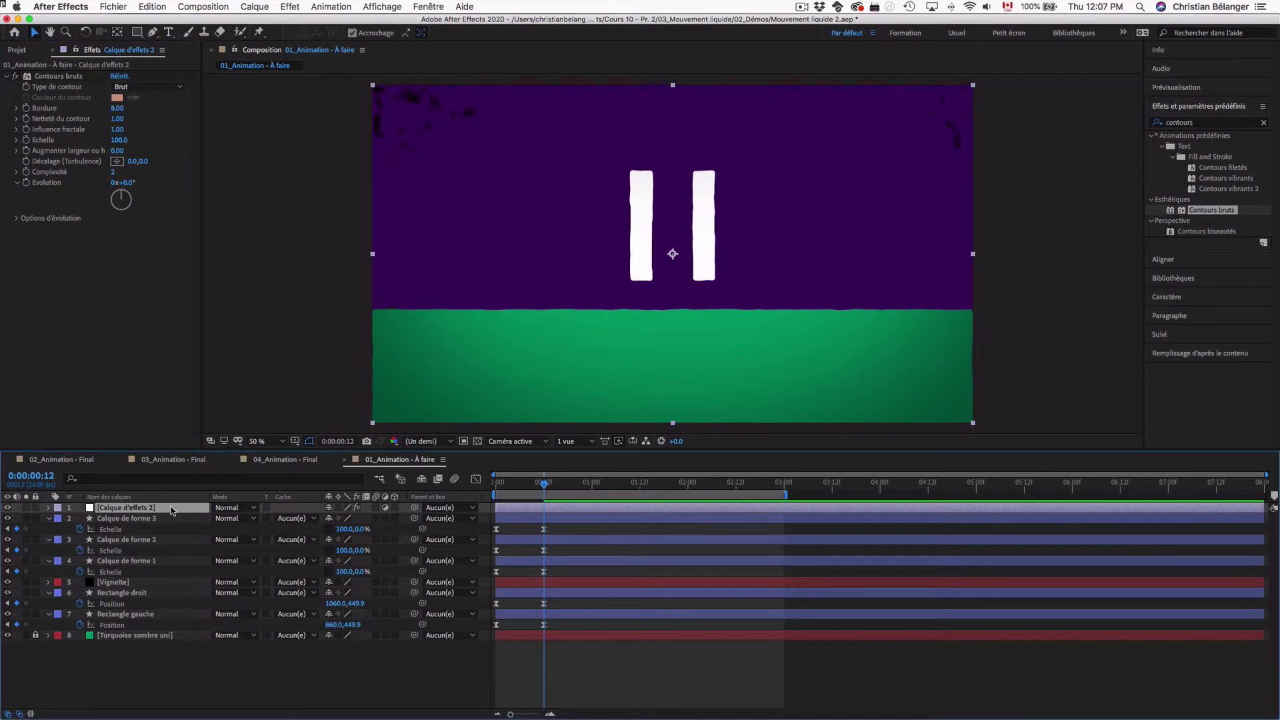
click(118, 583)
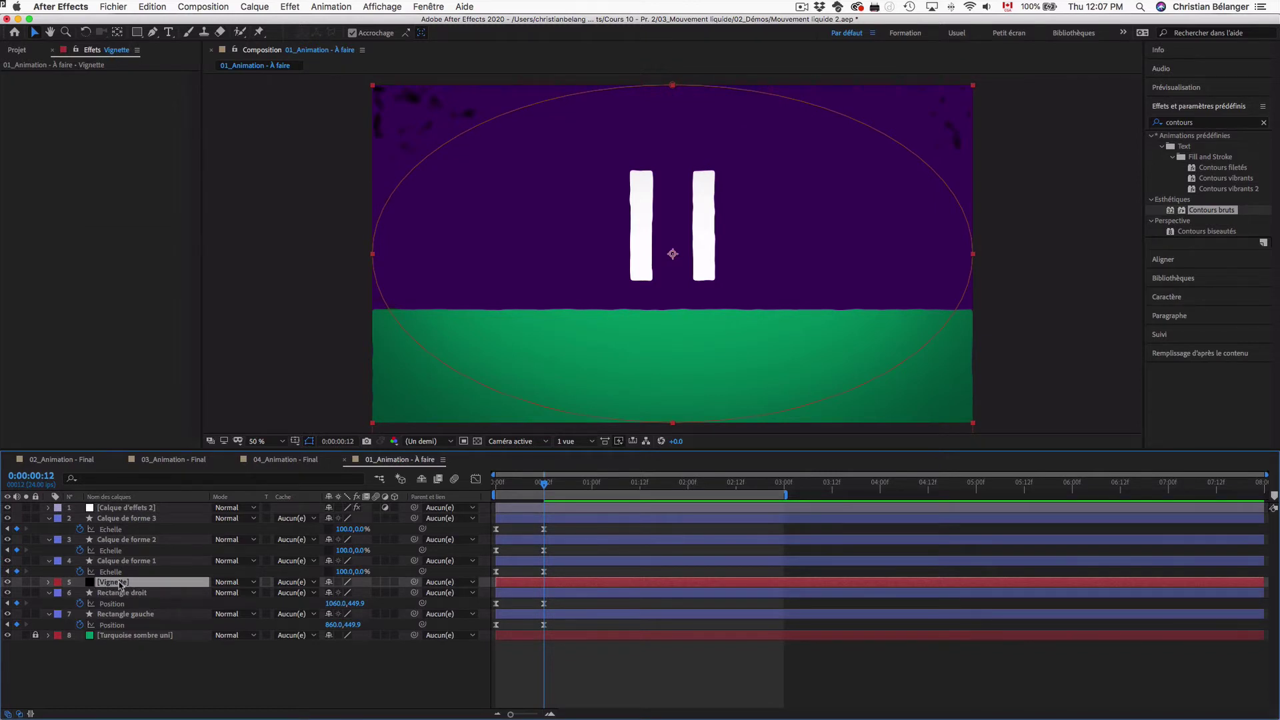
drag(118, 583, 123, 507)
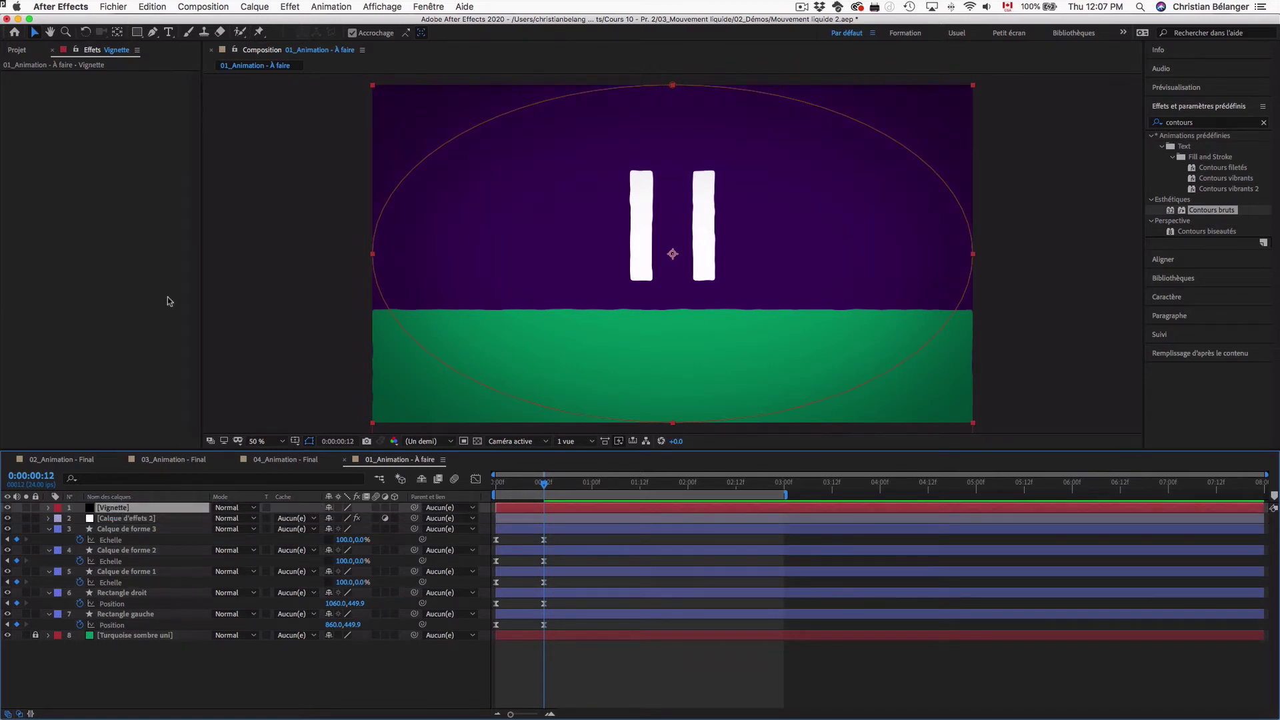
click(17, 50)
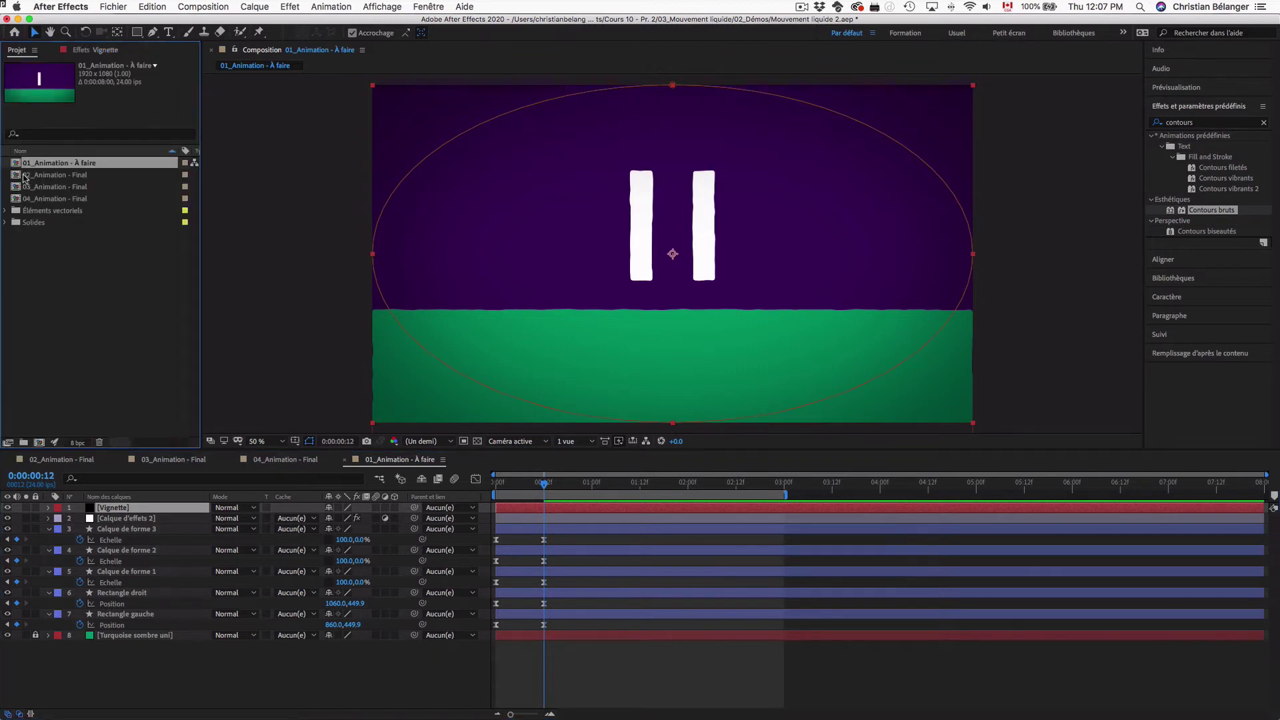
- Open 02_Animation - Final and scrub its first 13 frames, examining how the connecting shapes stretch and thin between the bars
double_click(27, 175)
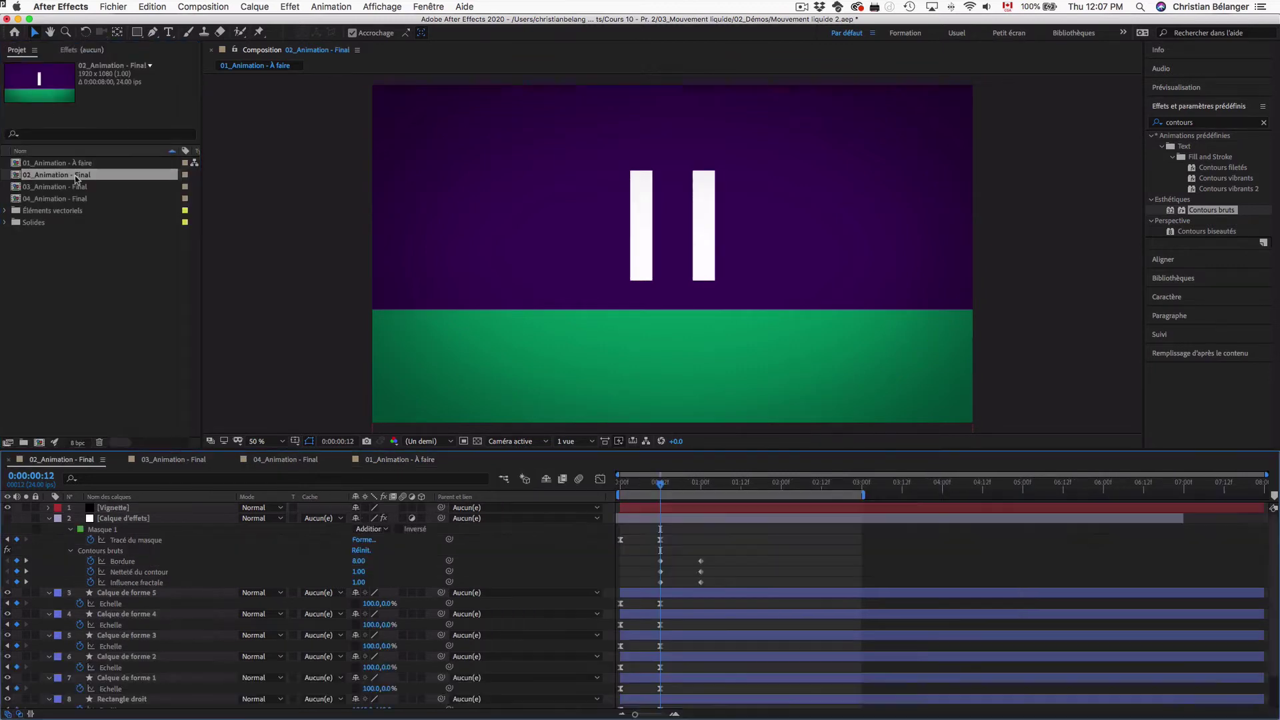
click(625, 483)
drag(642, 484, 664, 483)
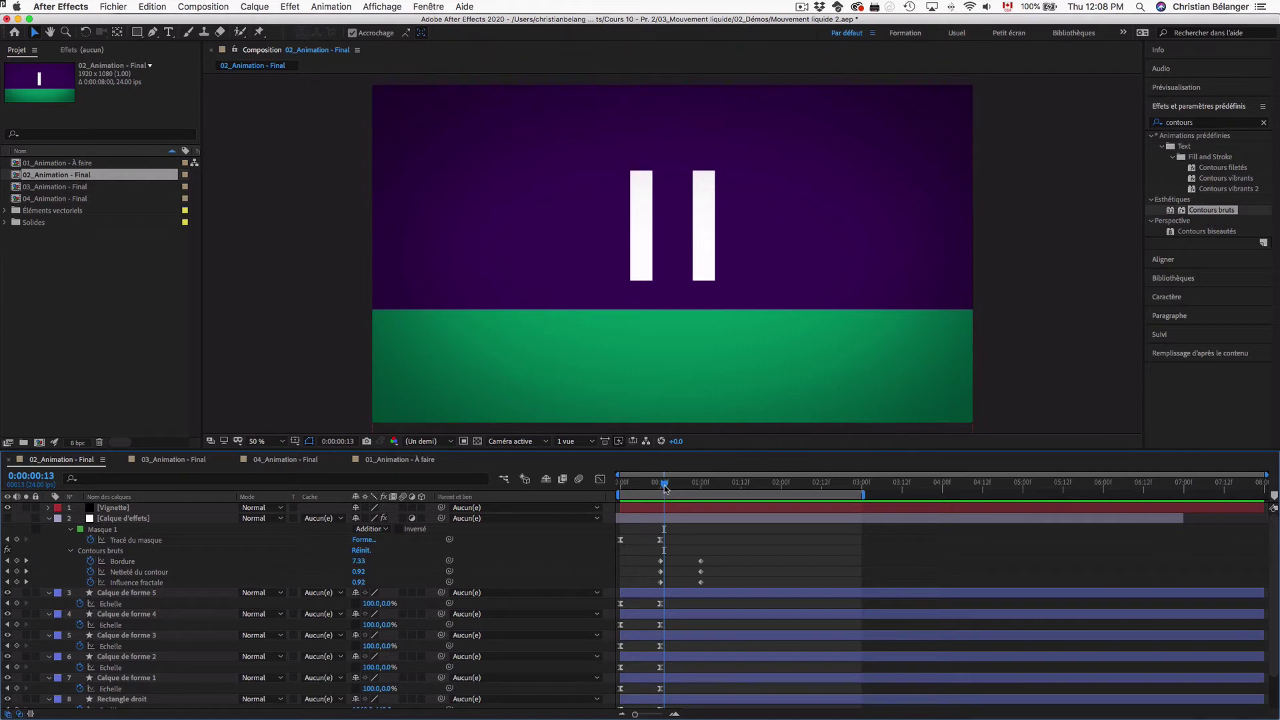
drag(664, 489, 603, 485)
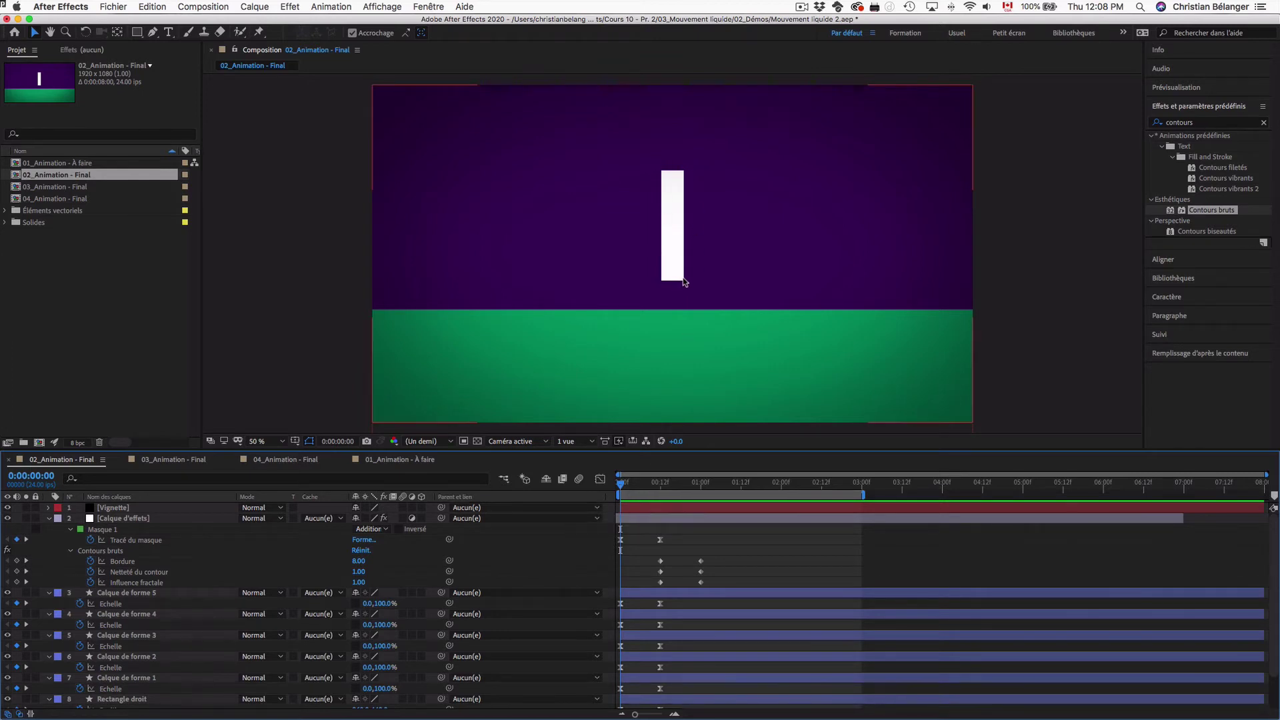
drag(620, 484, 645, 488)
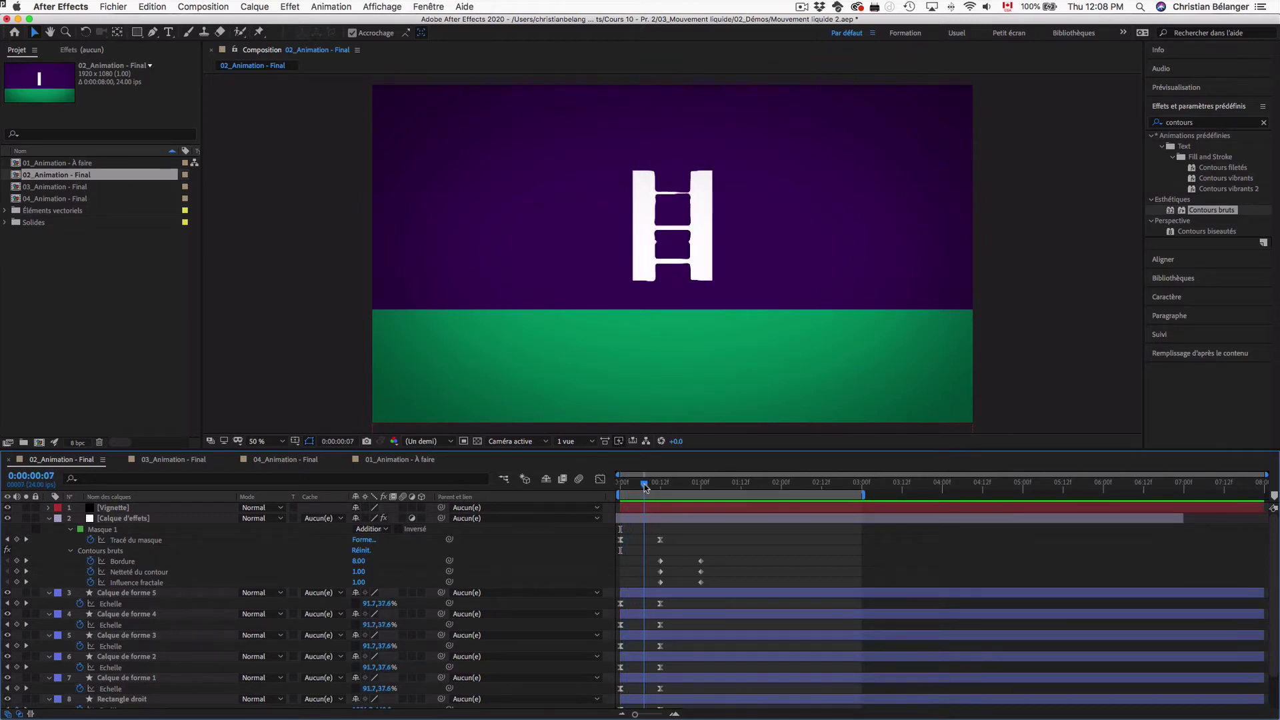
key(period)
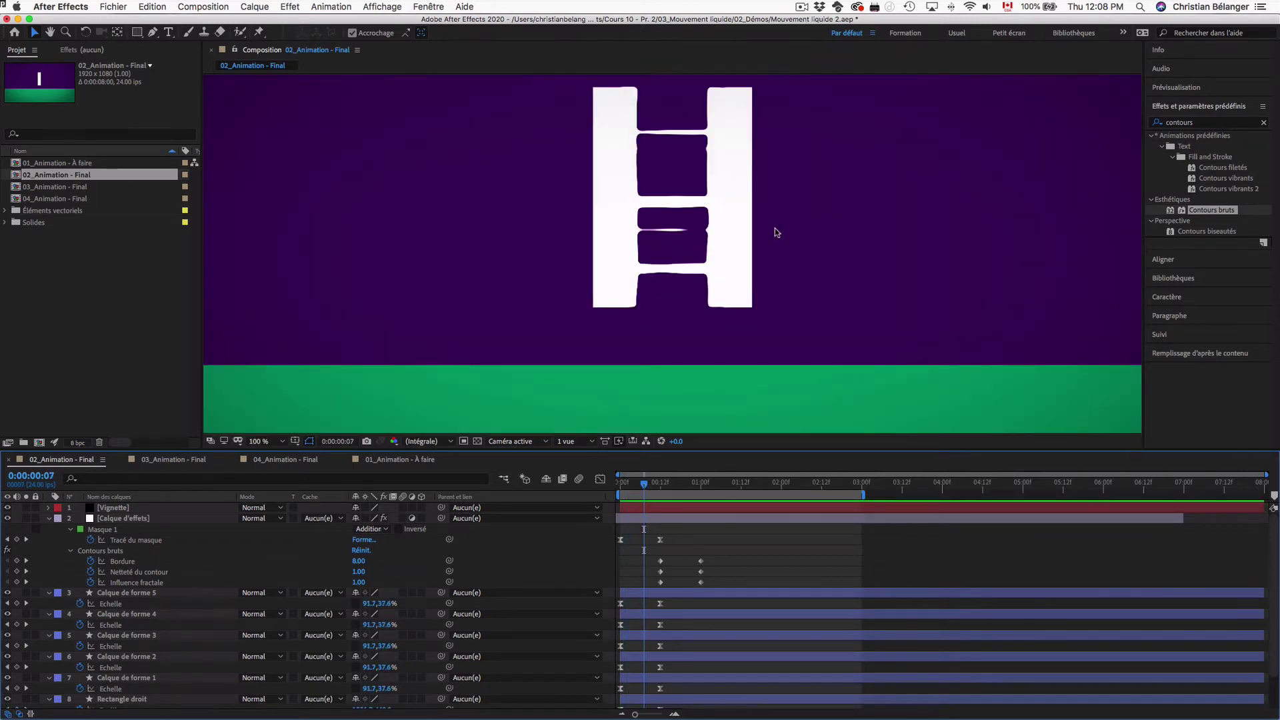
key(space)
drag(785, 225, 778, 238)
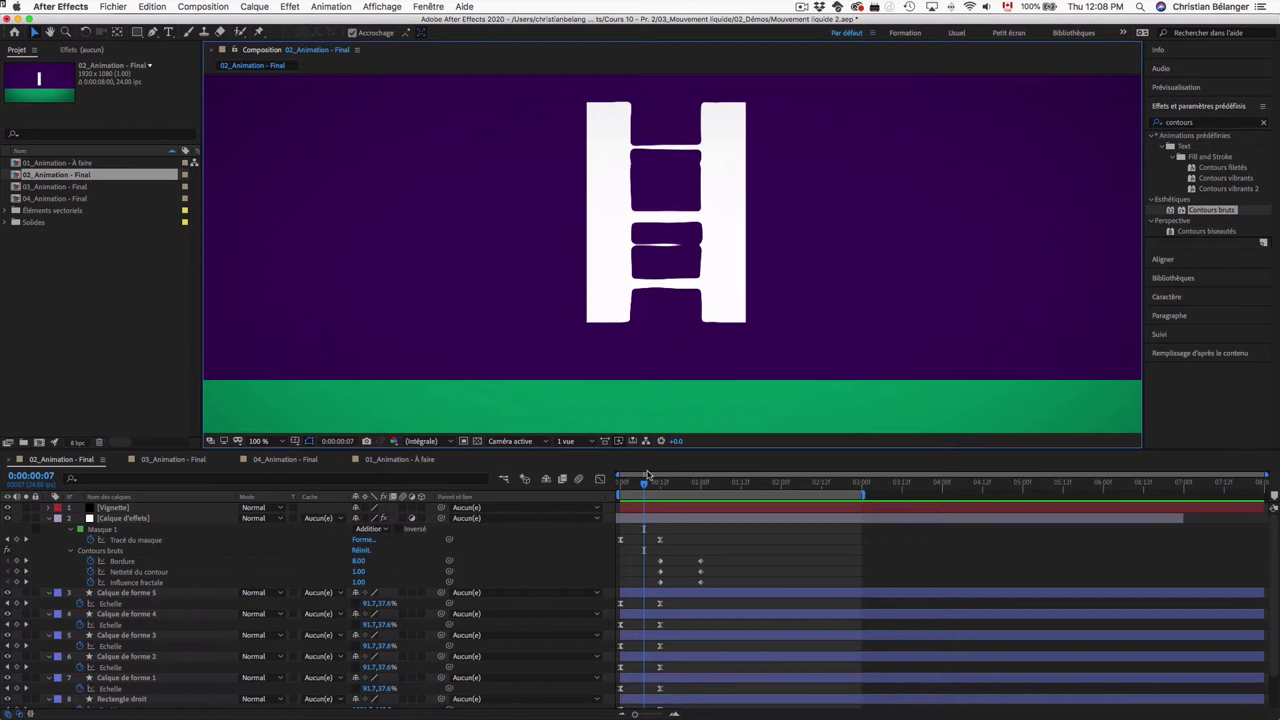
- Examine how Masque 1 on Calque d'effets widens between 0:00:00:00 and 0:00:00:09 in the finished composition
drag(645, 488, 608, 487)
click(93, 529)
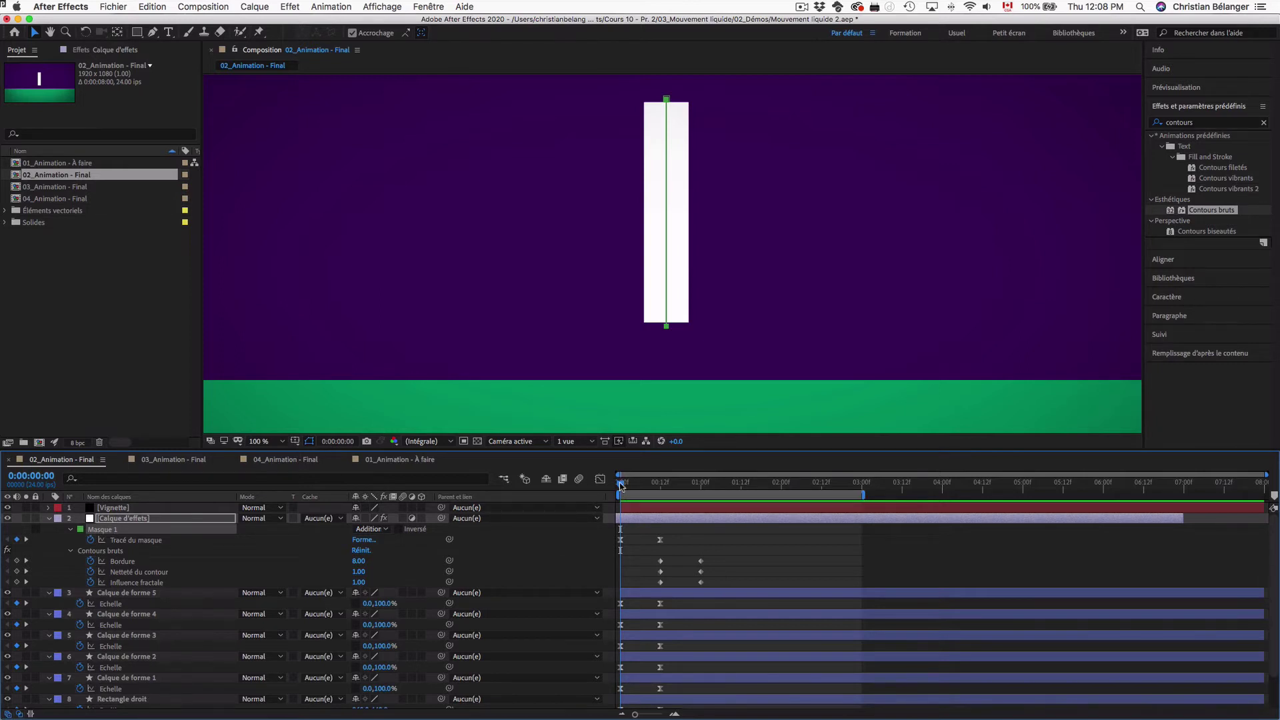
drag(620, 485, 650, 488)
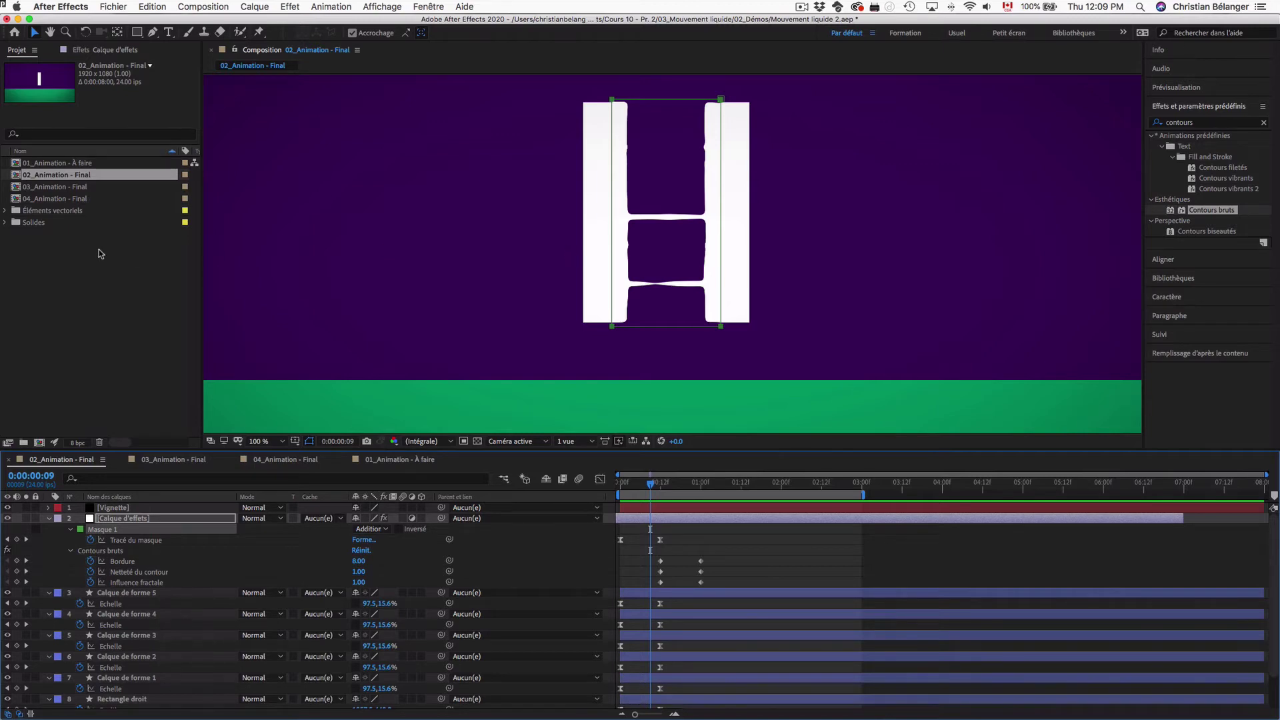
- In 01_Animation - À faire, lock the Vignette layer and draw a rectangular mask on Calque d'effets 2 covering both bars' inner halves
double_click(80, 163)
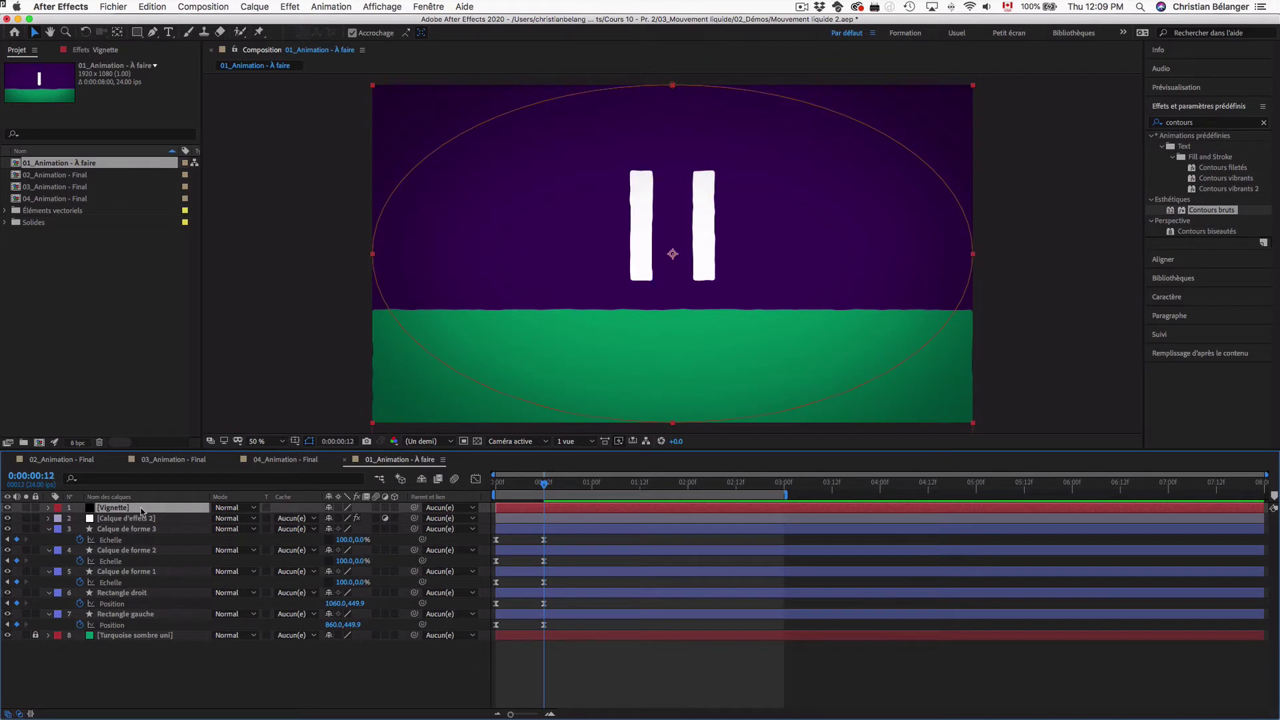
click(36, 508)
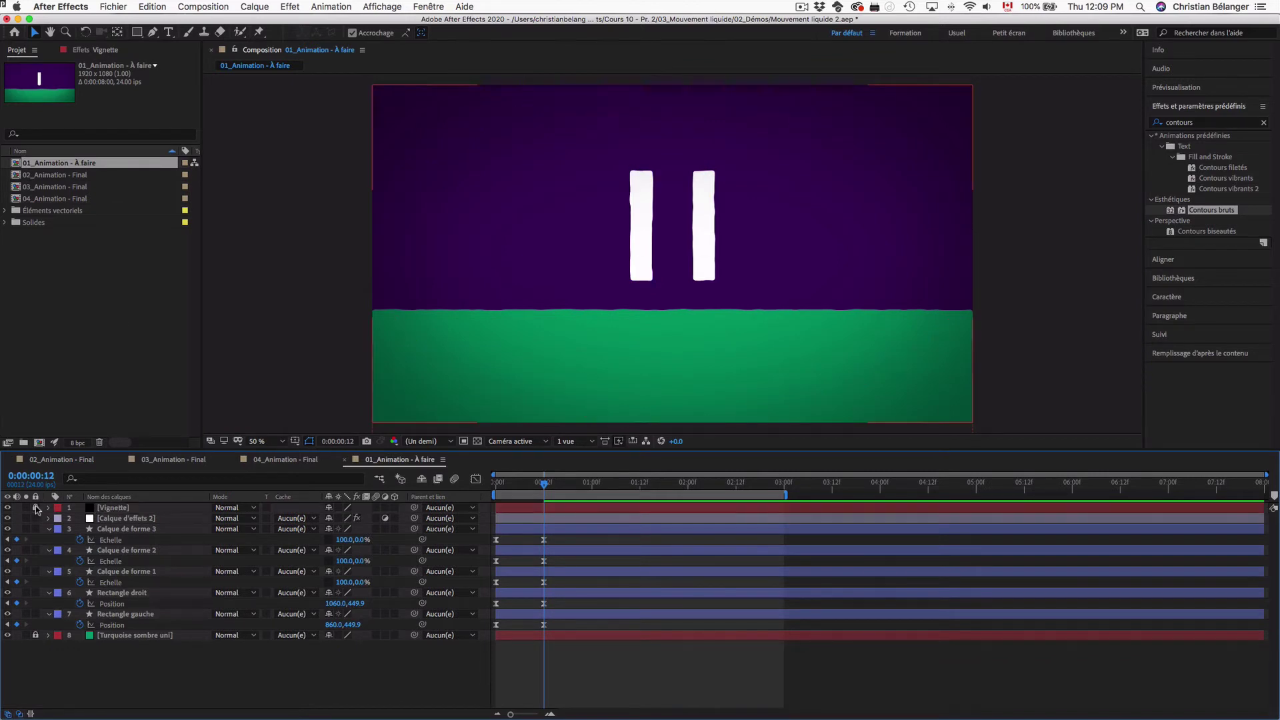
click(133, 520)
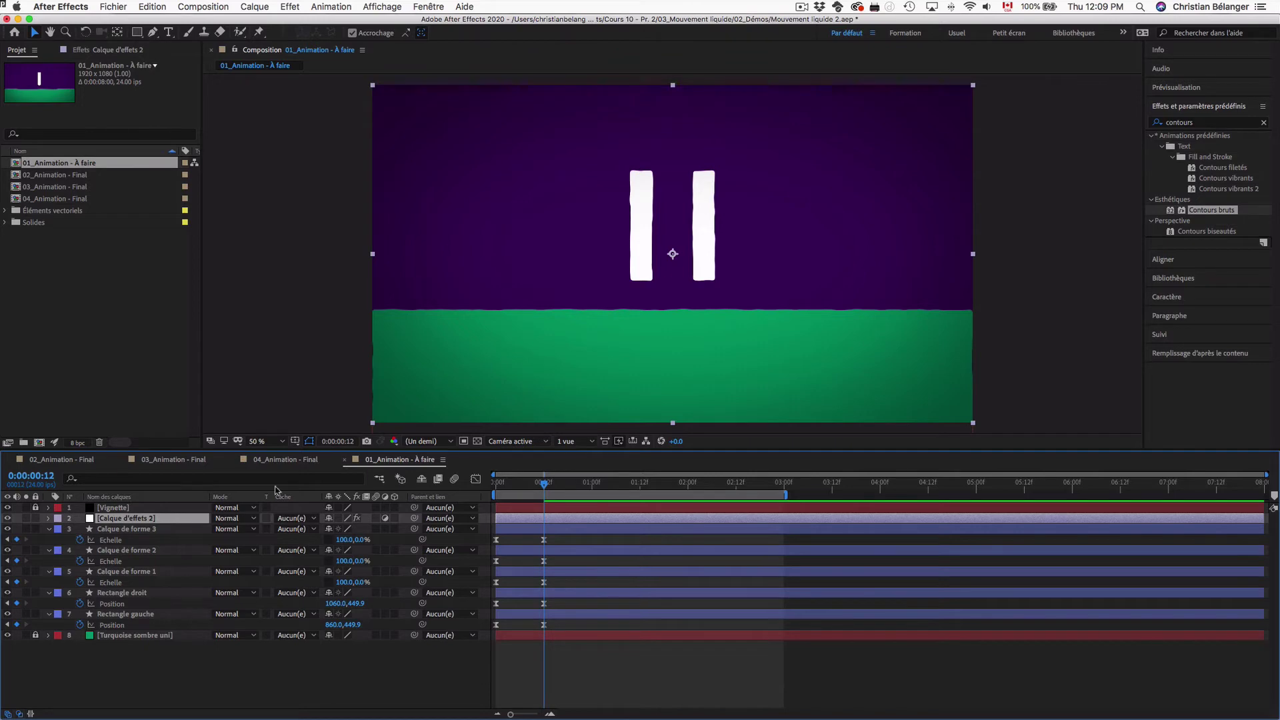
key(q)
drag(642, 161, 706, 286)
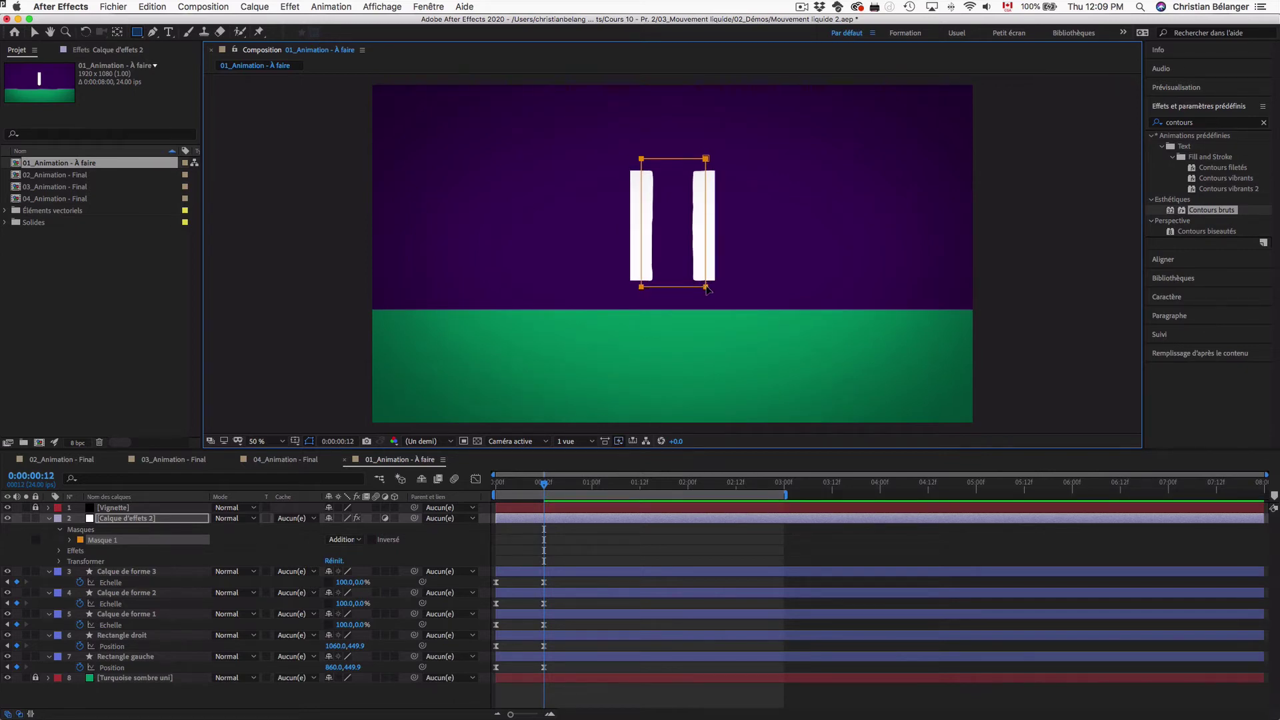
key(slash)
drag(780, 180, 777, 212)
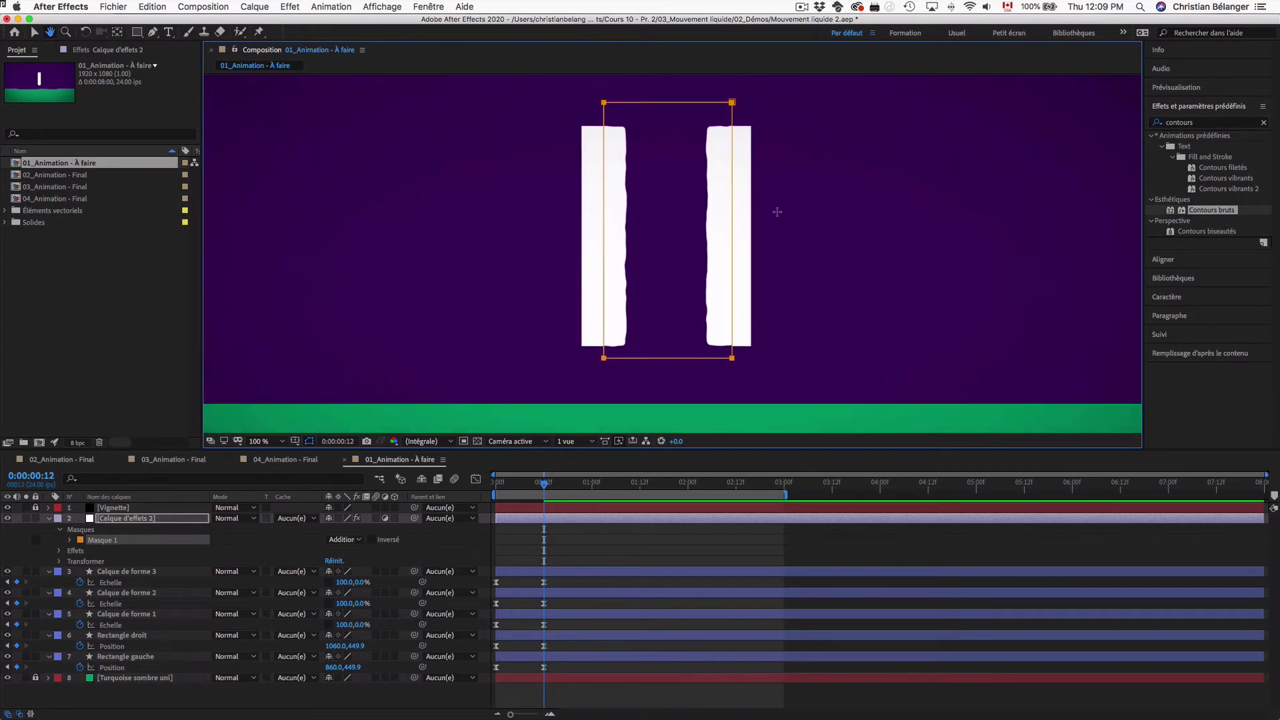
key(q)
- Add a Tracé du masque keyframe for Masque 1 on Calque d'effets 2 at 0:00:00:12
click(71, 541)
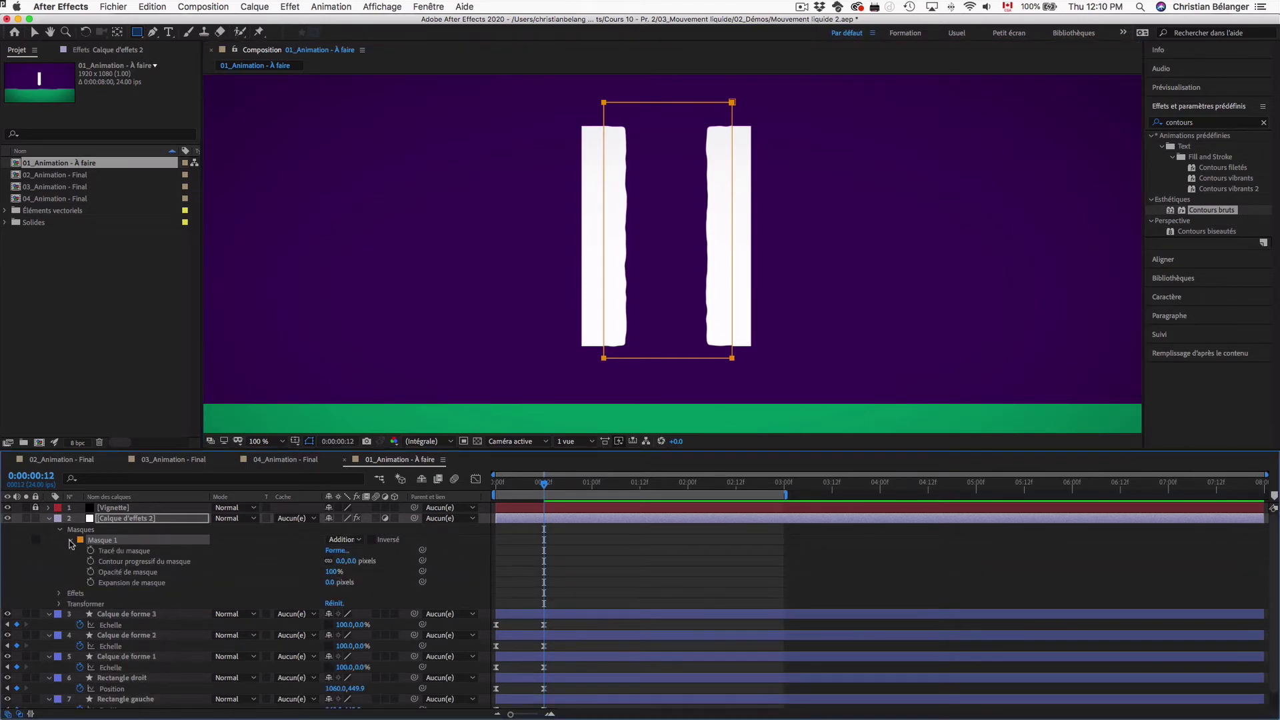
click(128, 551)
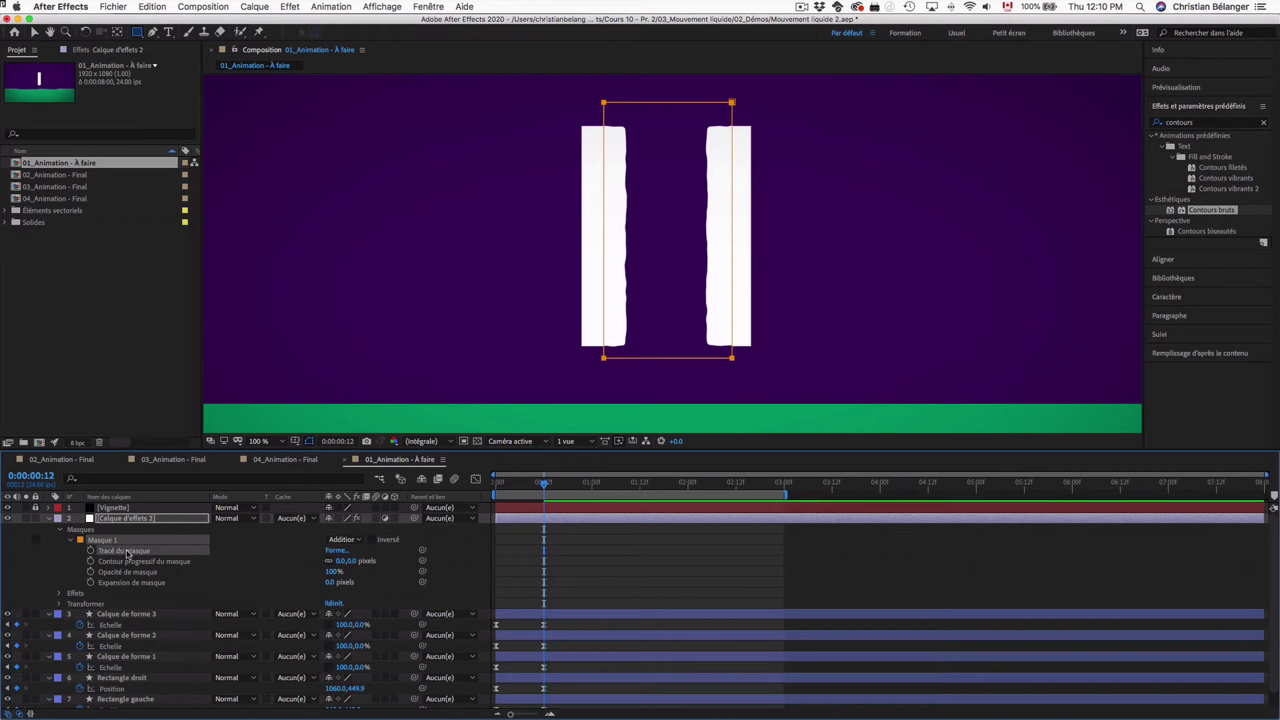
click(92, 551)
- At 0:00:00:00, narrow Masque 1 from both sides into a thin vertical strip at the middle of the white bar
drag(545, 486, 496, 486)
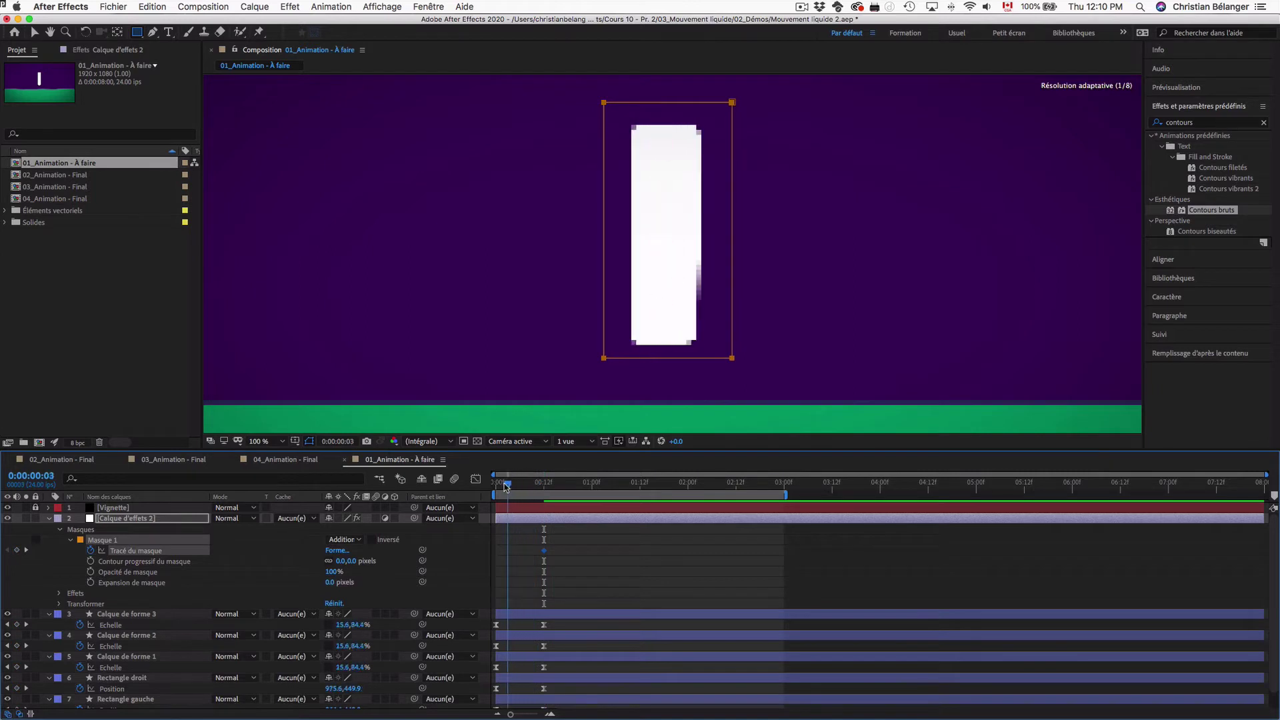
key(v)
double_click(732, 358)
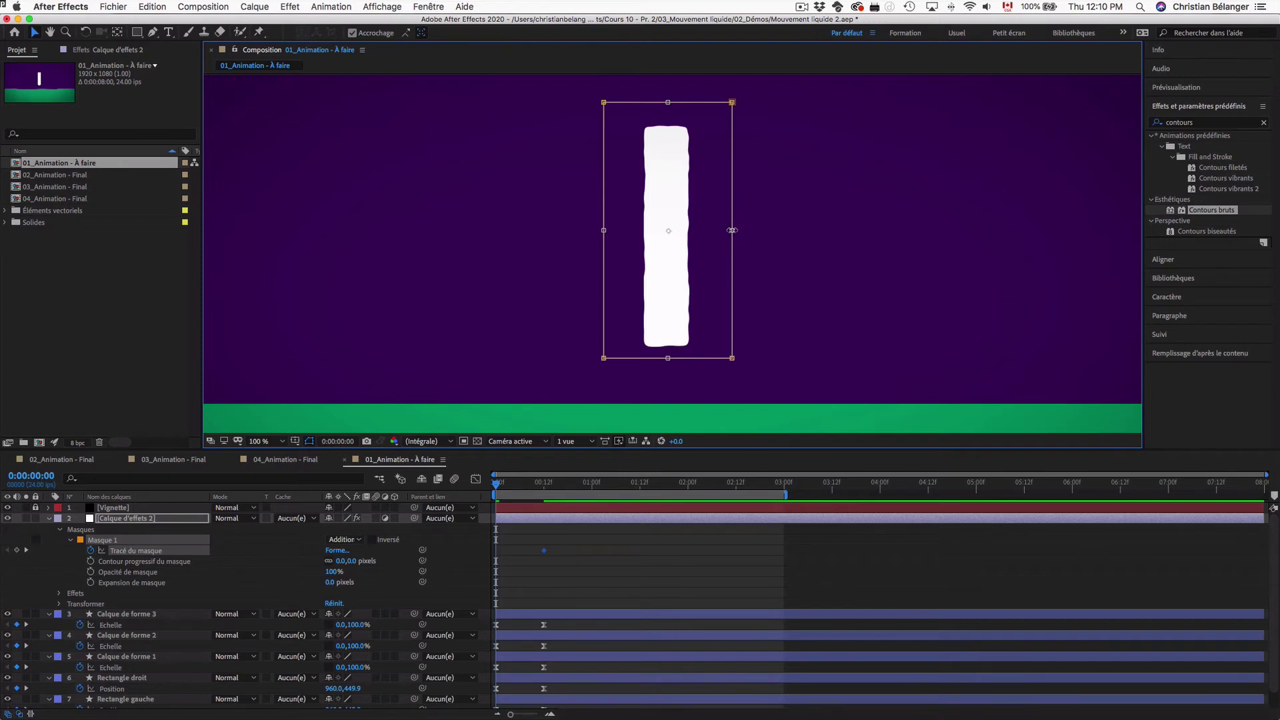
drag(732, 230, 675, 232)
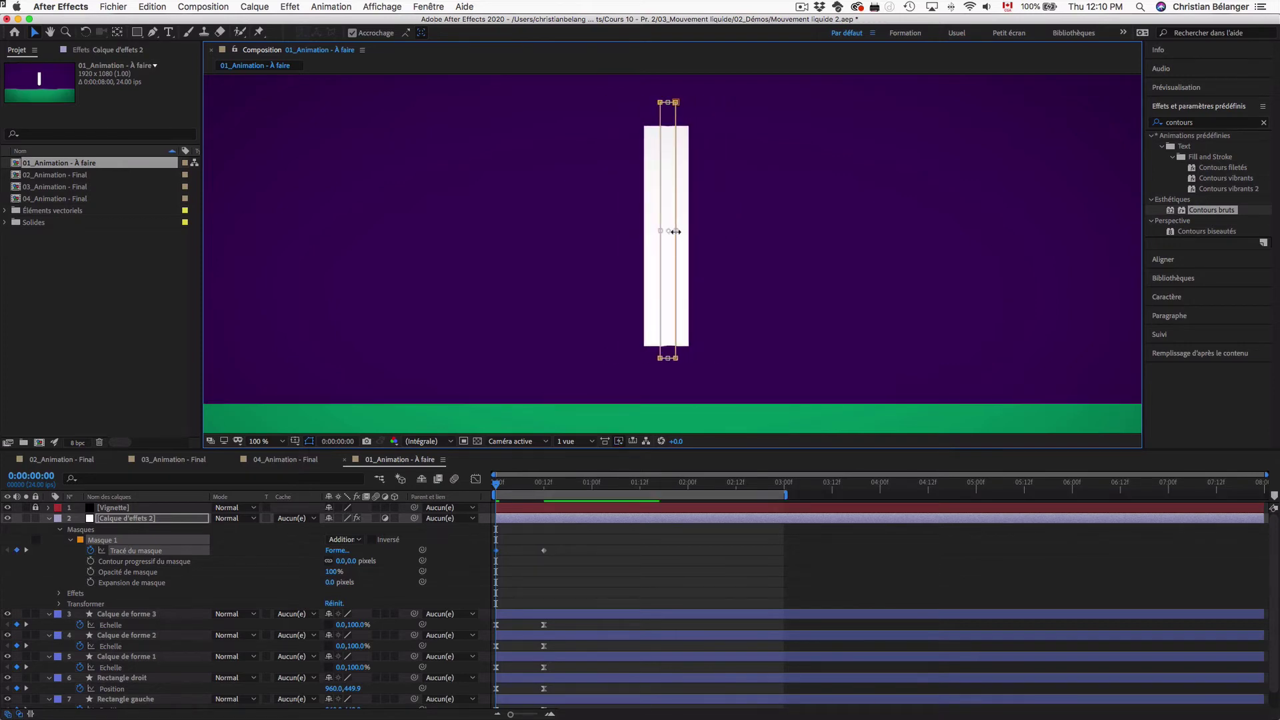
scroll(675, 231, up, 4)
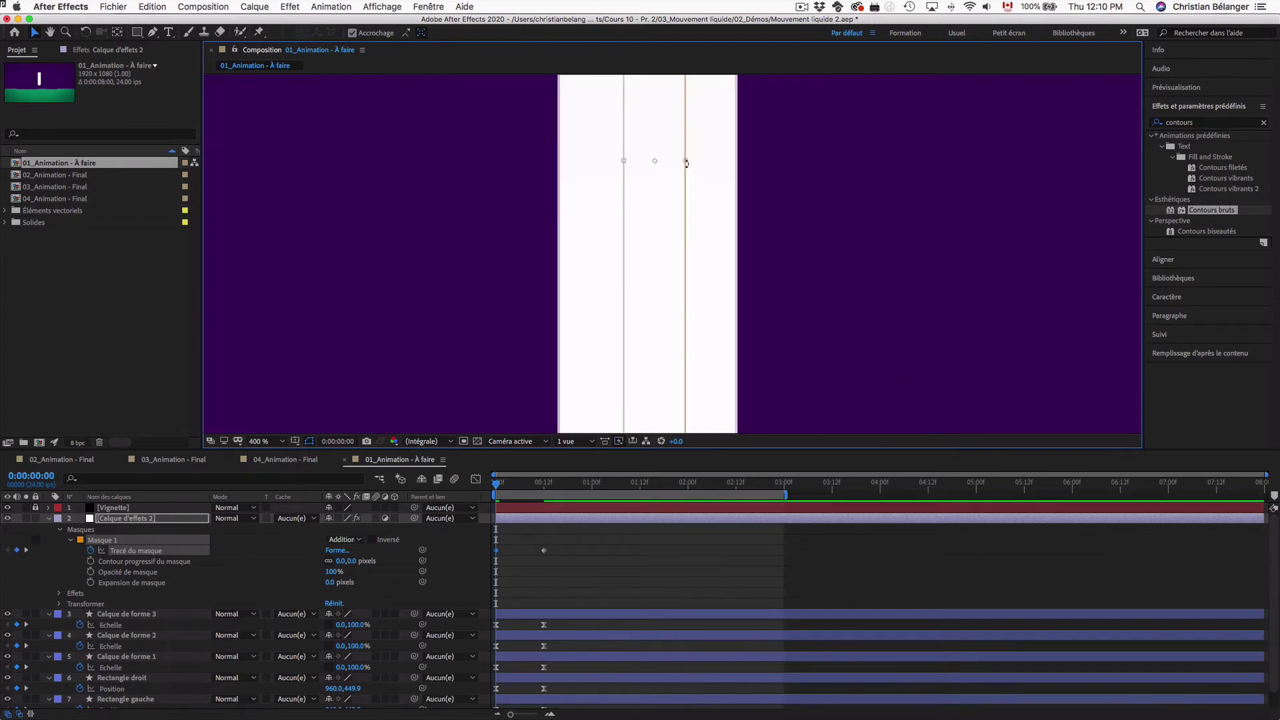
drag(684, 161, 657, 166)
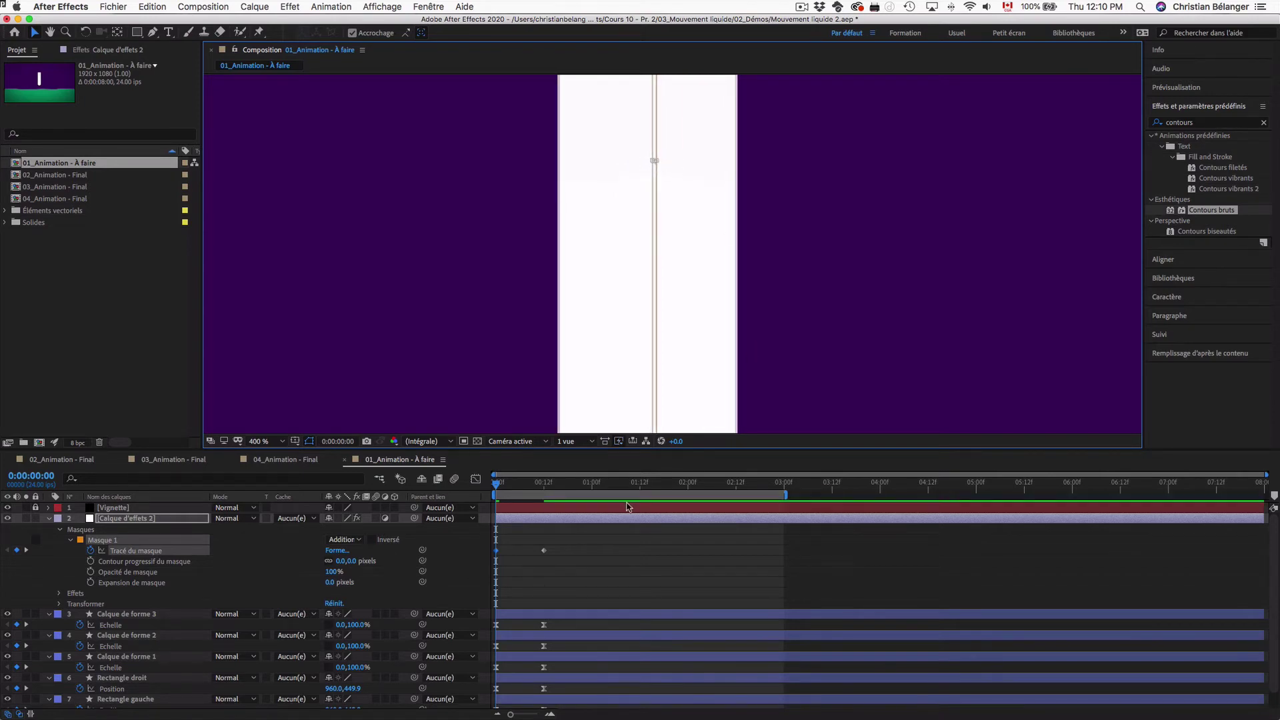
key(comma)
key(comma)
key(comma)
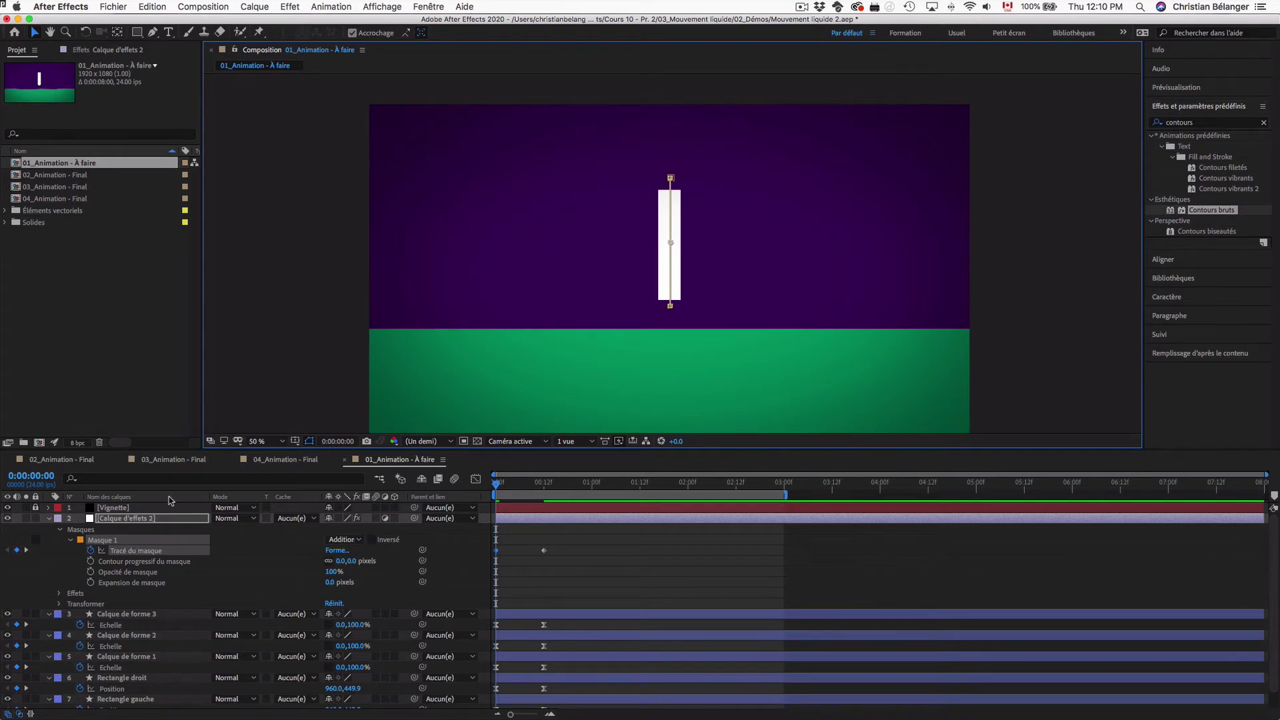
- Apply easy ease to both Tracé du masque keyframes of Masque 1 and preview the animation
click(108, 614)
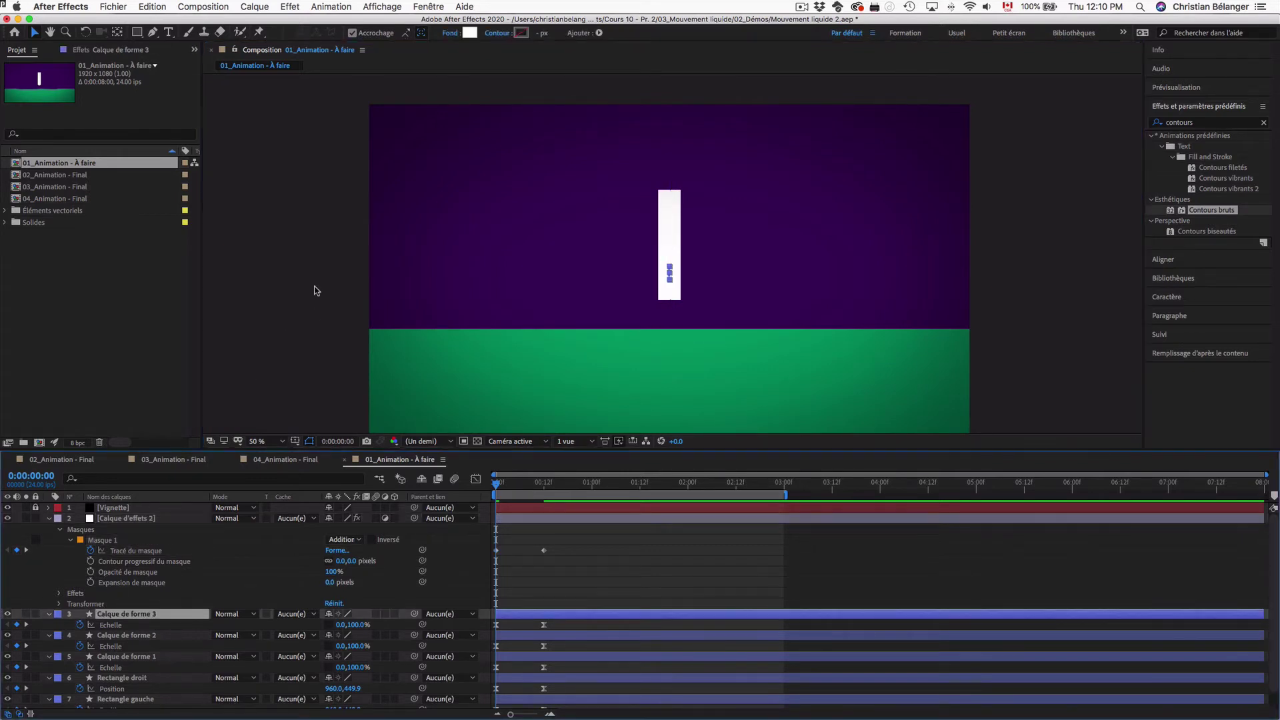
key(period)
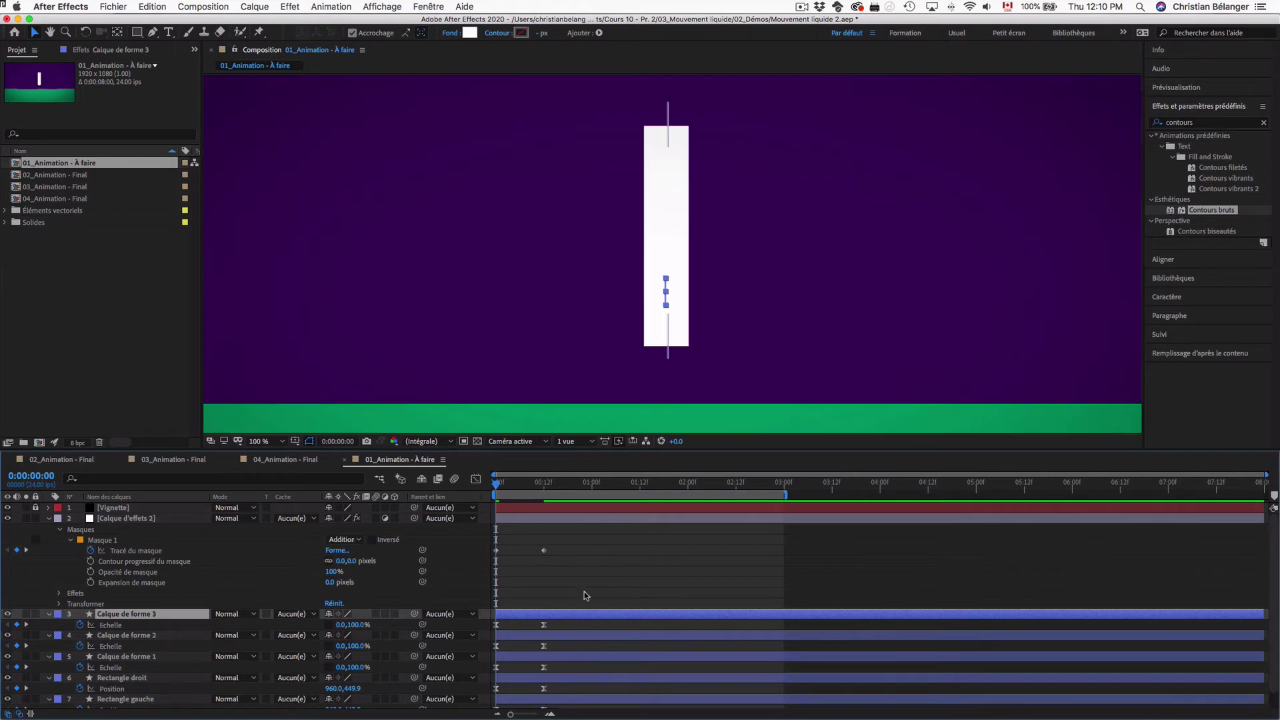
scroll(584, 593, down, 1)
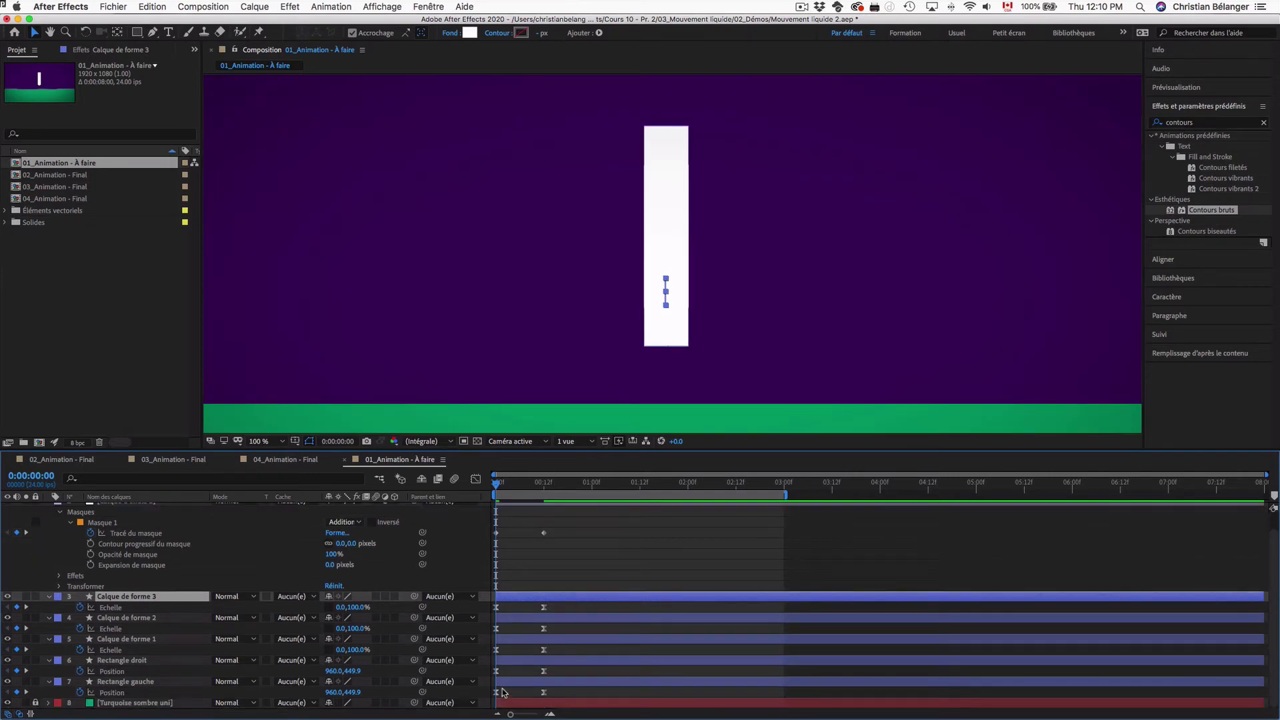
scroll(566, 611, up, 2)
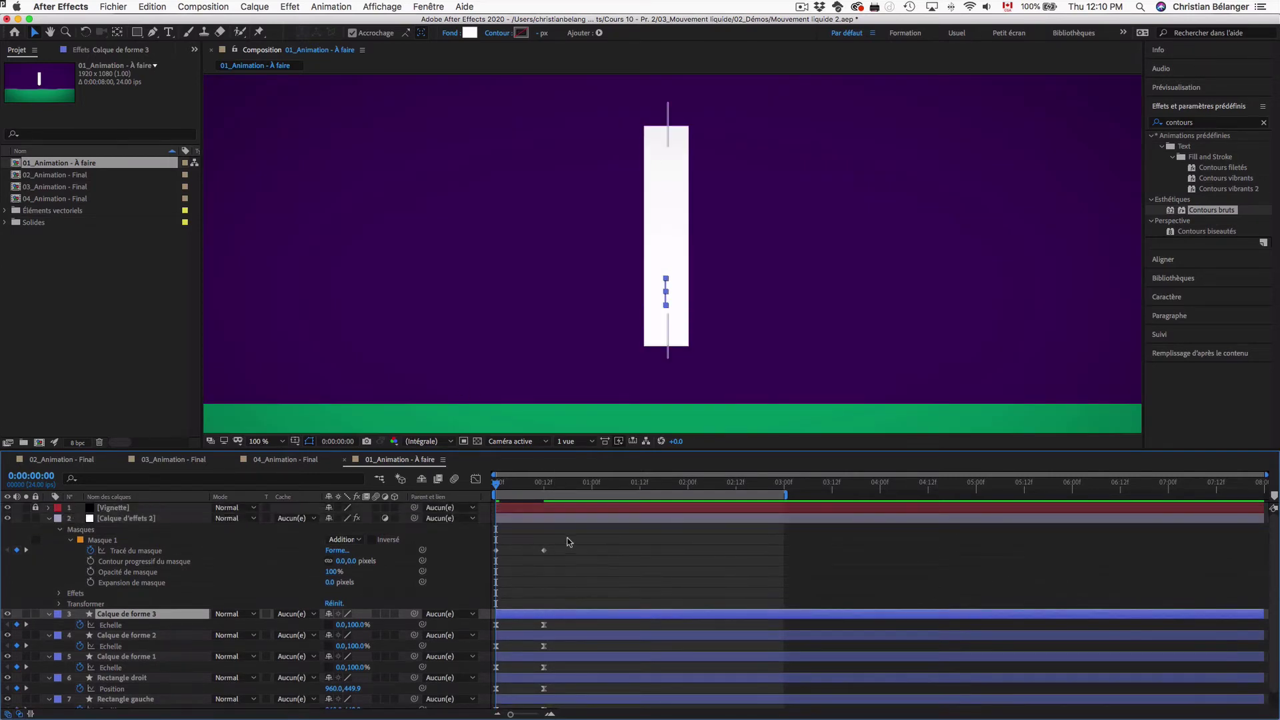
drag(571, 537, 487, 568)
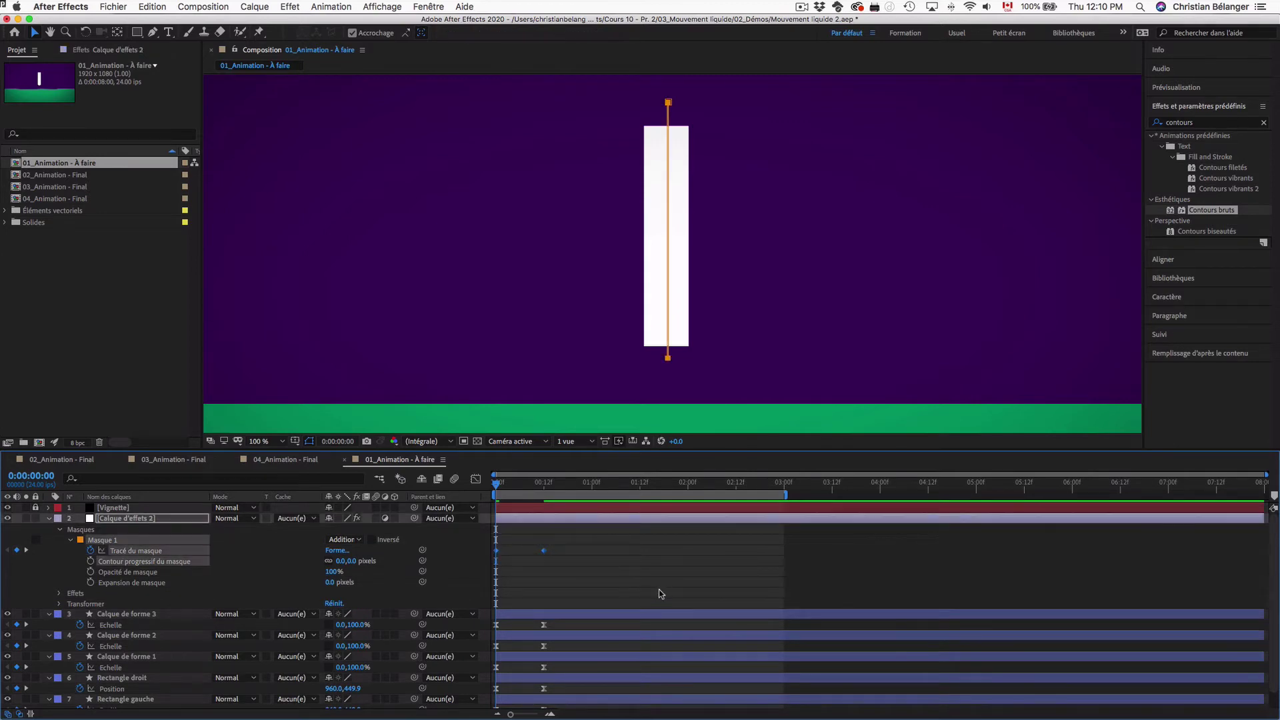
key(F9)
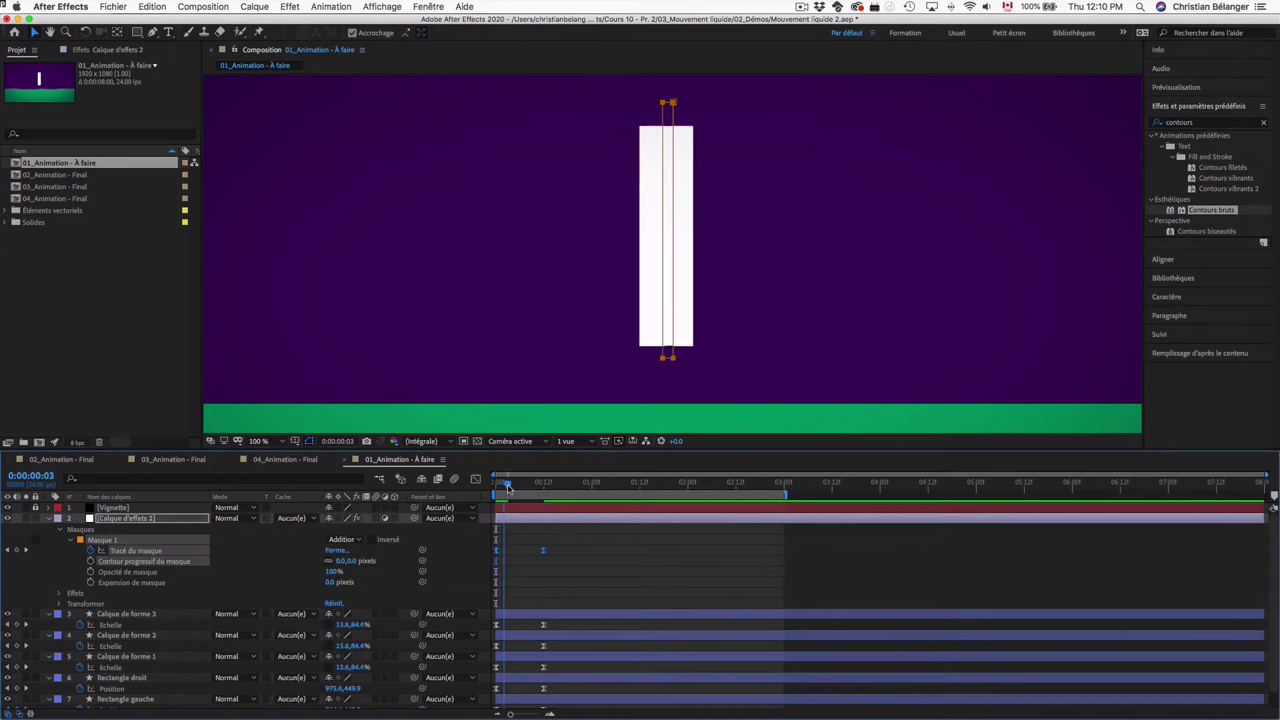
key(space)
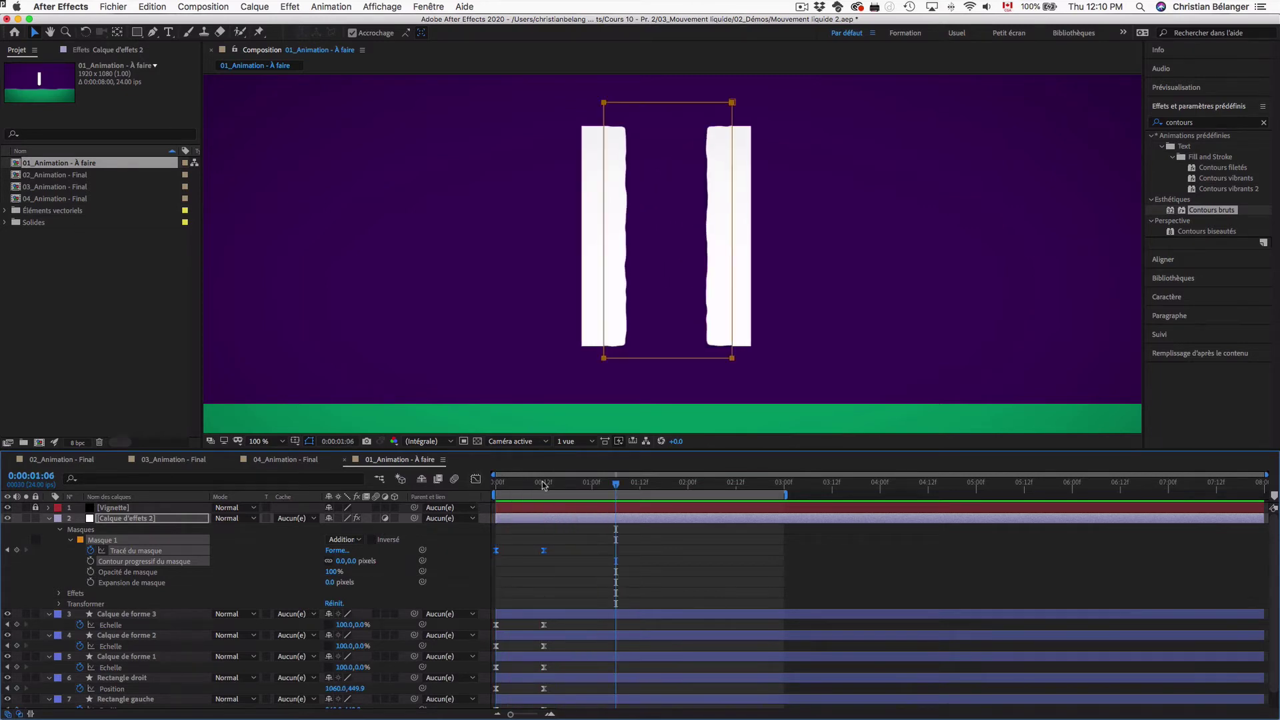
- At 0:00:00:12, inspect the rough inner edges and the mask boundary at the lower and upper ends of both bars
mouse_move(544, 482)
mouse_down()
mouse_move(497, 485)
mouse_move(545, 484)
mouse_up()
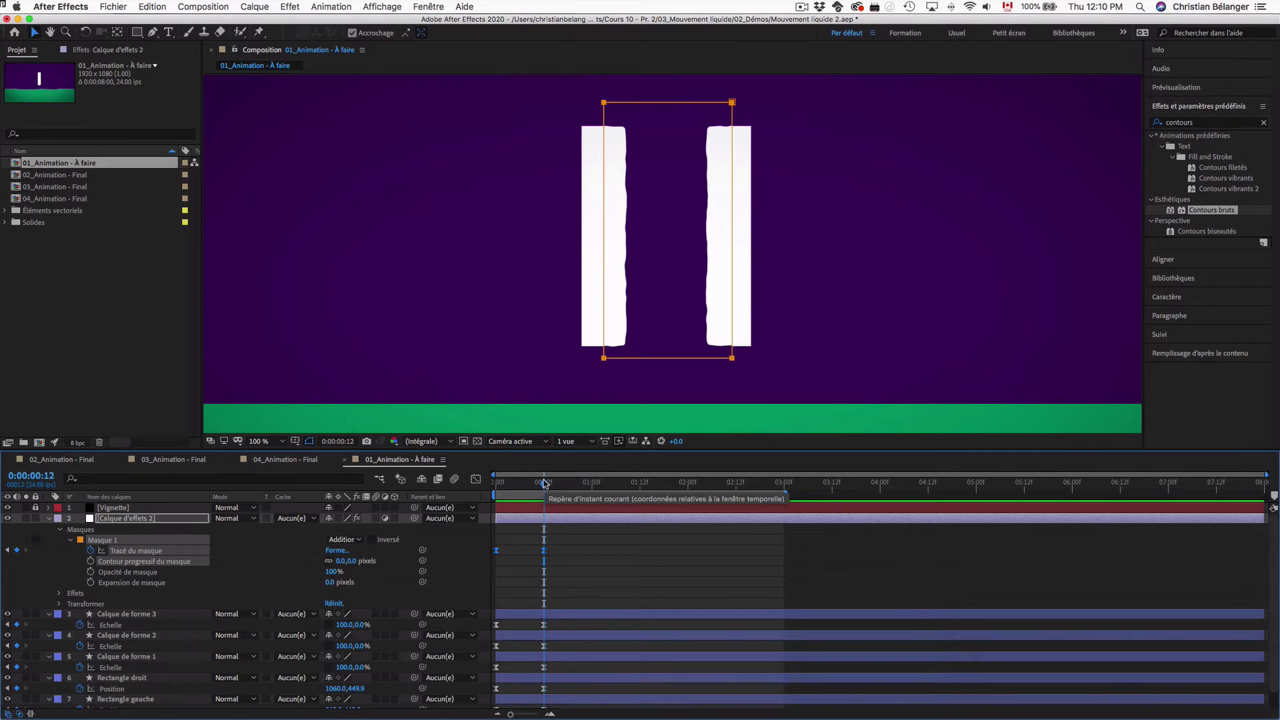
key(super+t)
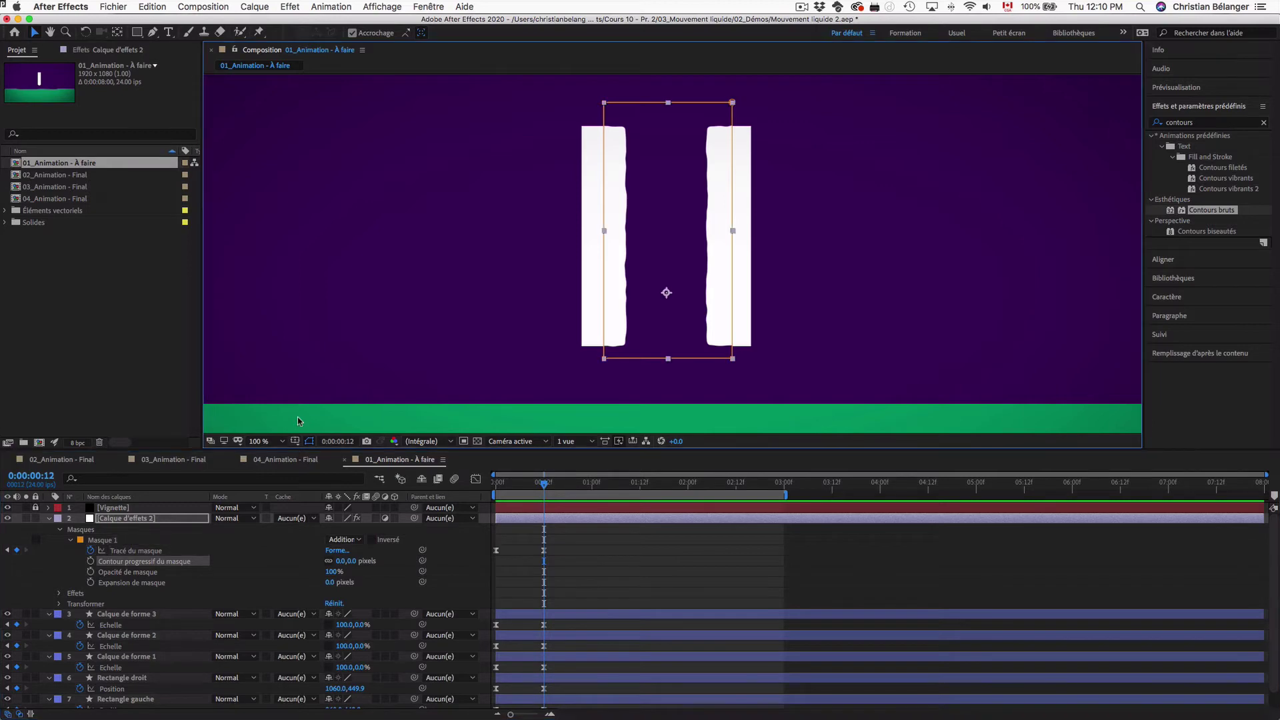
click(296, 411)
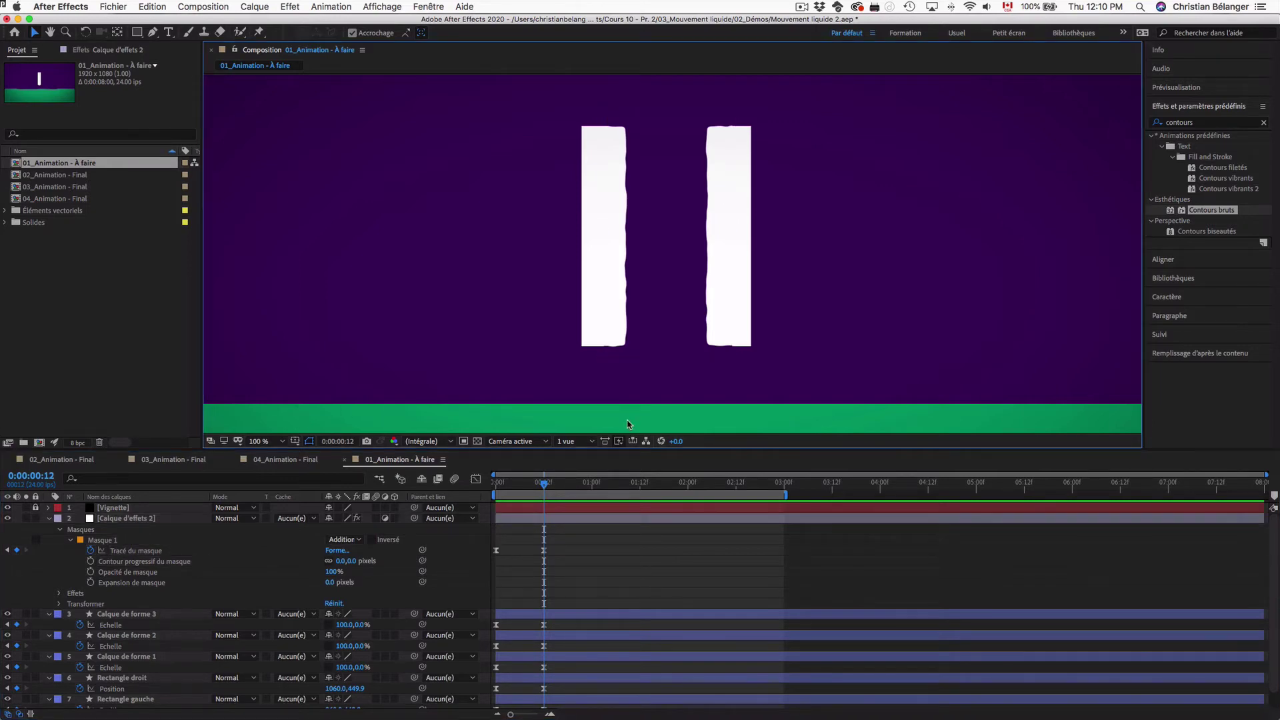
key(period)
drag(766, 358, 740, 140)
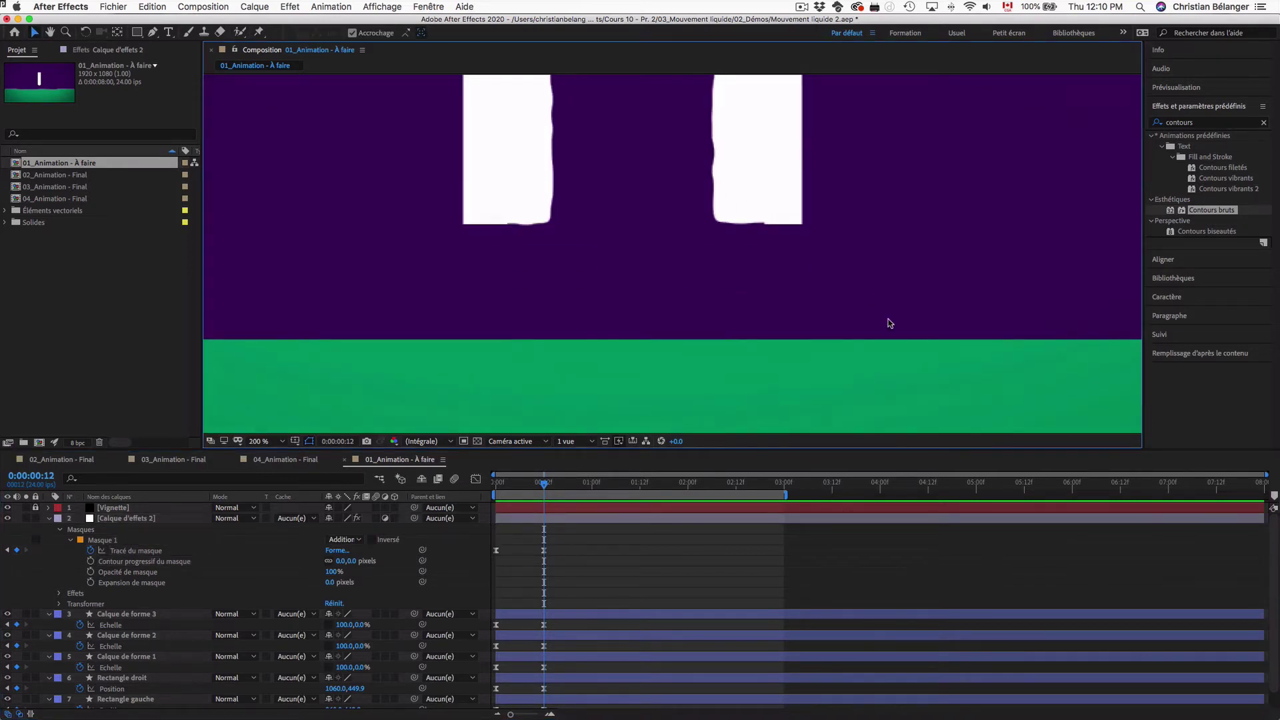
click(763, 224)
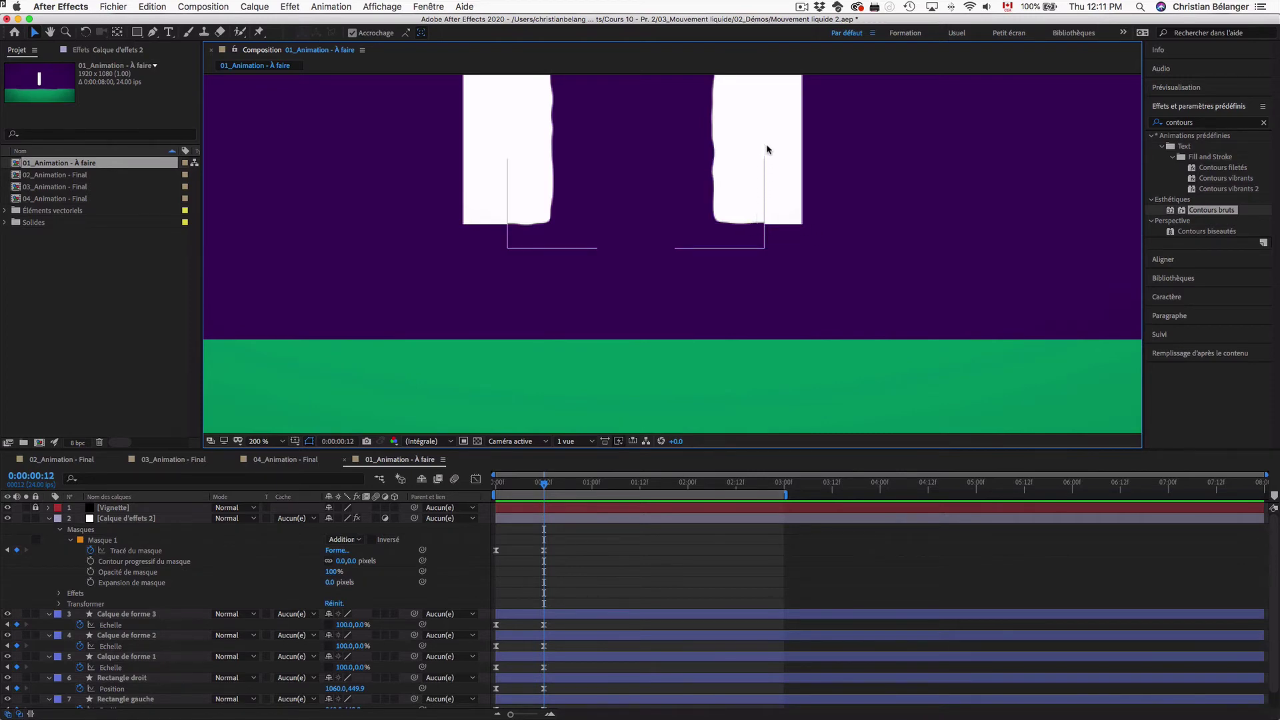
click(766, 224)
key(h)
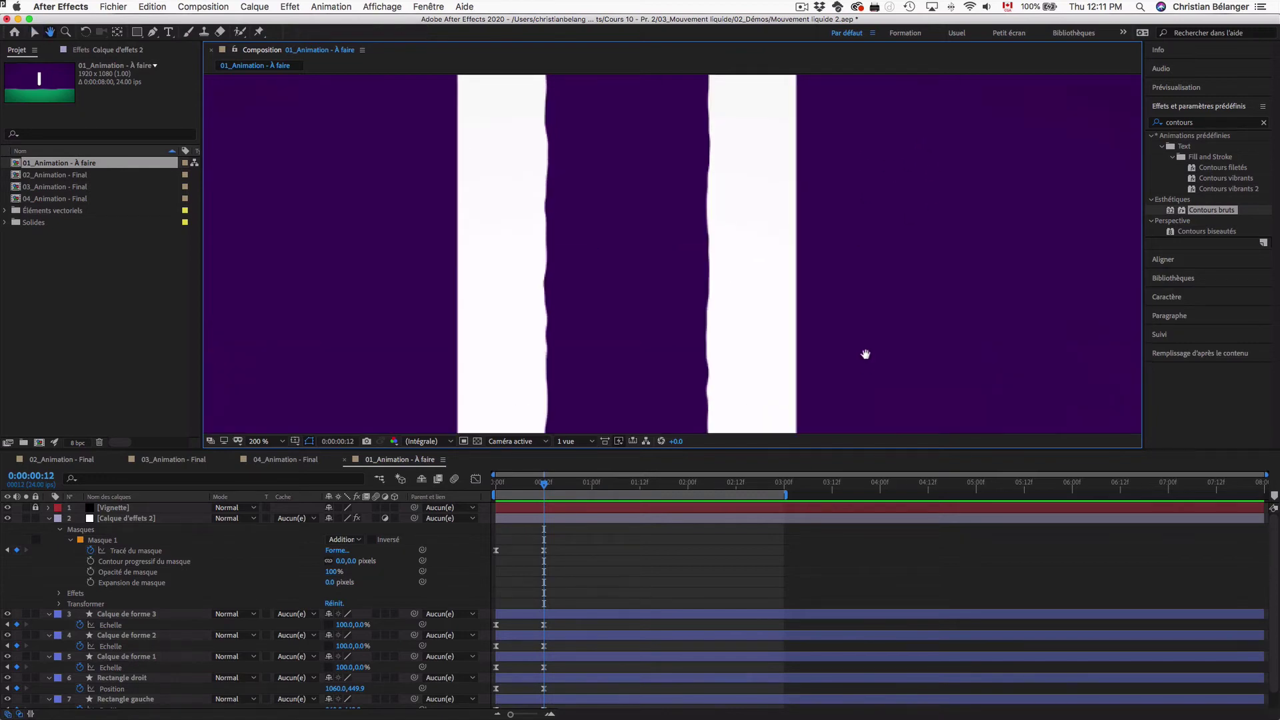
drag(868, 157, 860, 314)
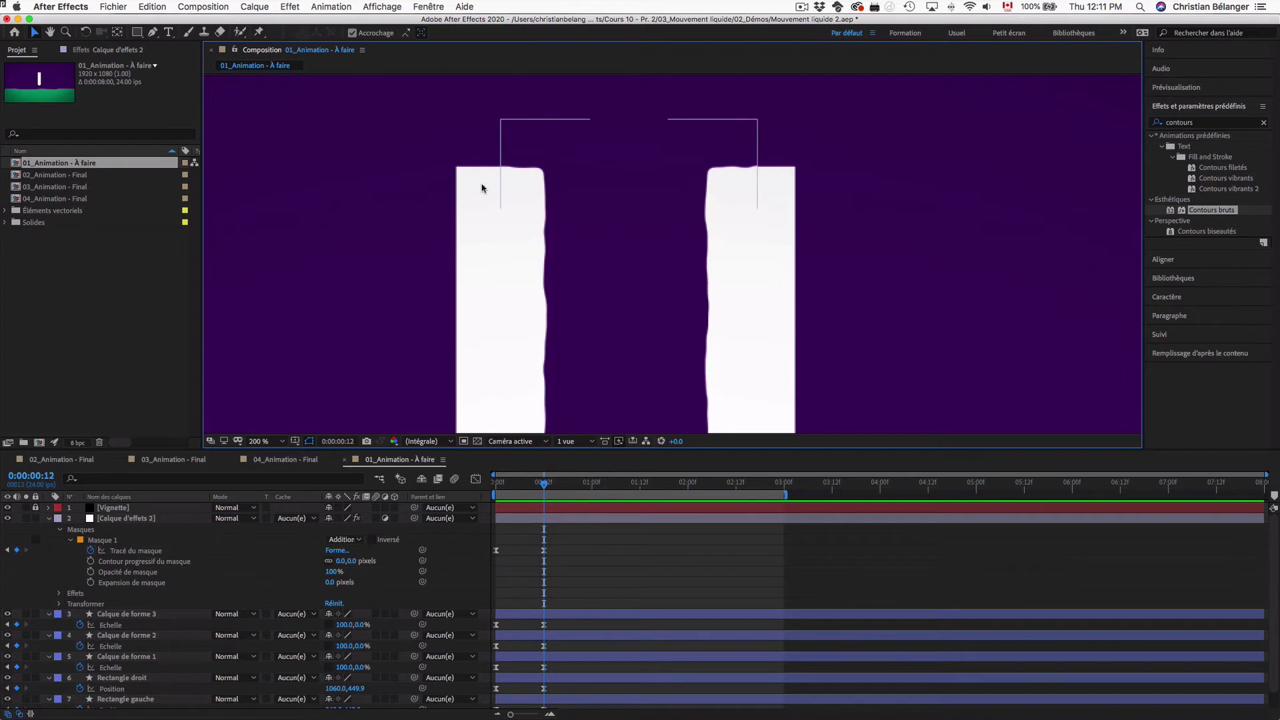
- Check the bar's upper and lower ends at 0:00:00:00, and compare the lower end at 0:00:00:12
drag(544, 484, 470, 487)
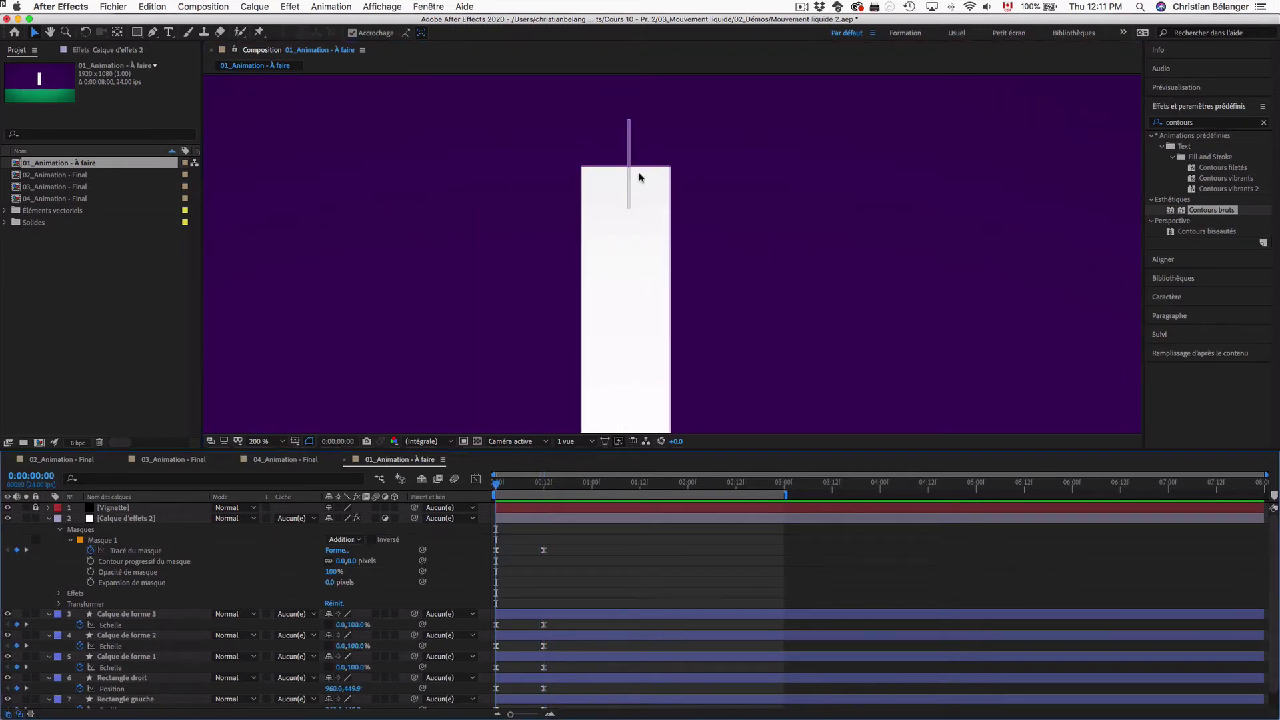
key(space)
drag(803, 318, 831, 70)
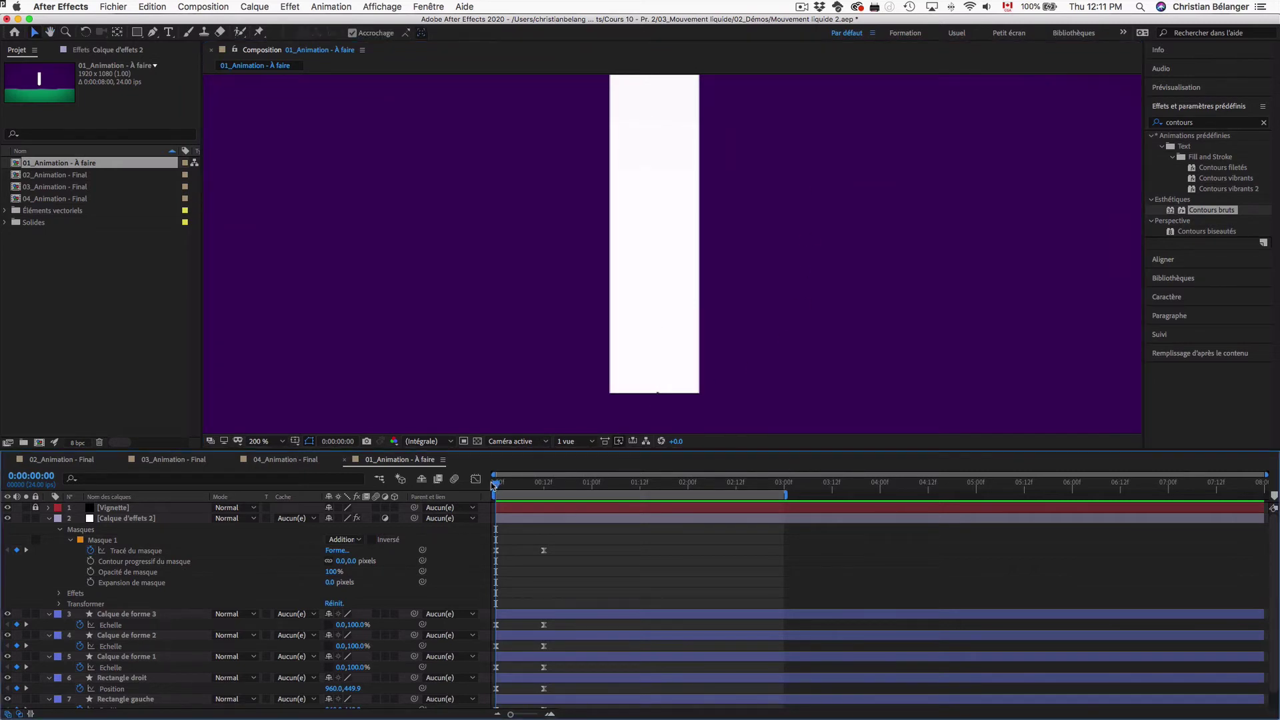
drag(491, 482, 545, 488)
- Set Contour progressif du masque of Masque 1 on Calque d'effets 2 to 10 pixels
click(132, 562)
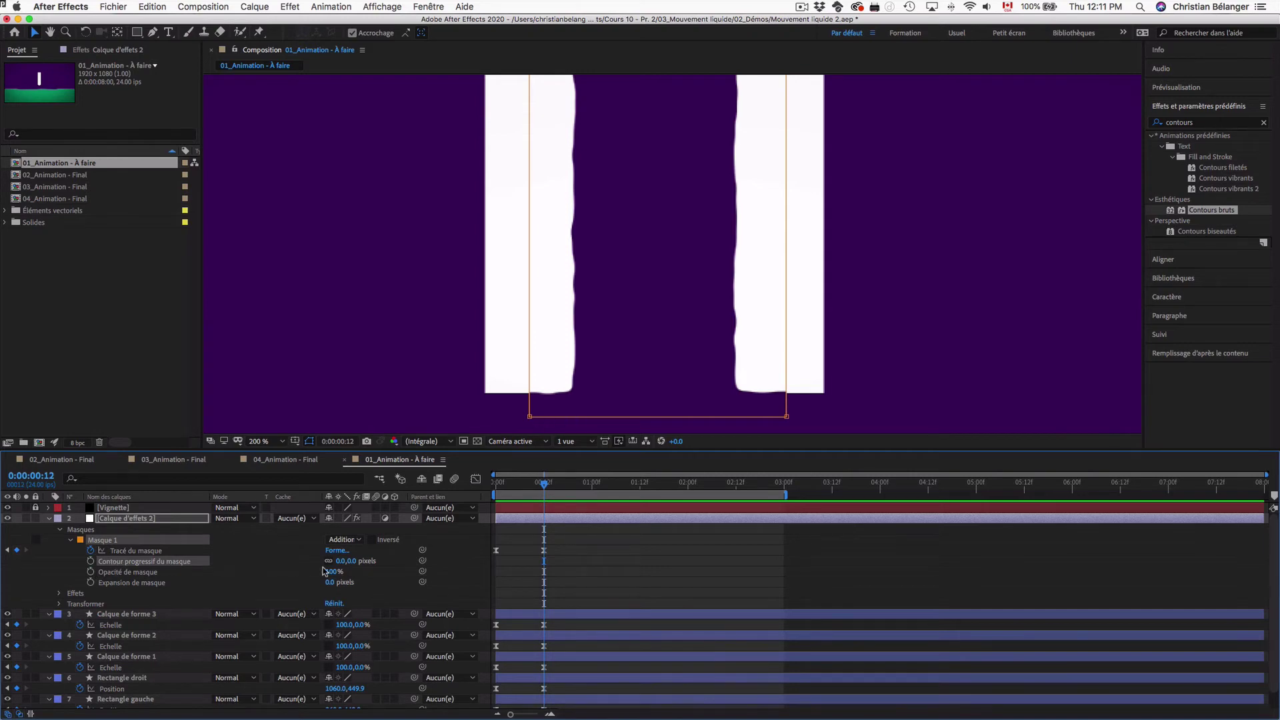
click(350, 561)
text(10)
key(Return)
click(399, 401)
click(397, 402)
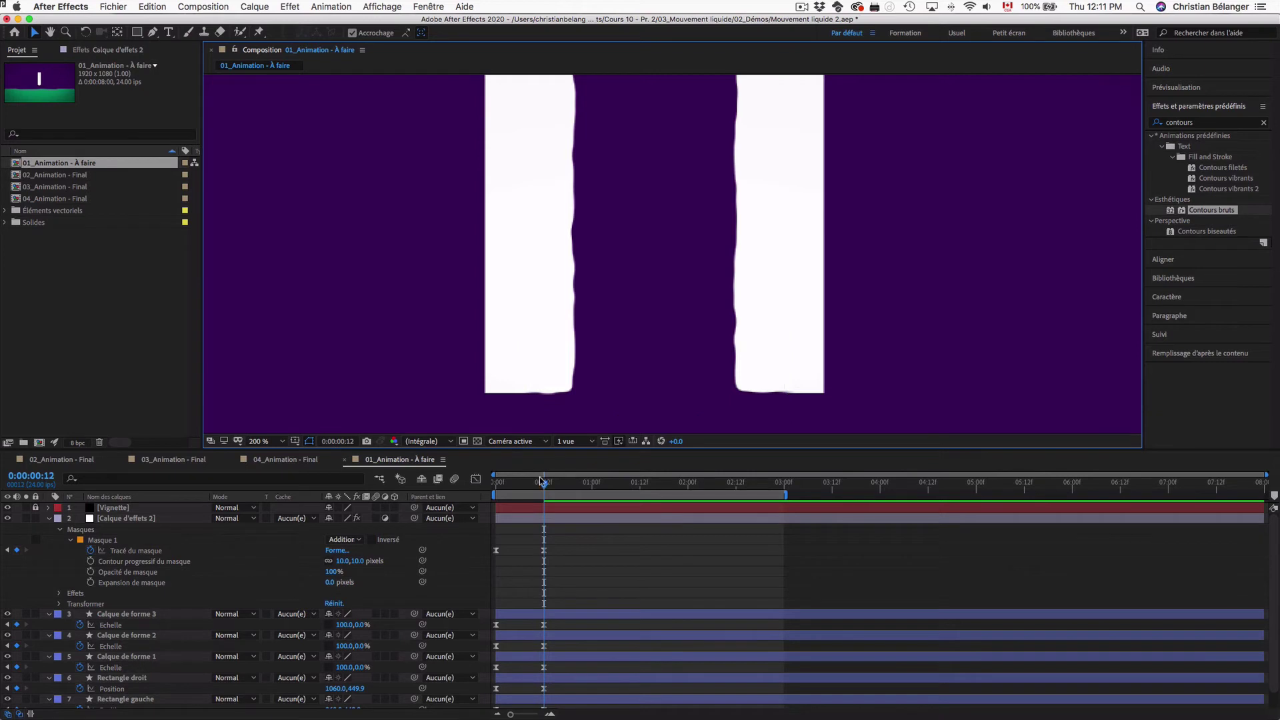
- Examine the feathered mask's effect on the bar ends and the connecting rectangles between 0:00:00:00 and 0:00:00:12
drag(540, 483, 484, 489)
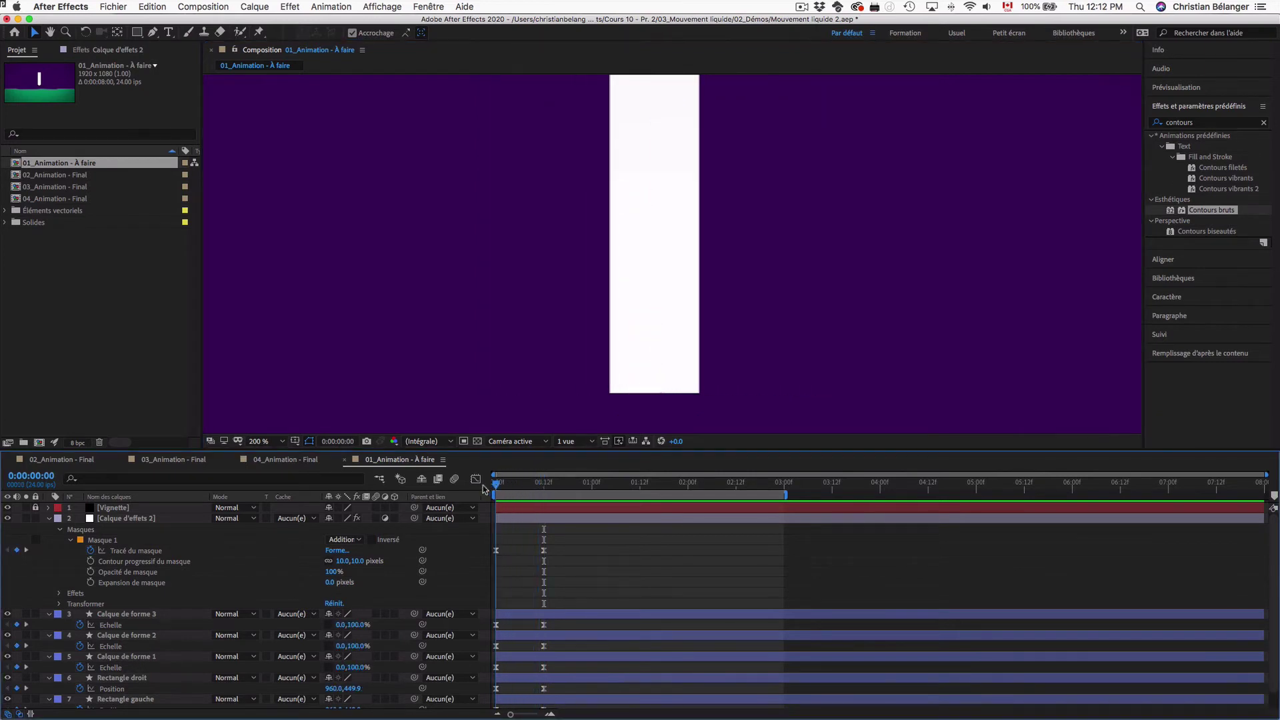
key(space)
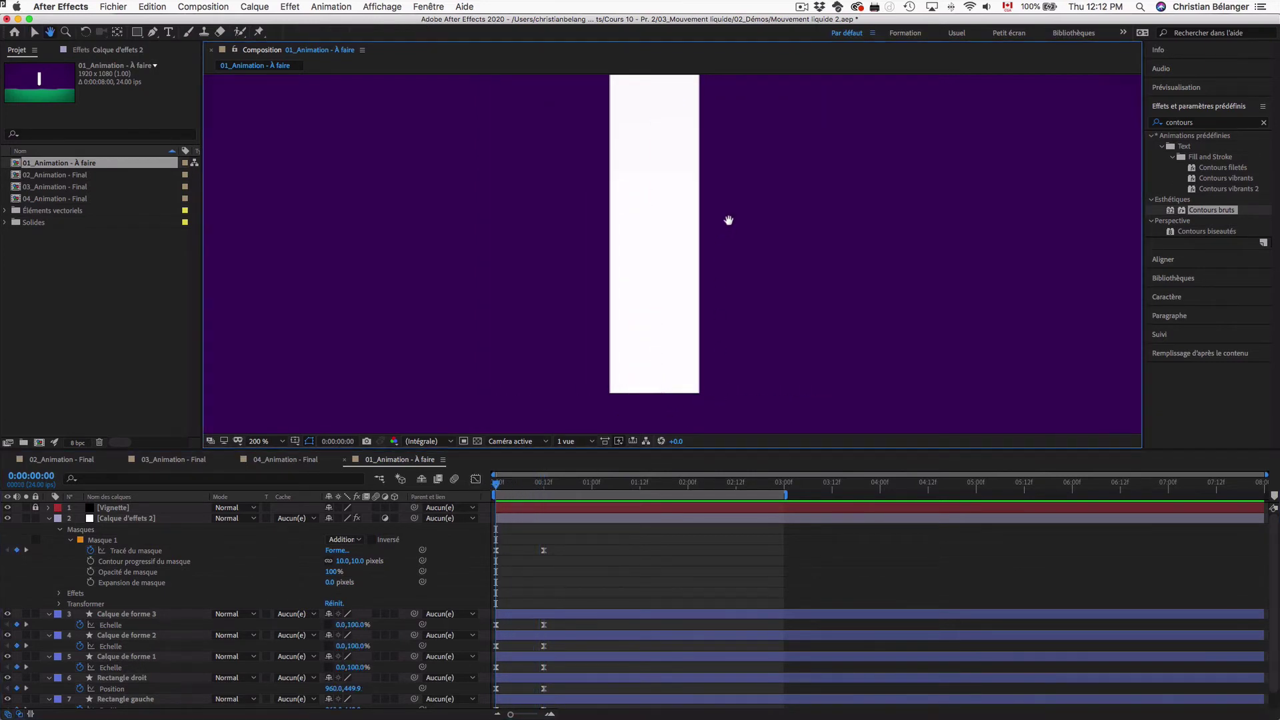
drag(727, 221, 730, 374)
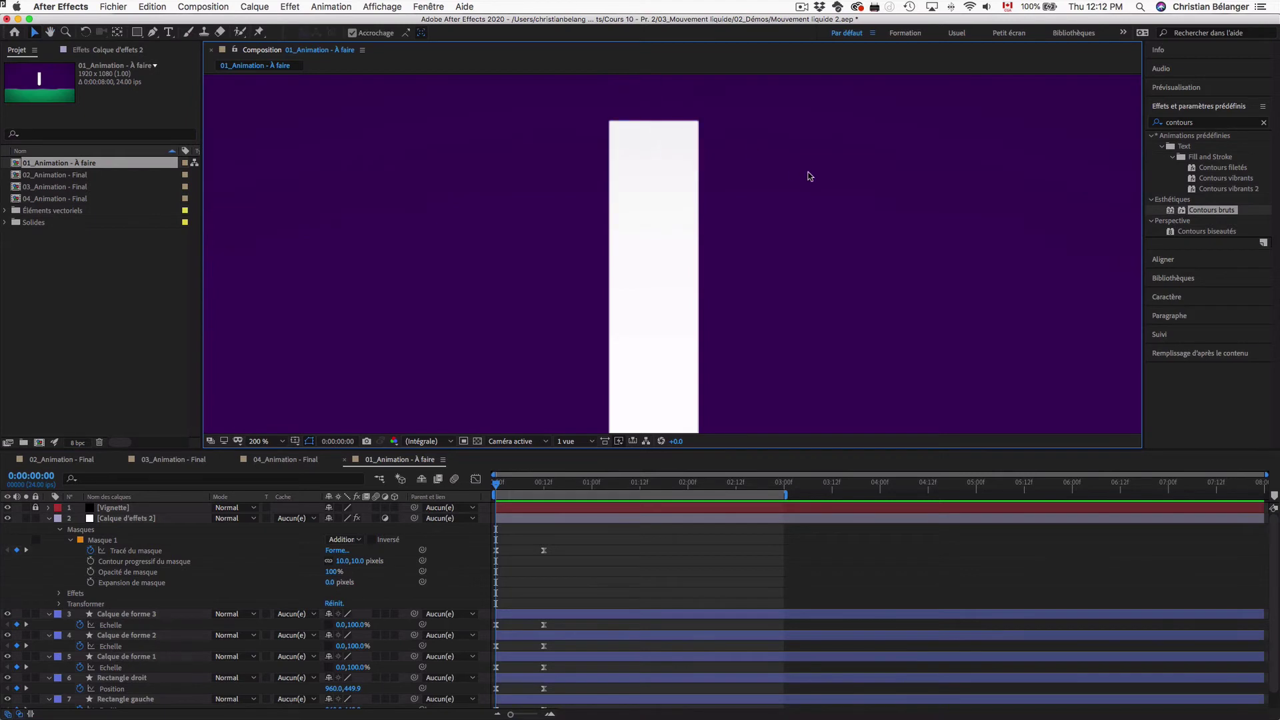
drag(496, 488, 524, 490)
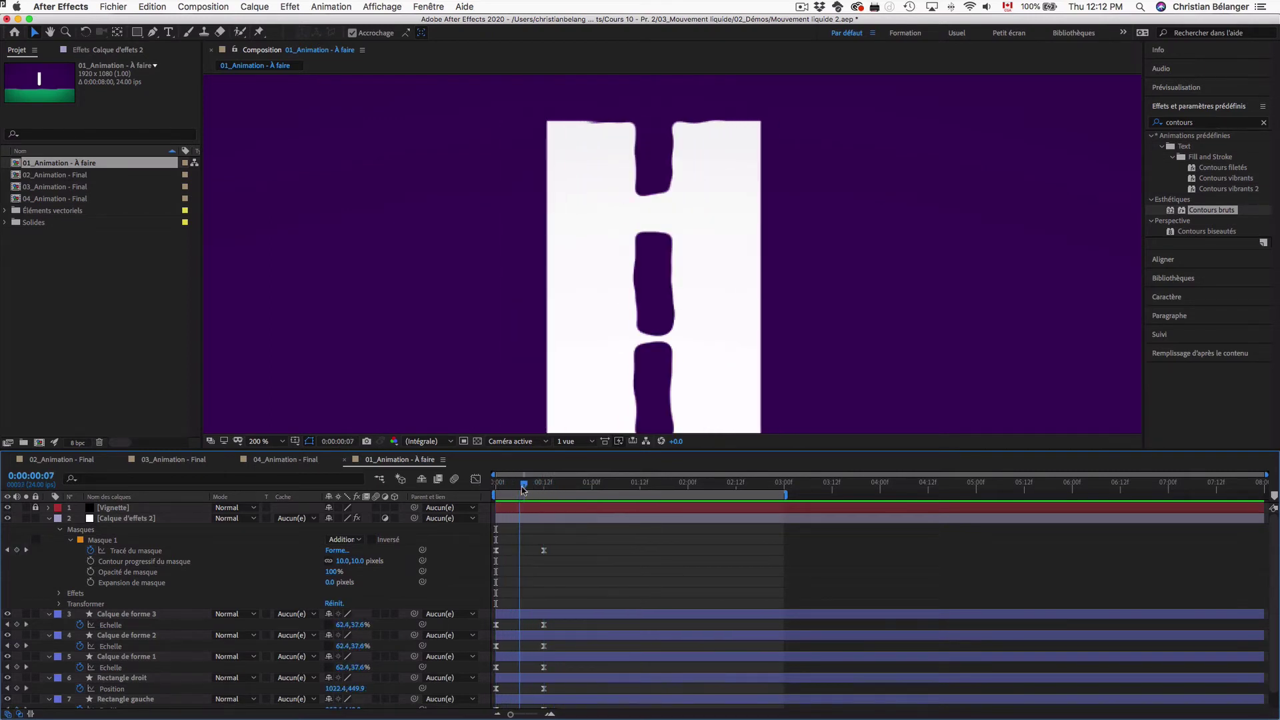
key(comma)
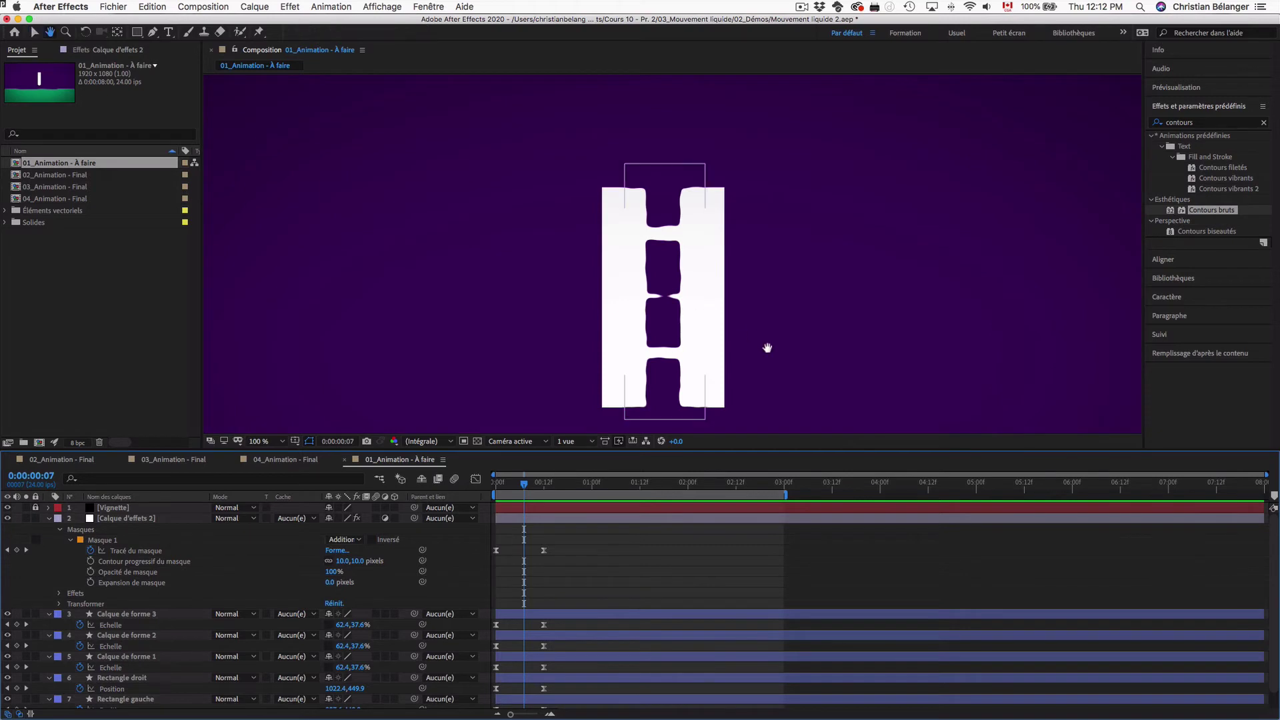
scroll(765, 348, down, 2)
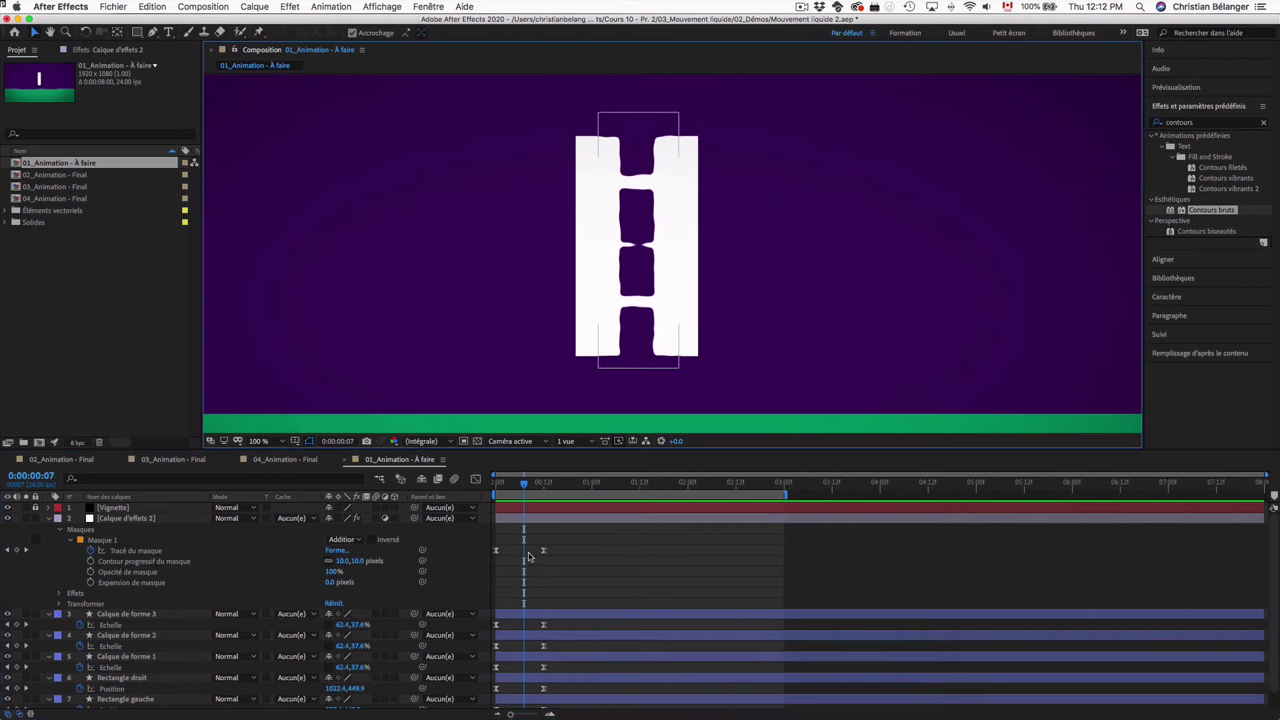
mouse_move(524, 489)
mouse_down()
mouse_move(478, 488)
mouse_move(544, 489)
mouse_move(527, 488)
mouse_up()
key(space)
key(space)
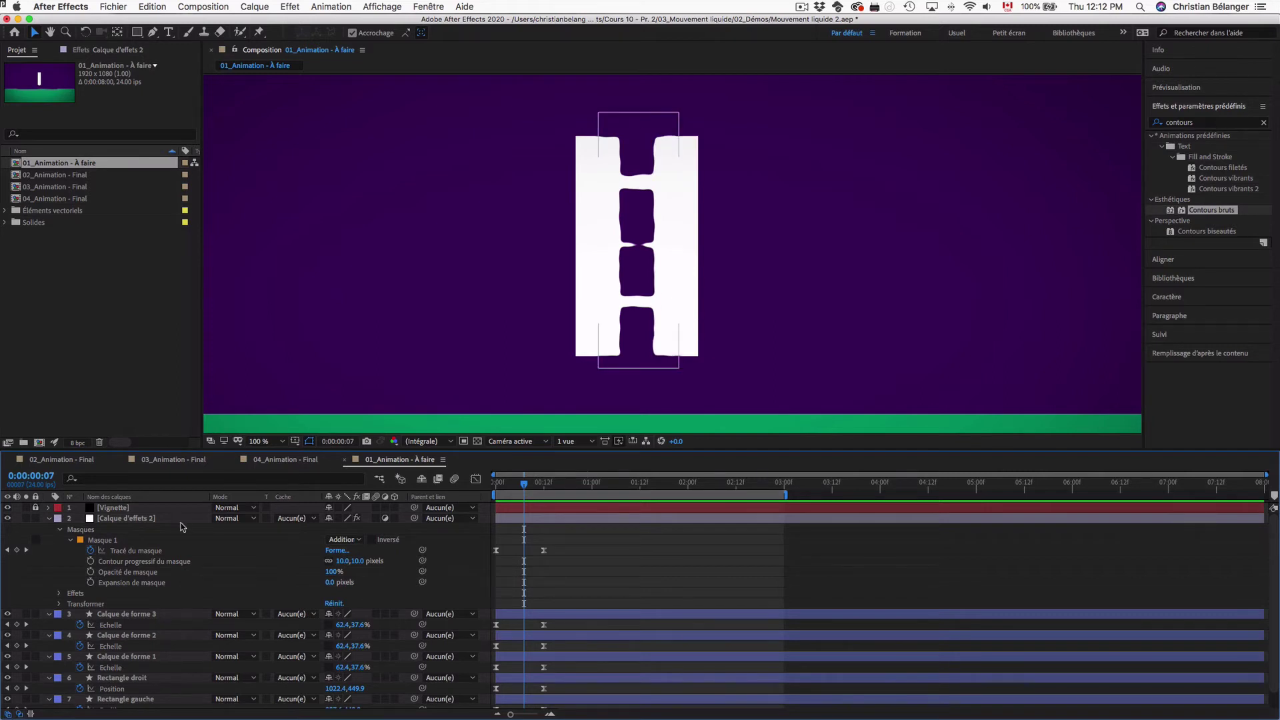
- Collapse the Masques group of Calque d'effets 2 and reveal its Contours bruts settings
click(59, 530)
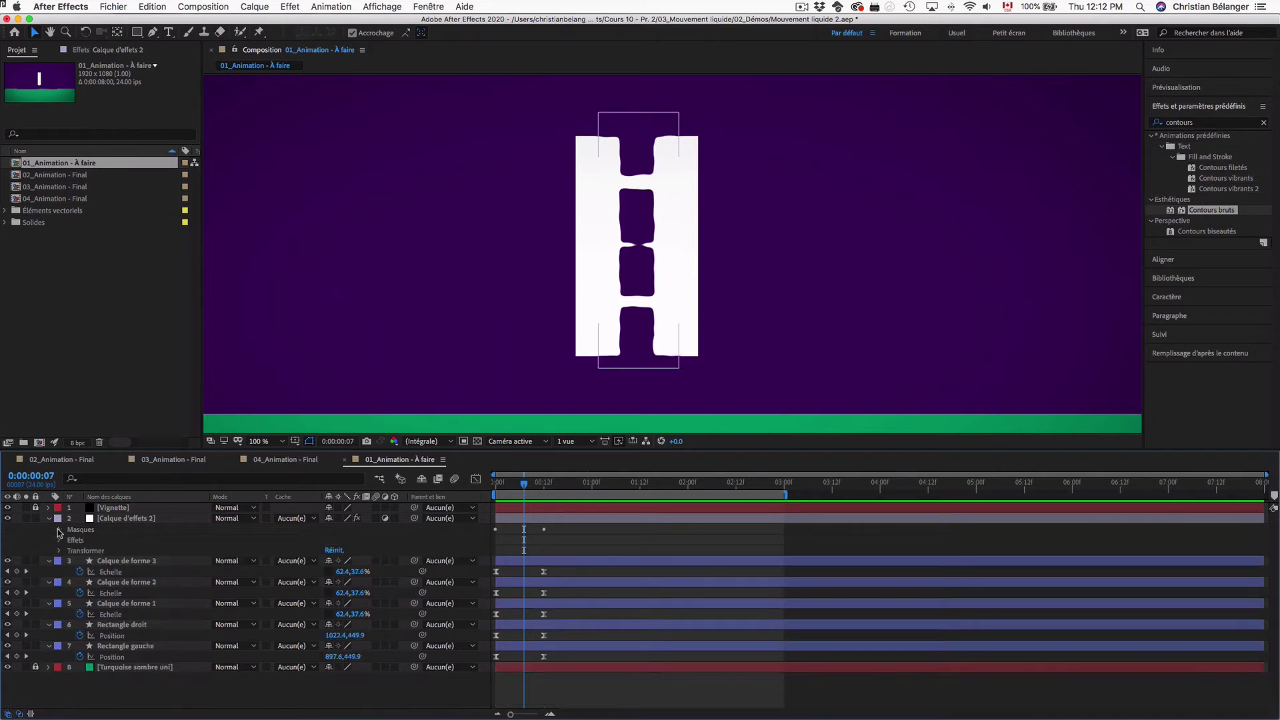
click(59, 540)
click(70, 551)
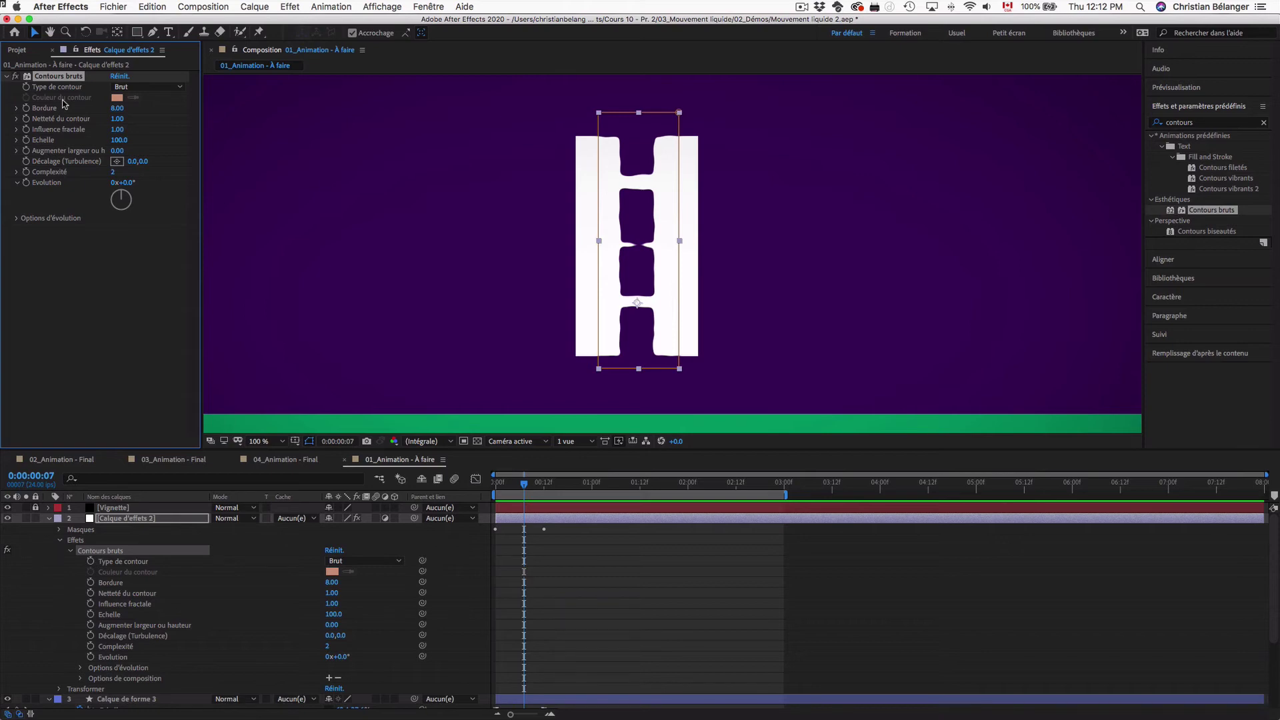
- Try a Contours bruts Echelle of 10 and inspect the resulting edges up close at the upper end
click(120, 141)
text(10)
key(Return)
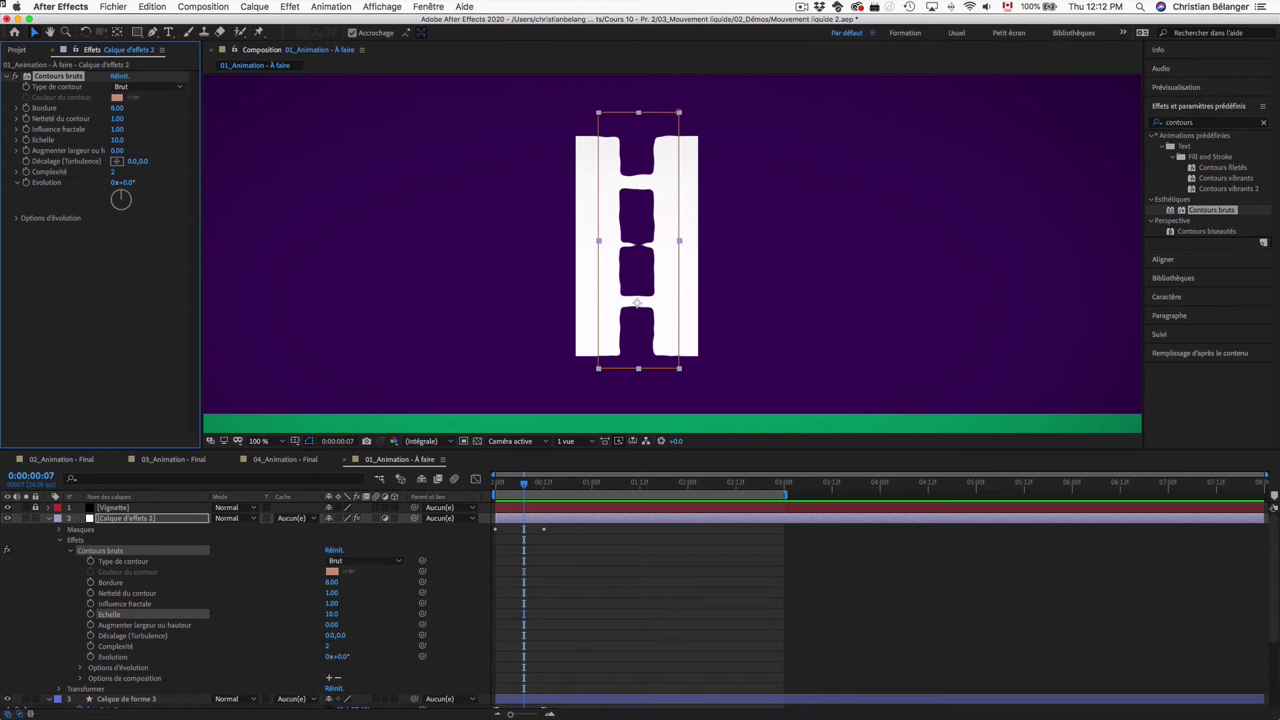
key(period)
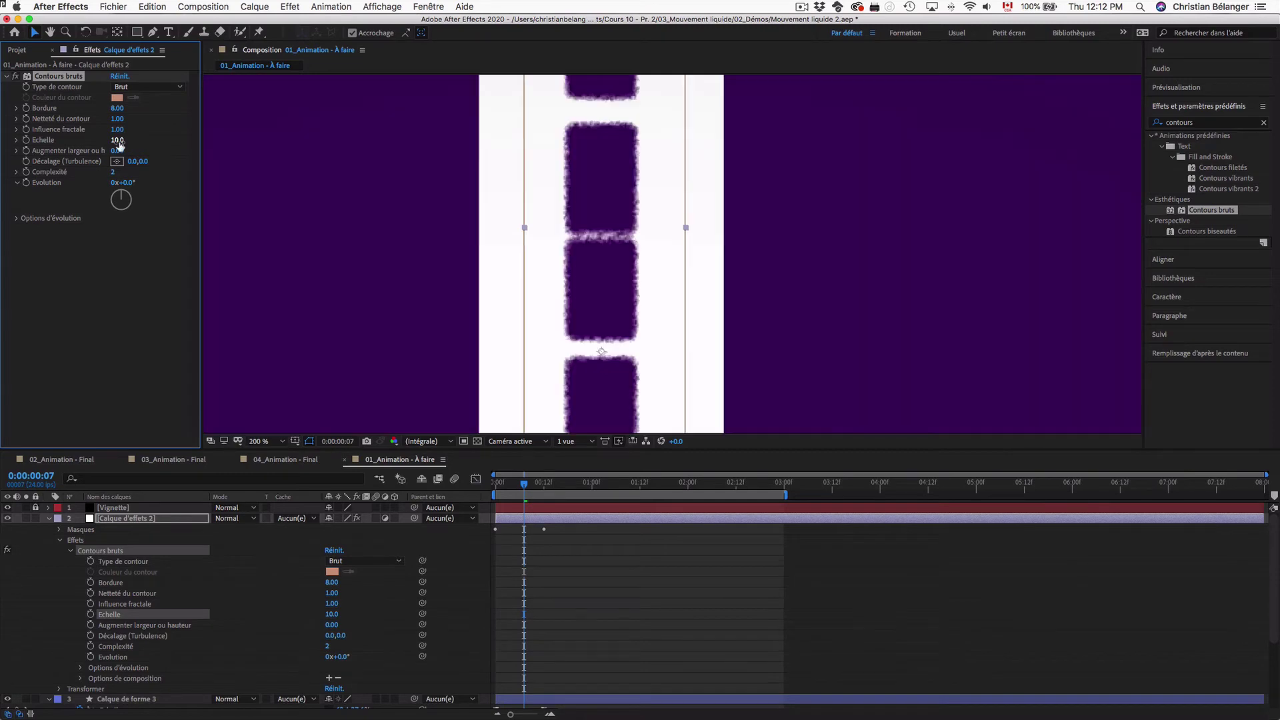
key(h)
drag(746, 216, 747, 354)
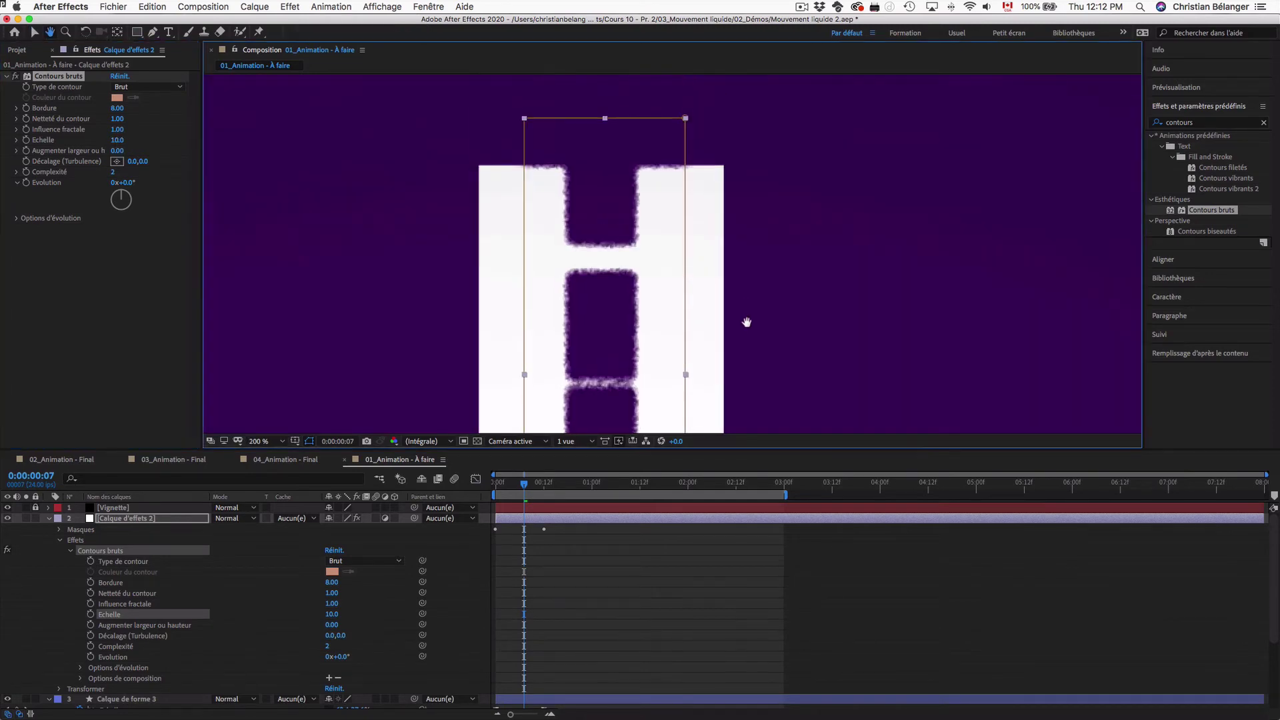
key(v)
- Set the Contours bruts Echelle to 275 for smoother edges and check it at 0:00:00:08
drag(118, 142, 162, 142)
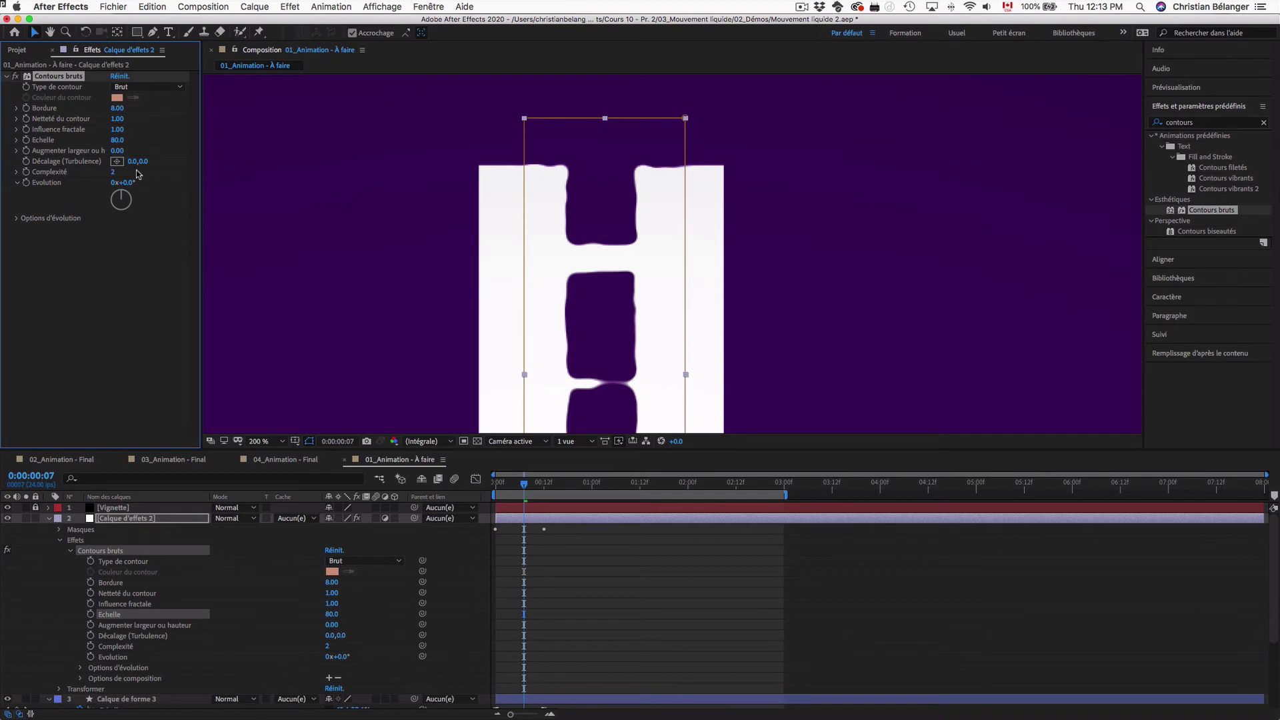
click(117, 140)
text(275)
key(Return)
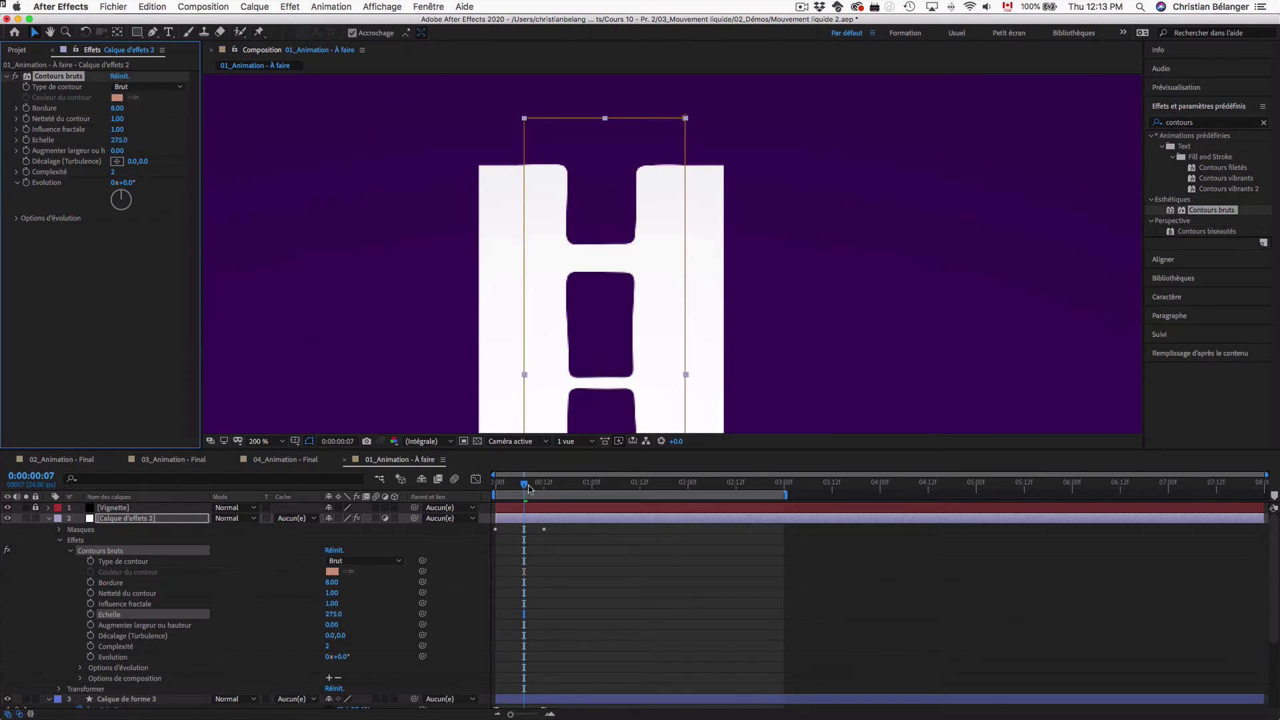
mouse_move(525, 487)
mouse_down()
mouse_move(544, 491)
mouse_move(483, 489)
mouse_move(528, 487)
mouse_up()
key(comma)
- Try a Contours bruts Echelle of 100 for comparison and undo that change
click(119, 140)
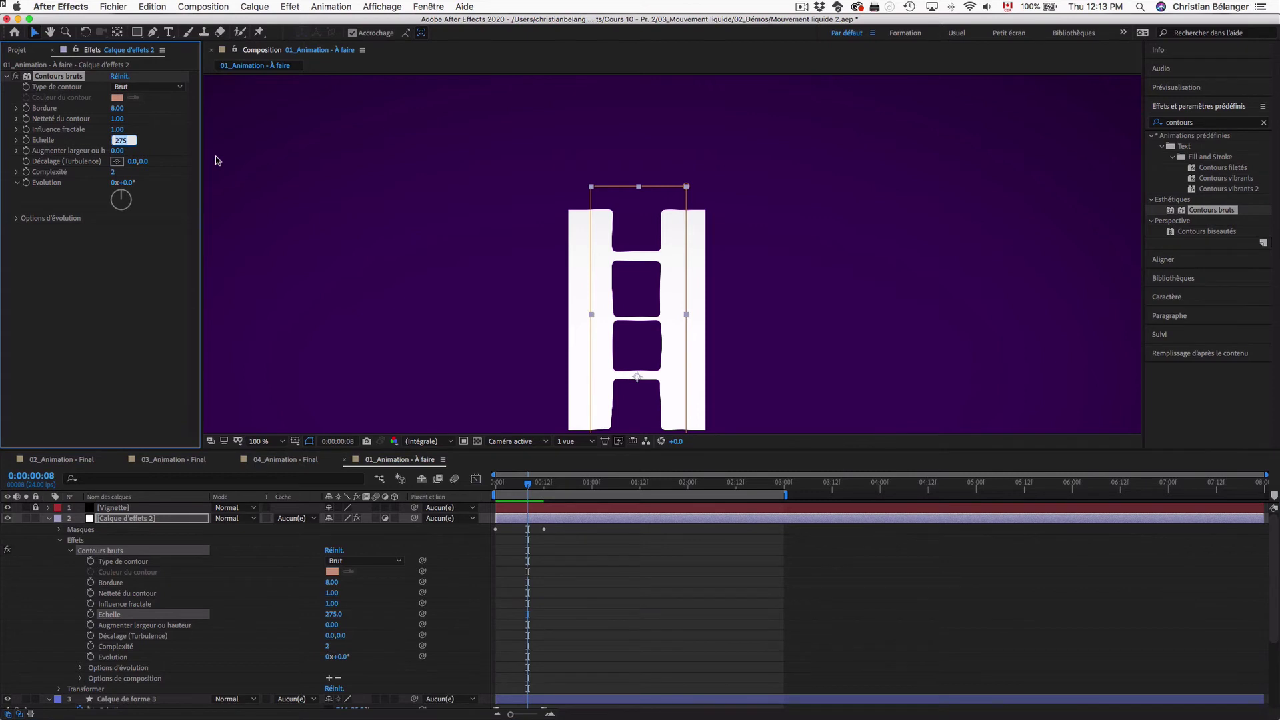
text(100)
key(Return)
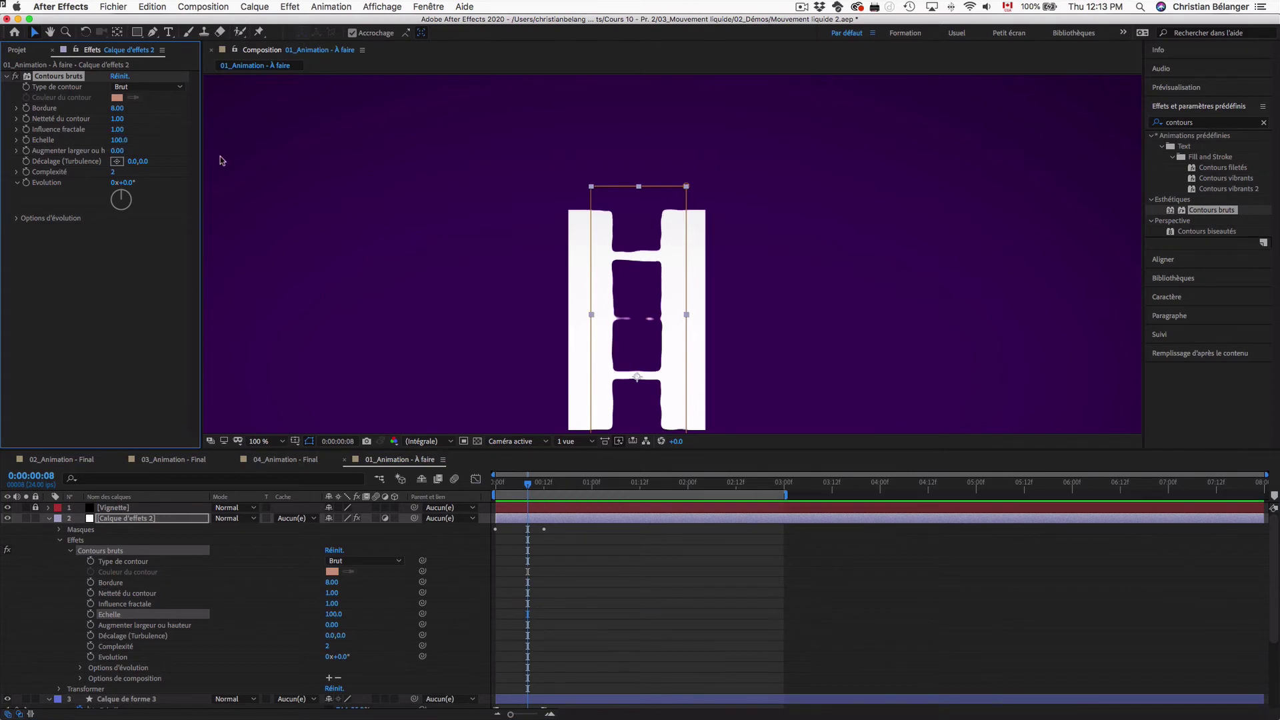
key(super+z)
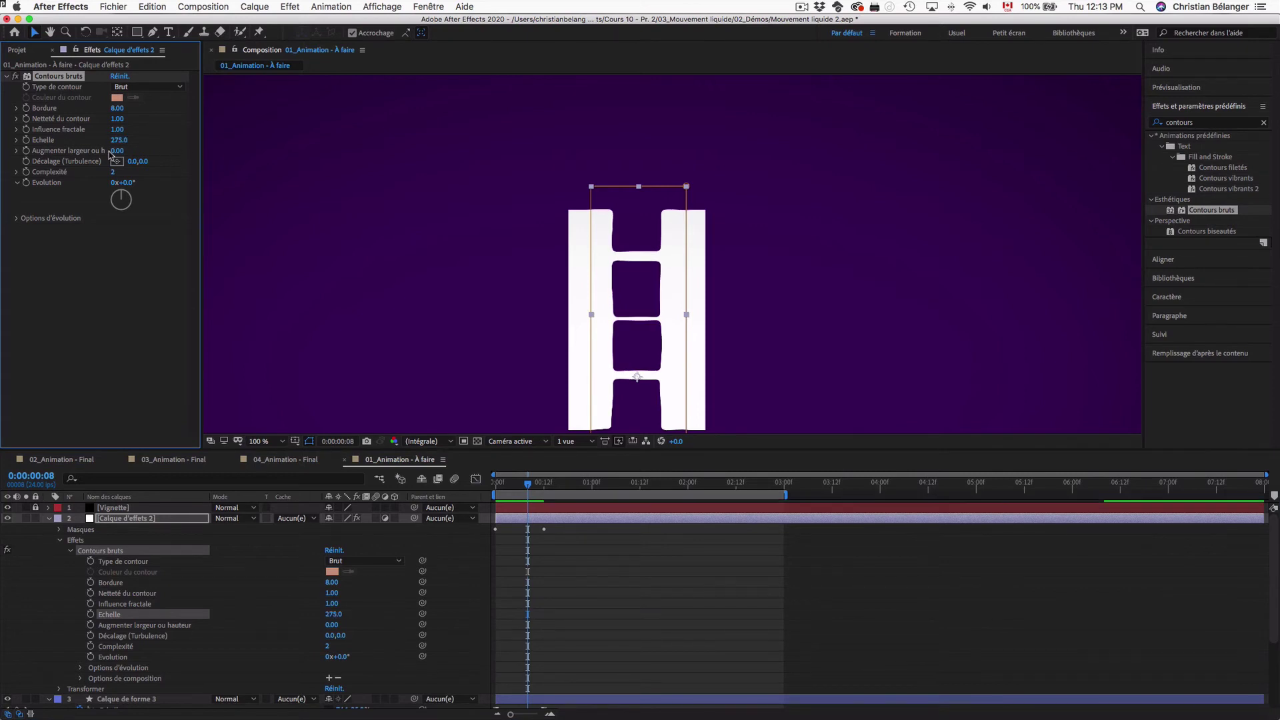
- Scrub the separation animation between 0:00:00:00 and 0:00:00:09 to review the smoother liquid edges
drag(528, 485, 512, 486)
click(465, 340)
key(space)
drag(699, 339, 694, 246)
mouse_move(513, 487)
mouse_down()
mouse_move(548, 488)
mouse_move(532, 488)
mouse_up()
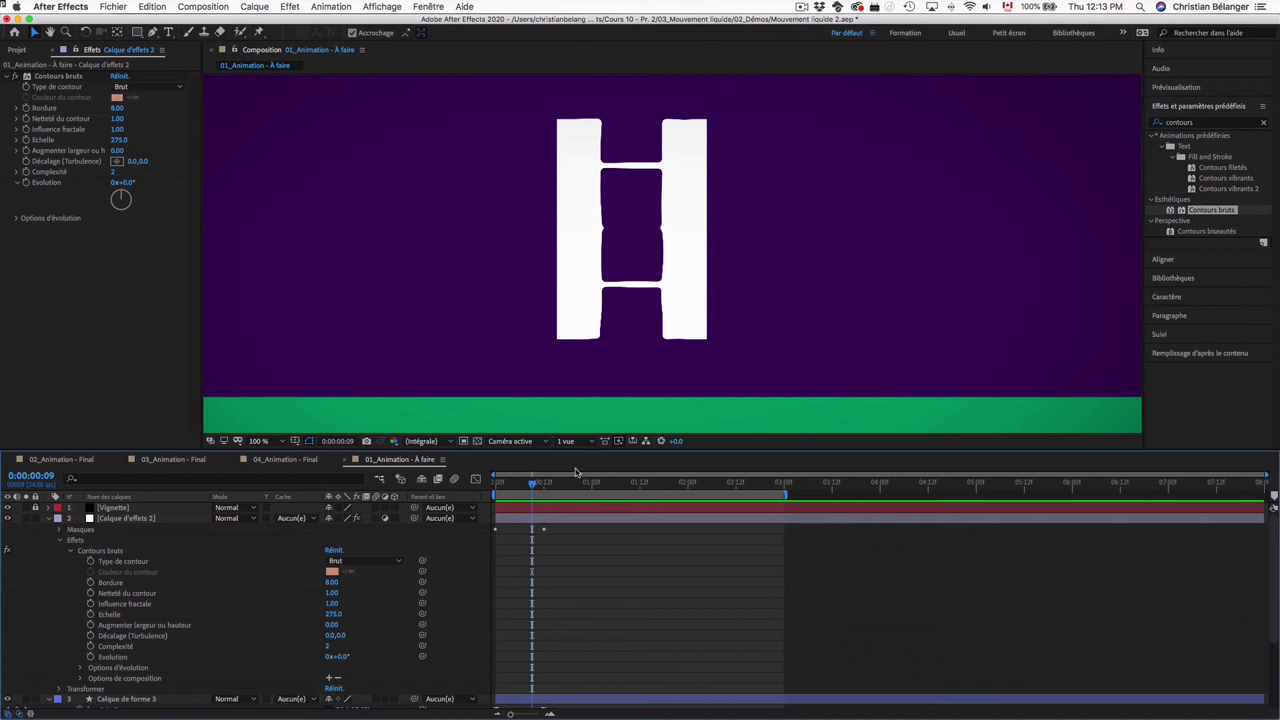
drag(532, 487, 462, 483)
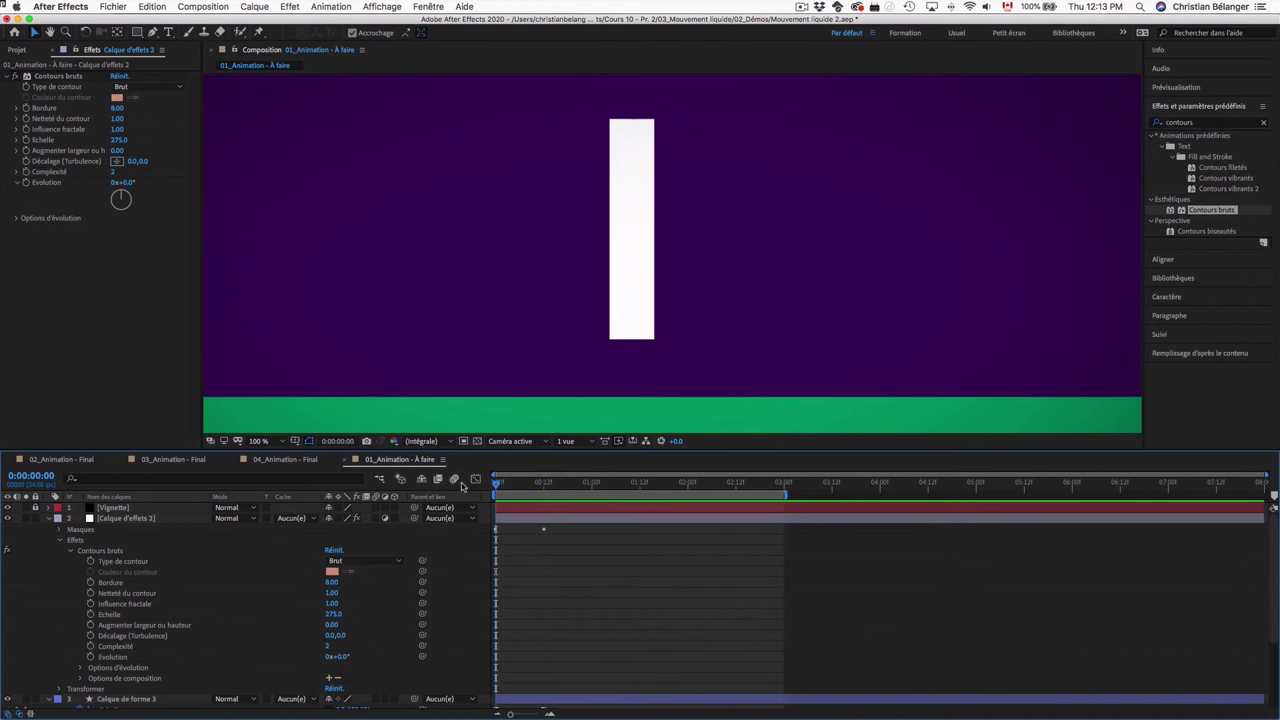
- Open the 02_Animation - Final composition and play it to study how the rough edges are removed after the separation
click(20, 51)
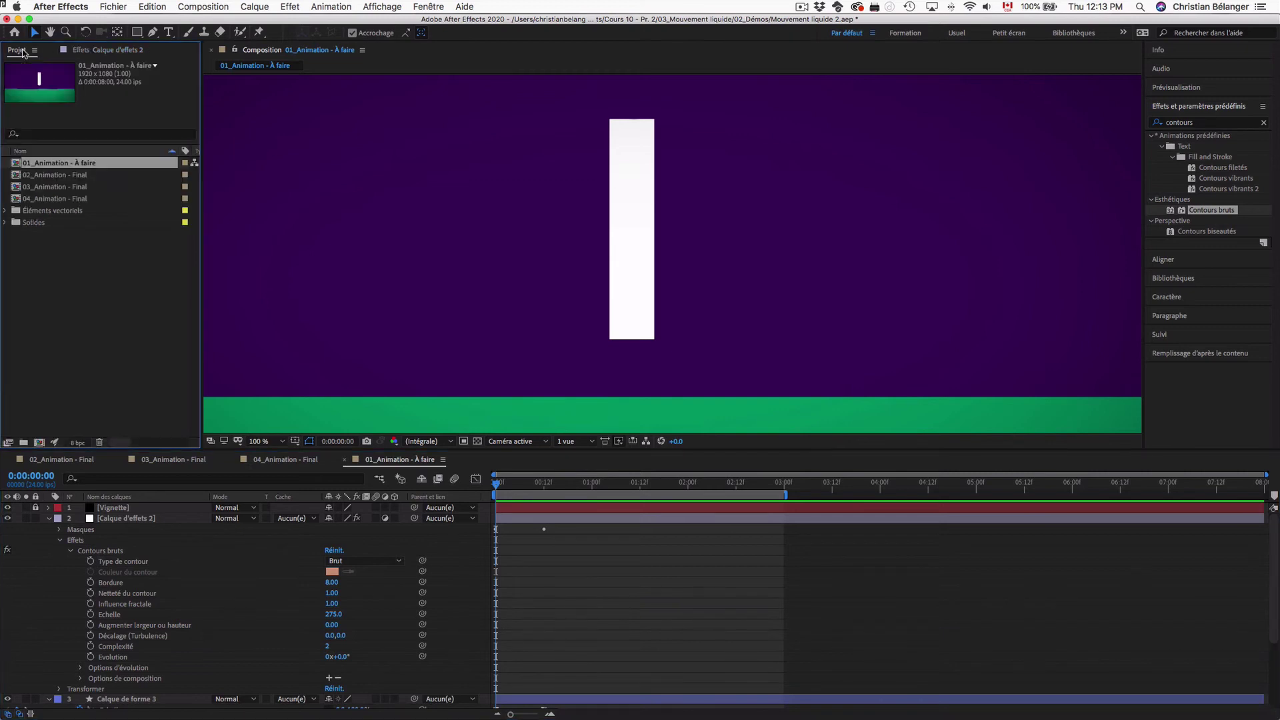
double_click(60, 176)
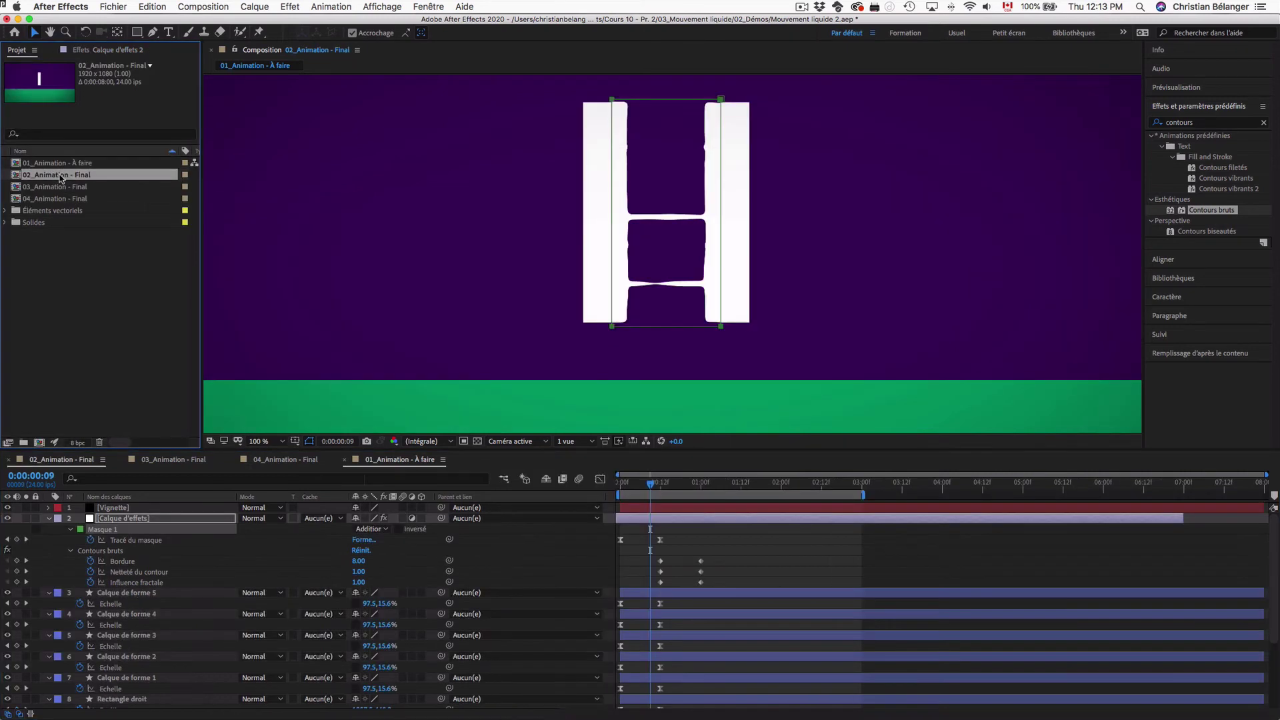
click(708, 539)
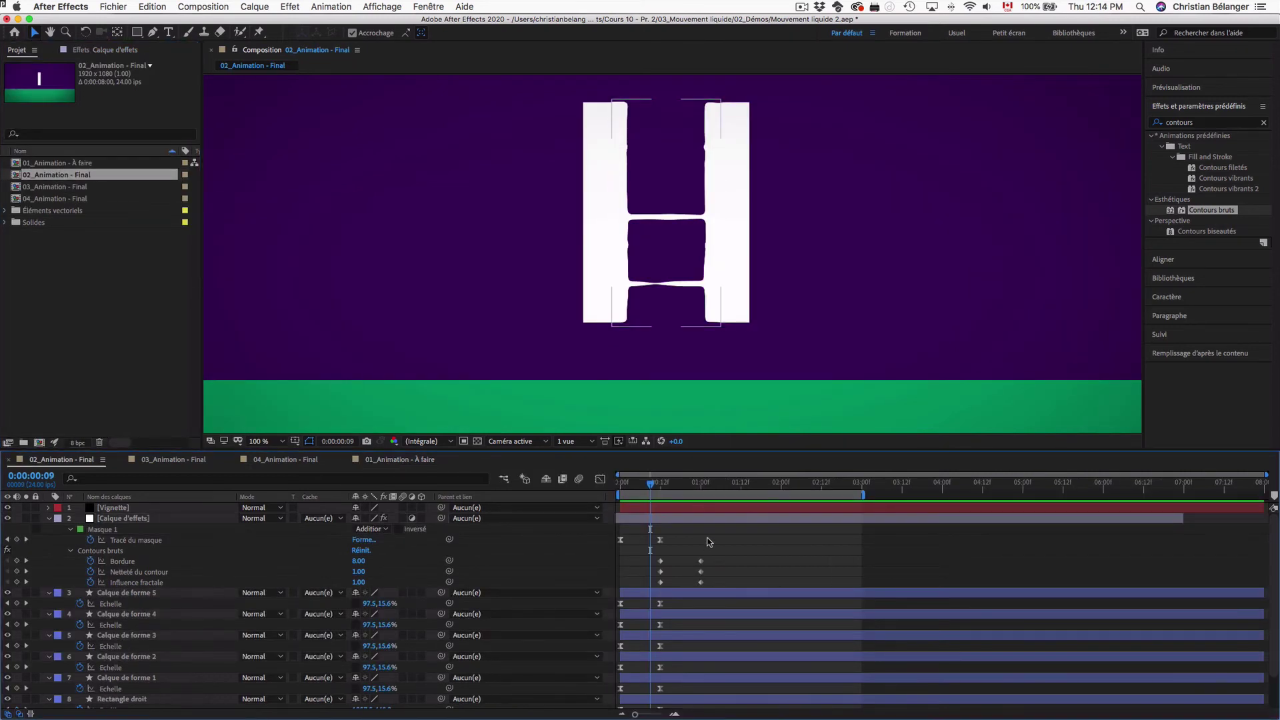
mouse_move(645, 487)
mouse_down()
mouse_move(624, 483)
mouse_move(661, 487)
mouse_up()
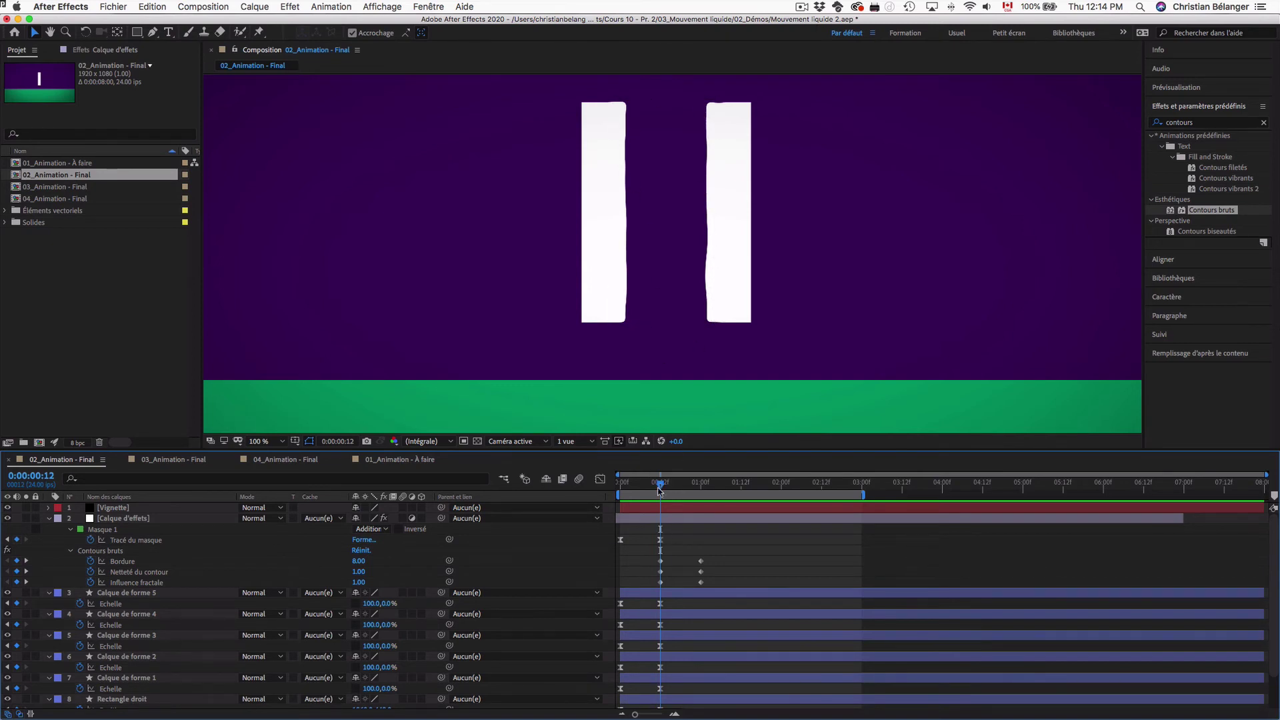
drag(661, 486, 600, 488)
key(period)
key(comma)
key(space)
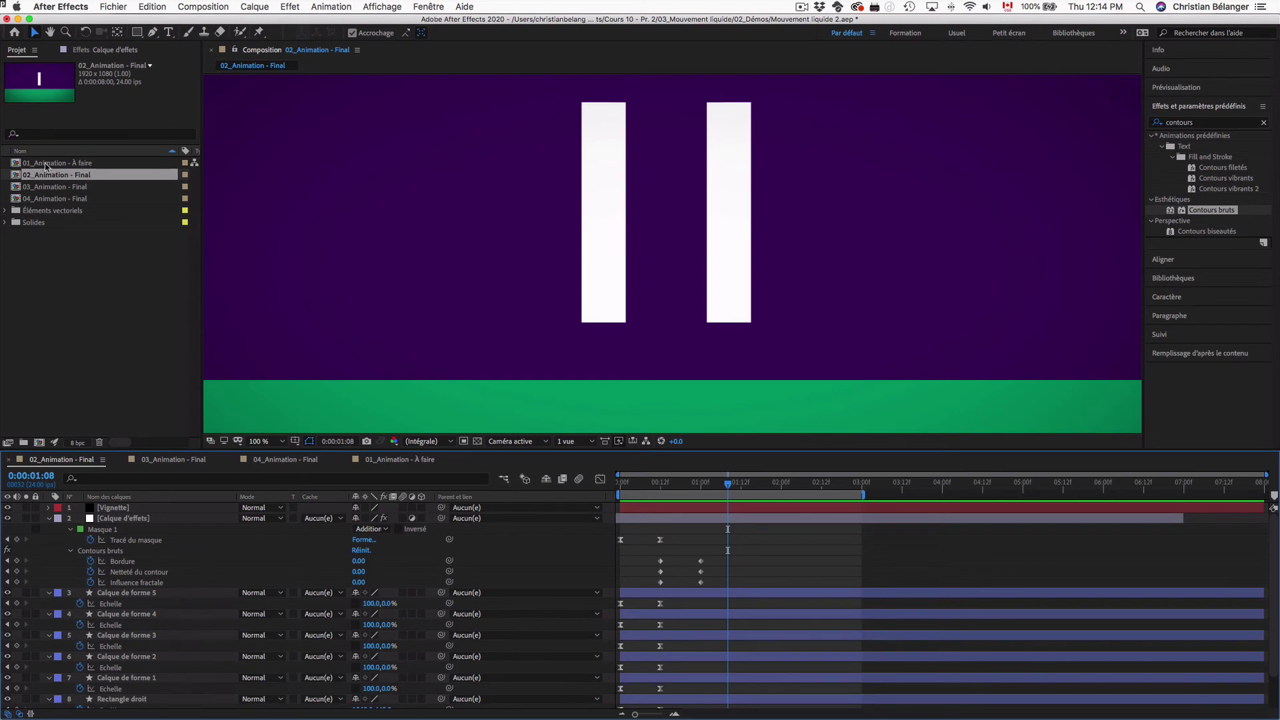
- In 01_Animation - À faire, add an Opacité de l'effet keyframe for Contours bruts on Calque d'effets 2 at 0:00:00:12
double_click(46, 166)
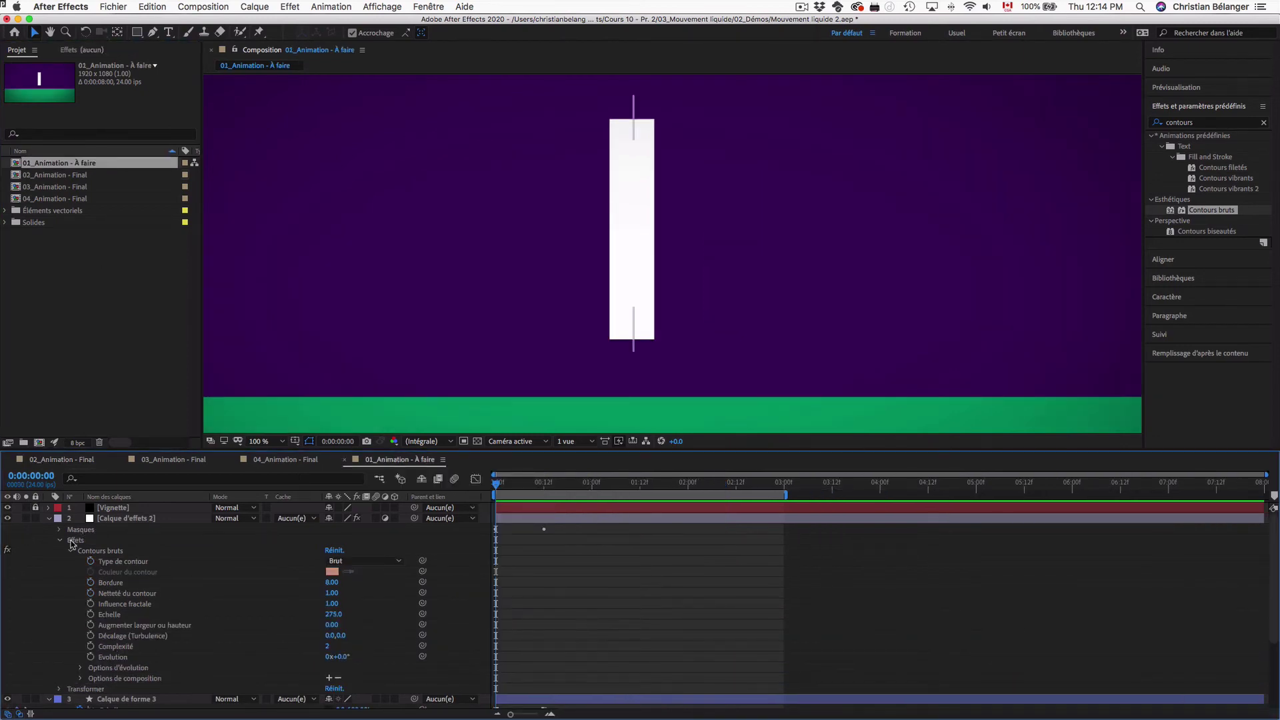
drag(503, 483, 548, 487)
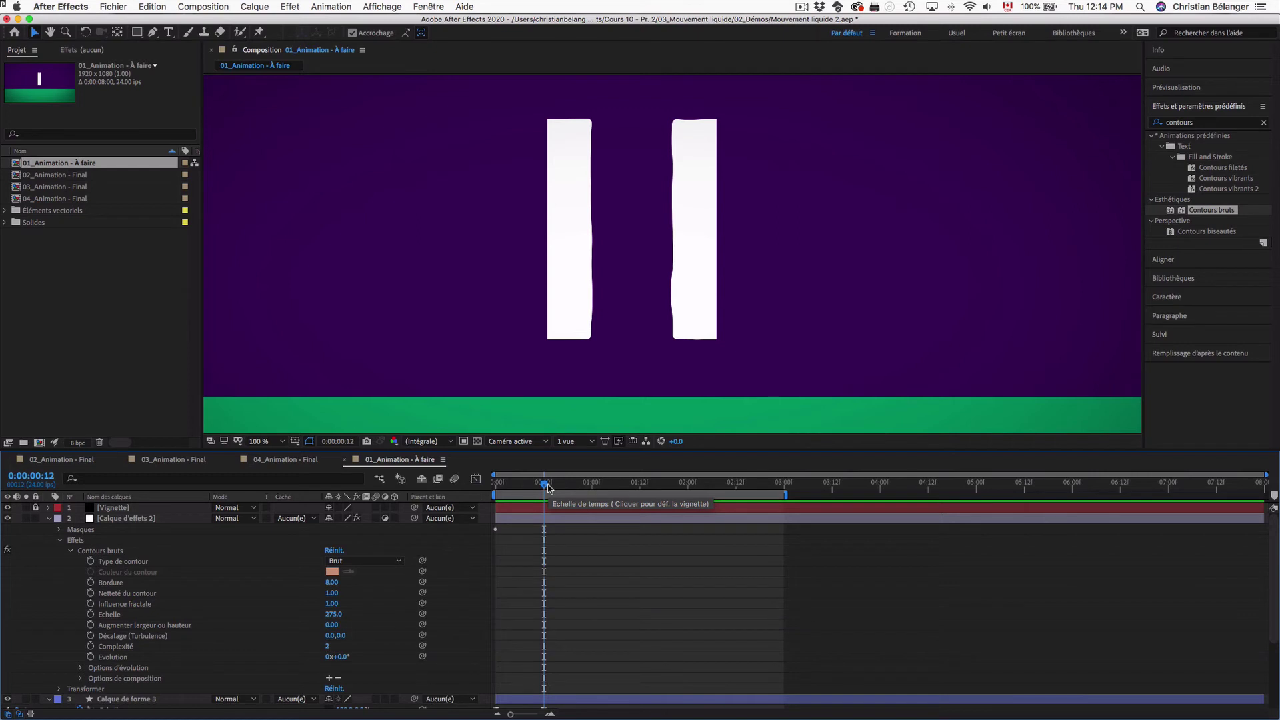
click(92, 551)
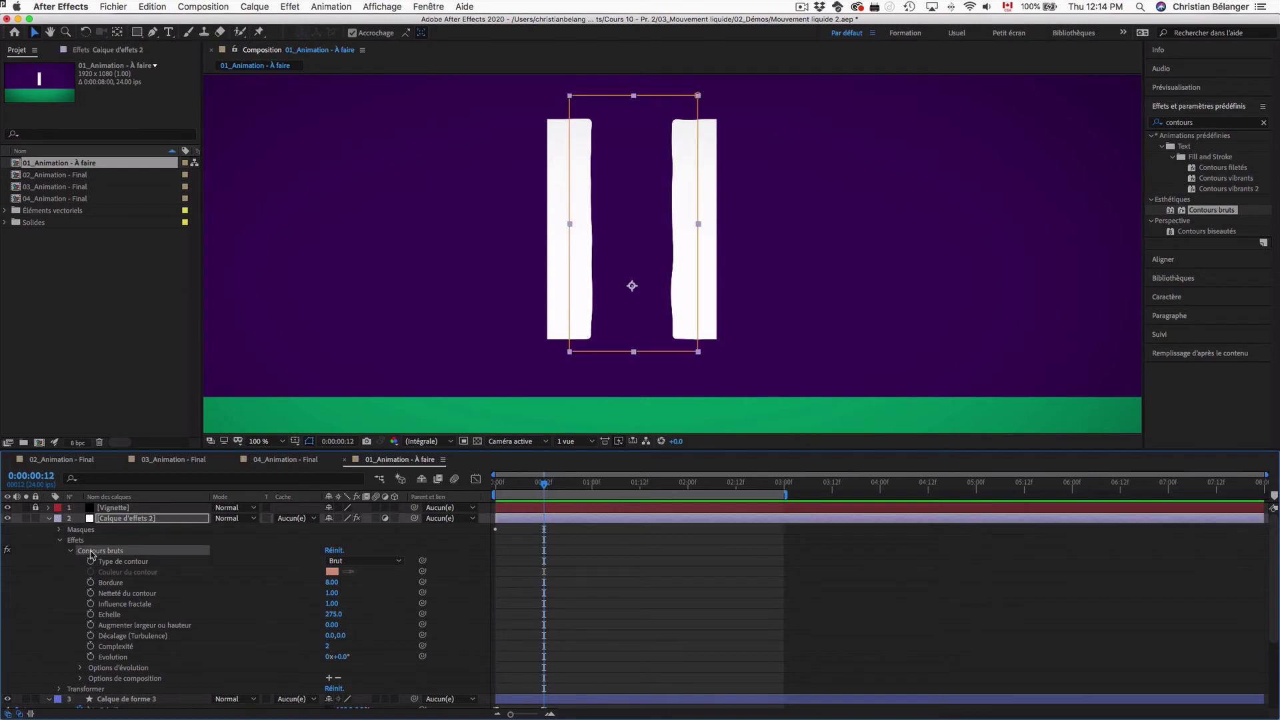
click(143, 680)
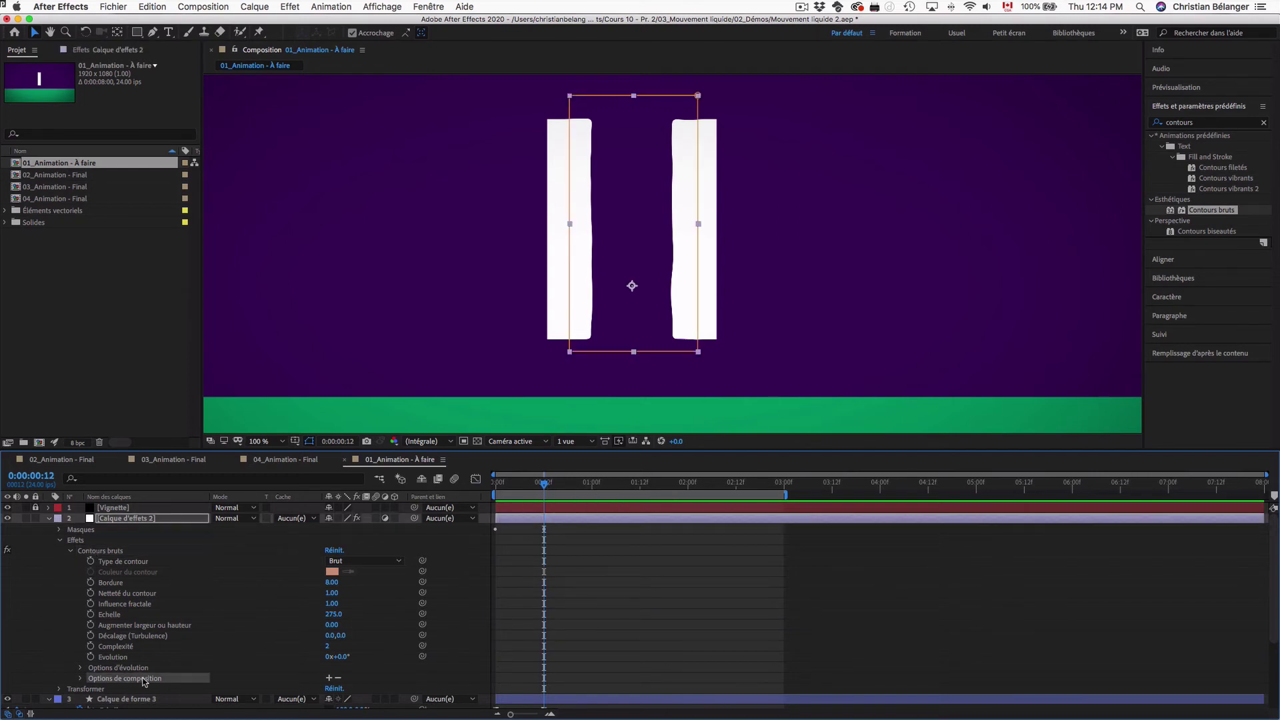
click(81, 680)
scroll(107, 633, down, 5)
click(136, 577)
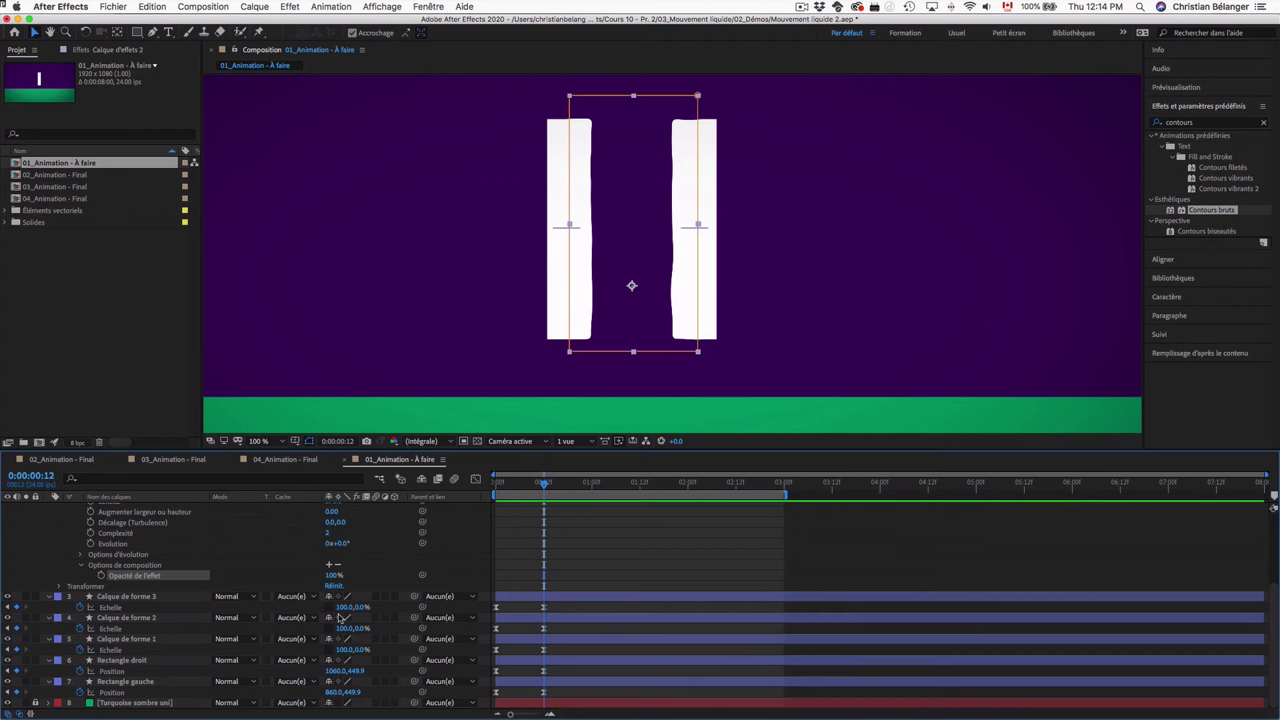
click(102, 577)
- At 0:00:01:00, set the Contours bruts Opacité de l'effet to 0%
drag(543, 484, 592, 485)
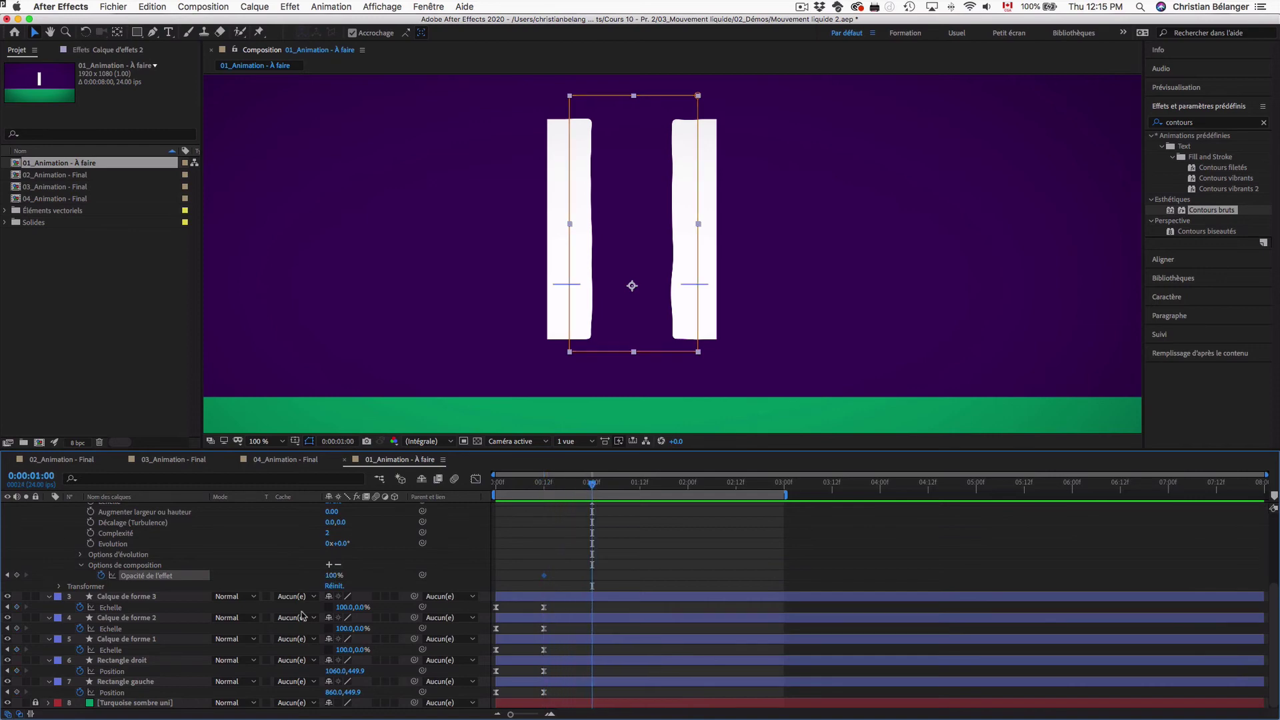
click(332, 575)
text(0)
key(Return)
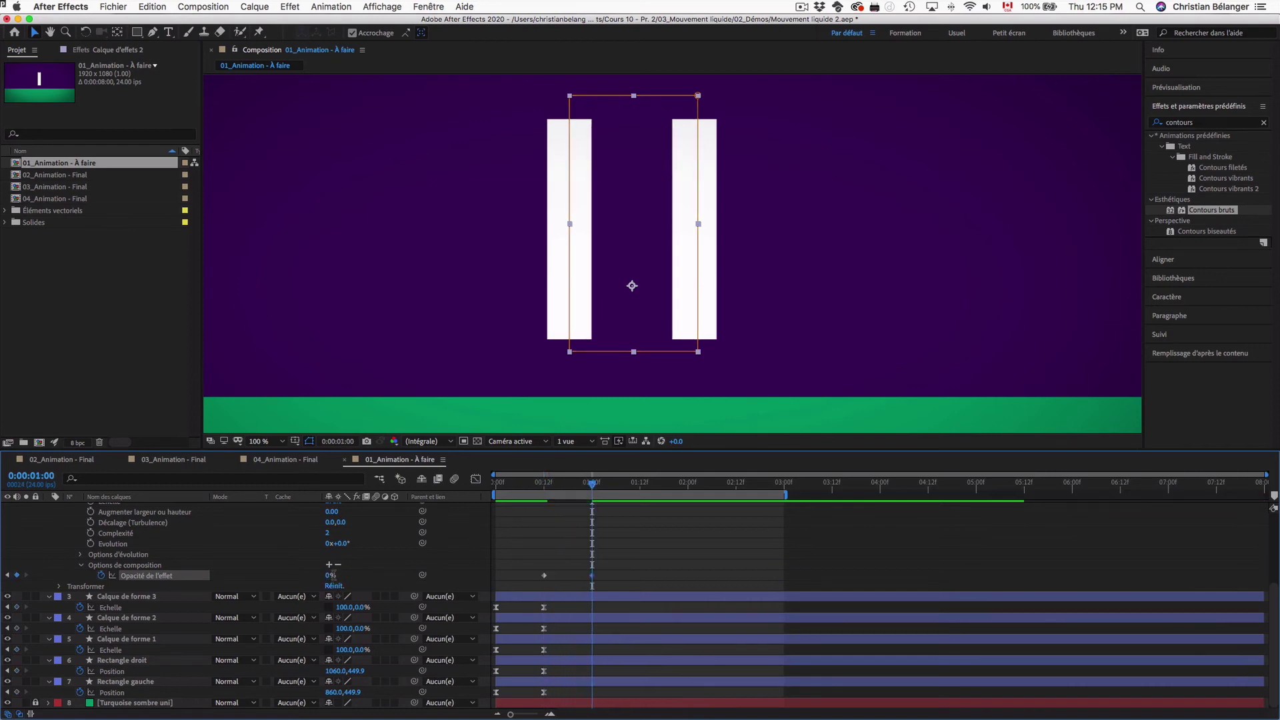
- Scrub between 0:00:00:12 and 0:00:00:18 at a closer zoom to examine how the bars' edges look during the opacity fade
click(545, 485)
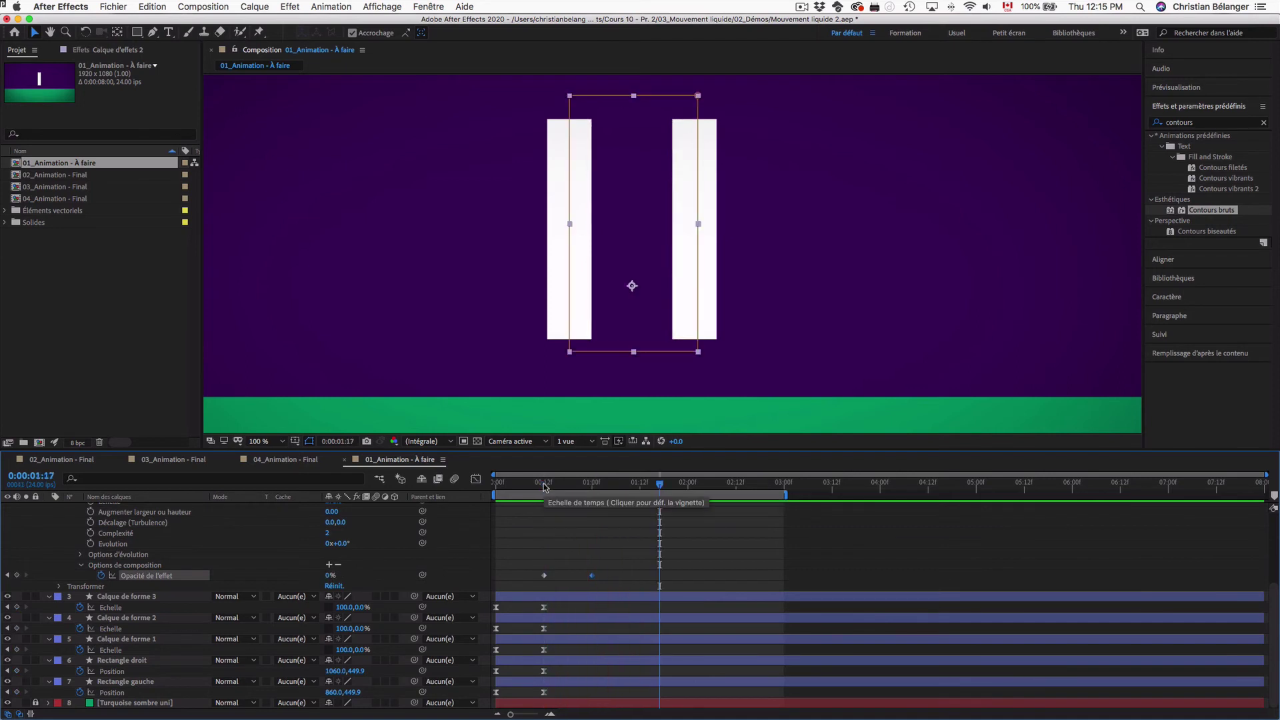
click(766, 421)
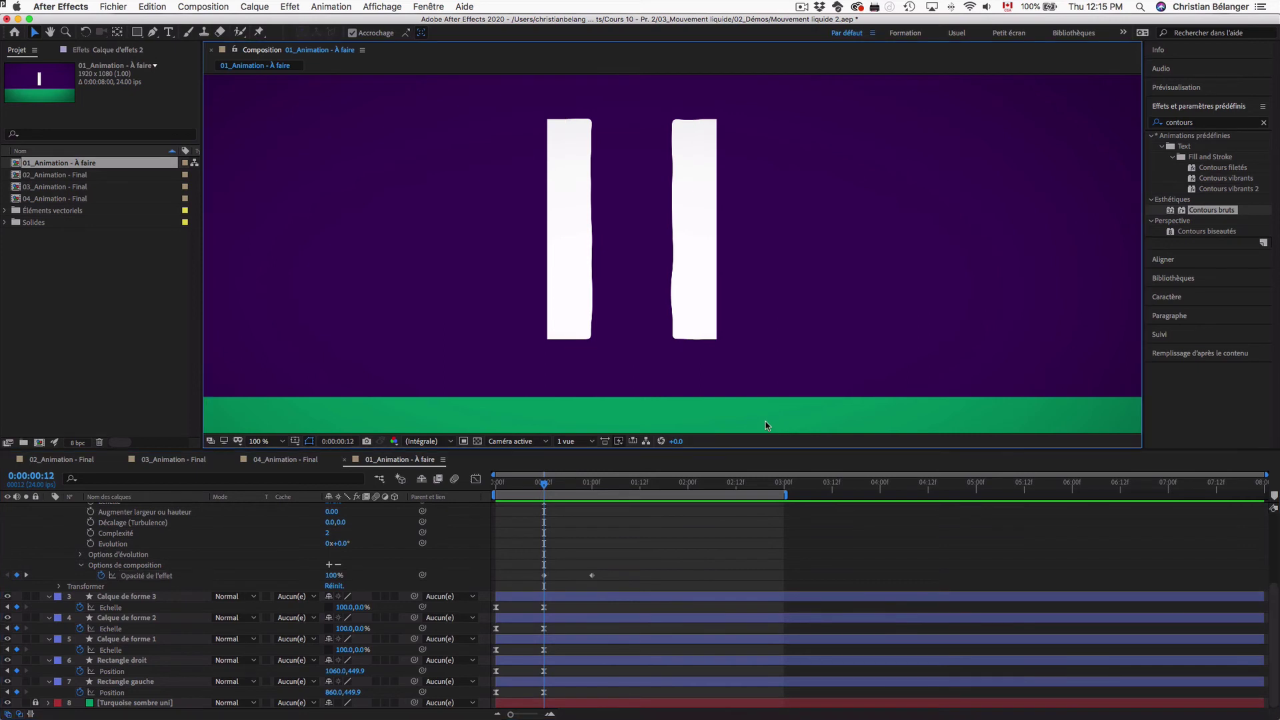
drag(546, 484, 569, 488)
key(period)
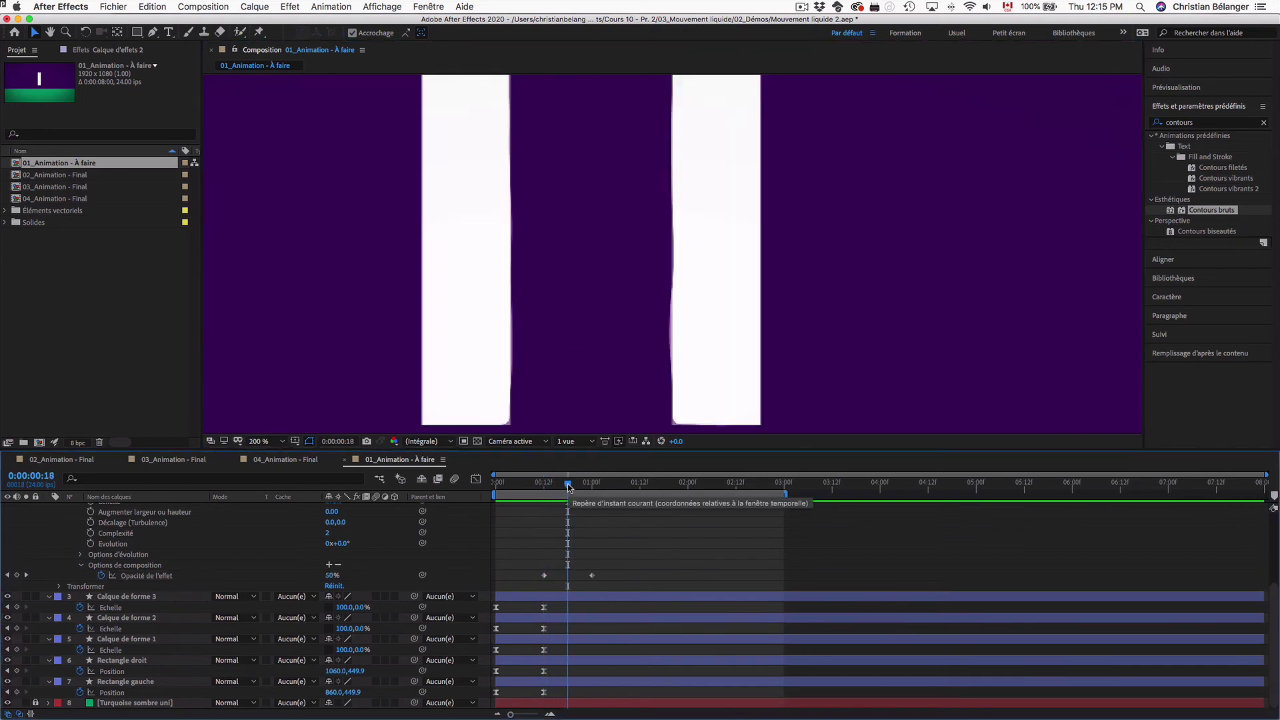
key(h)
drag(613, 307, 614, 292)
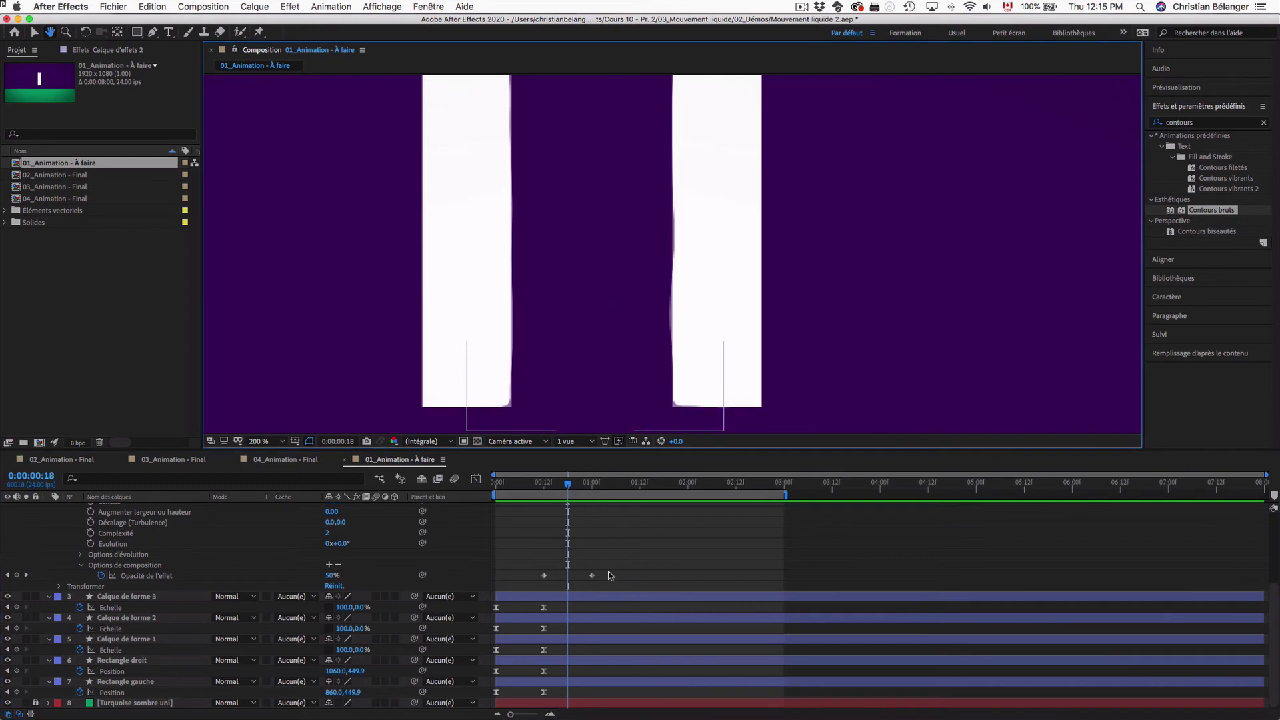
key(v)
click(544, 484)
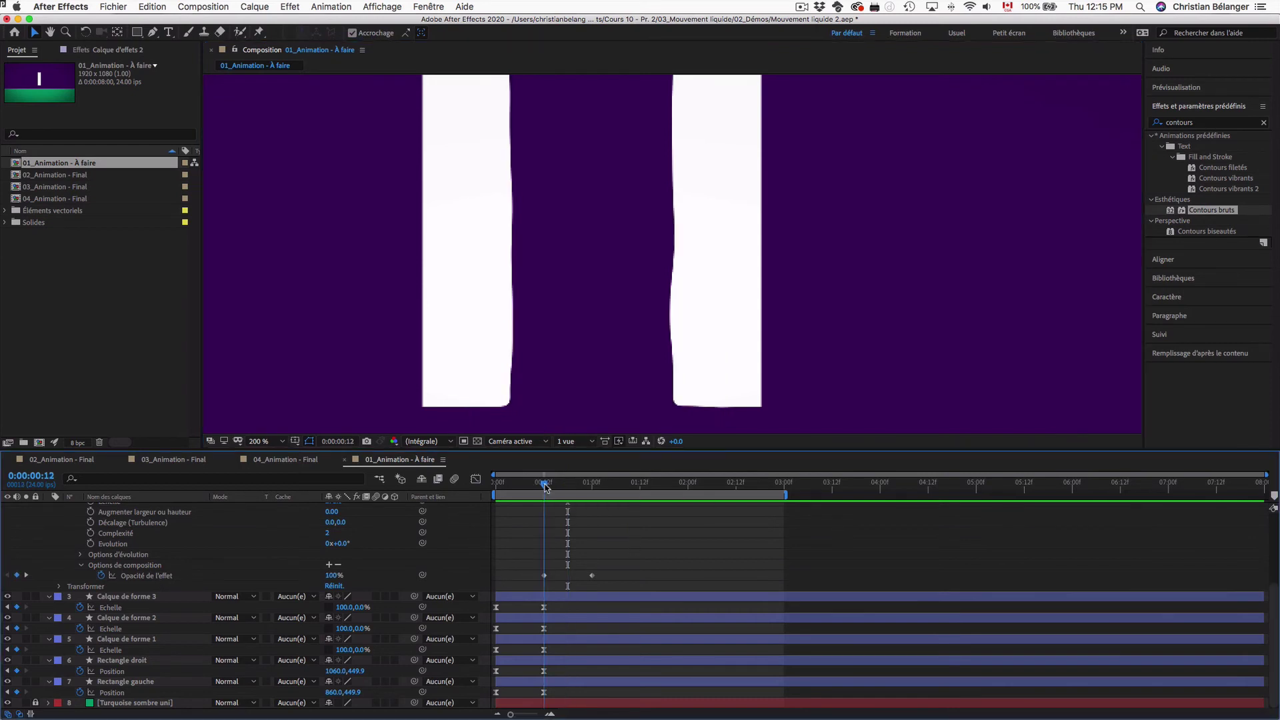
drag(544, 484, 569, 488)
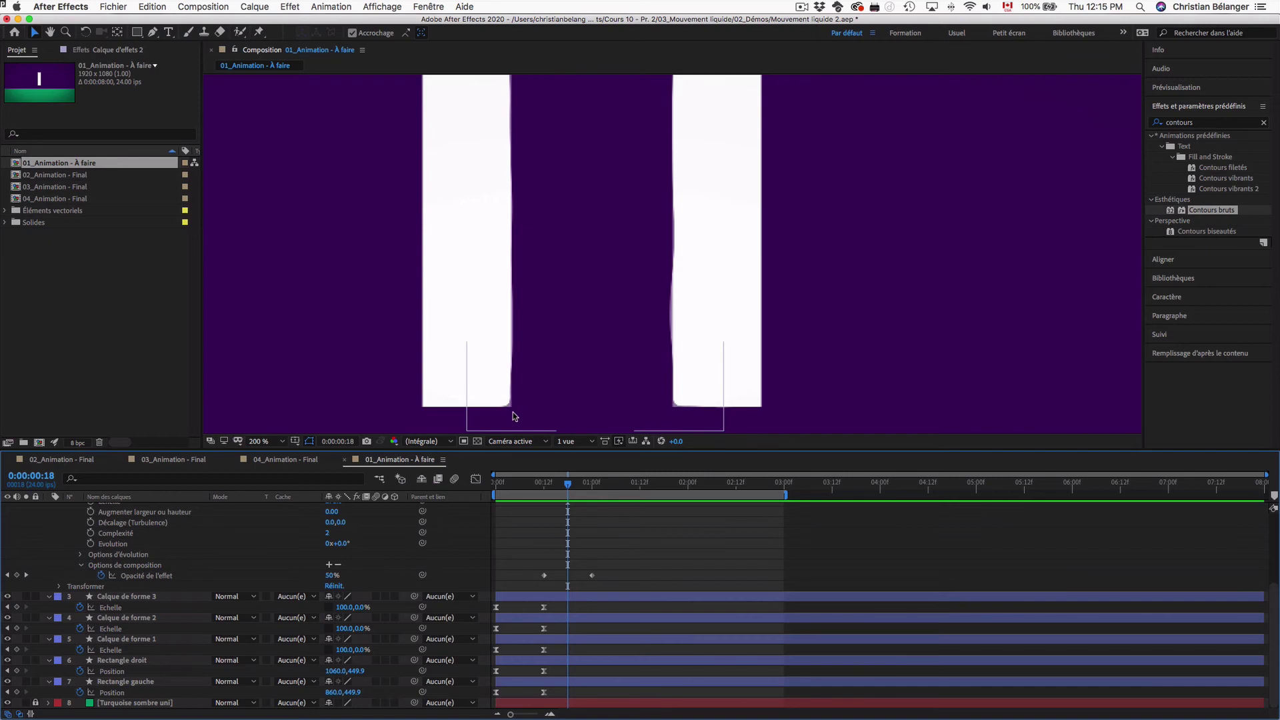
- Remove the Opacité de l'effet animation at 0:00:00:12, keeping it at 100%, and review the separation from 0:00:00:08 to 0:00:00:12
mouse_move(569, 484)
mouse_down()
mouse_move(551, 485)
mouse_move(588, 485)
mouse_move(545, 485)
mouse_move(595, 489)
mouse_move(544, 486)
mouse_move(612, 487)
mouse_move(545, 490)
mouse_up()
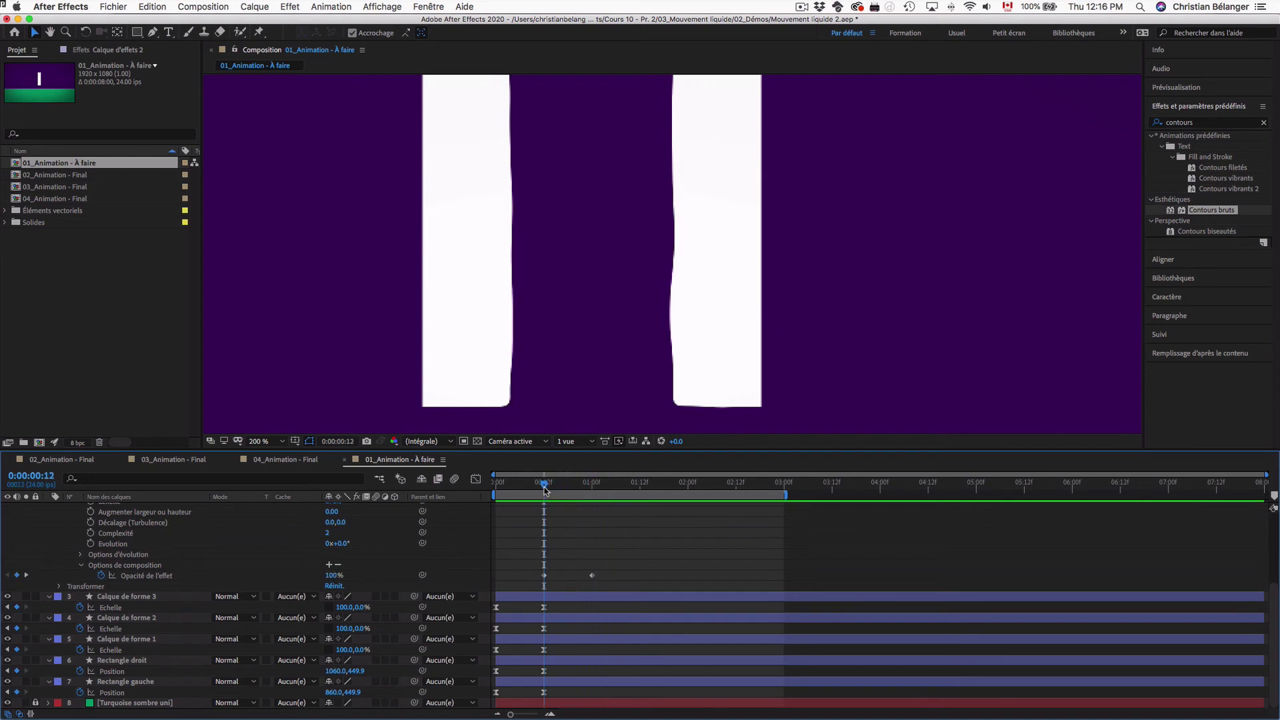
click(103, 576)
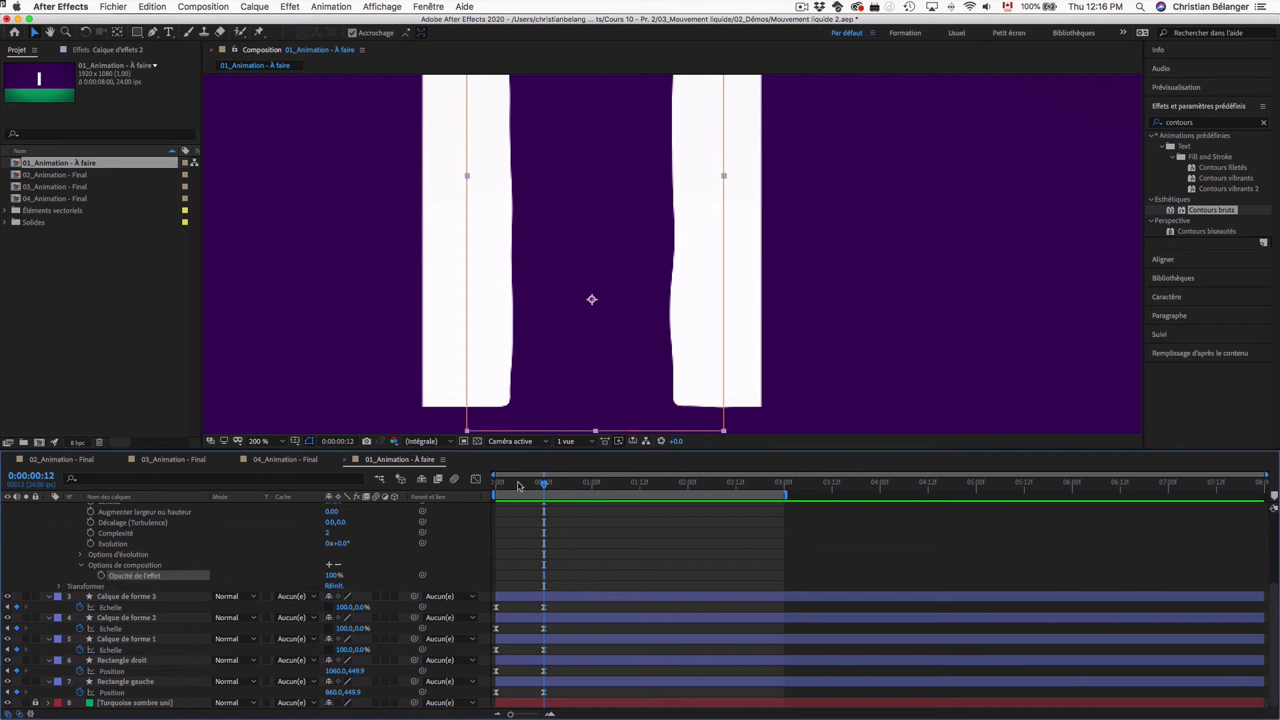
click(519, 486)
mouse_move(520, 488)
mouse_down()
mouse_move(496, 488)
mouse_move(547, 489)
mouse_move(527, 488)
mouse_up()
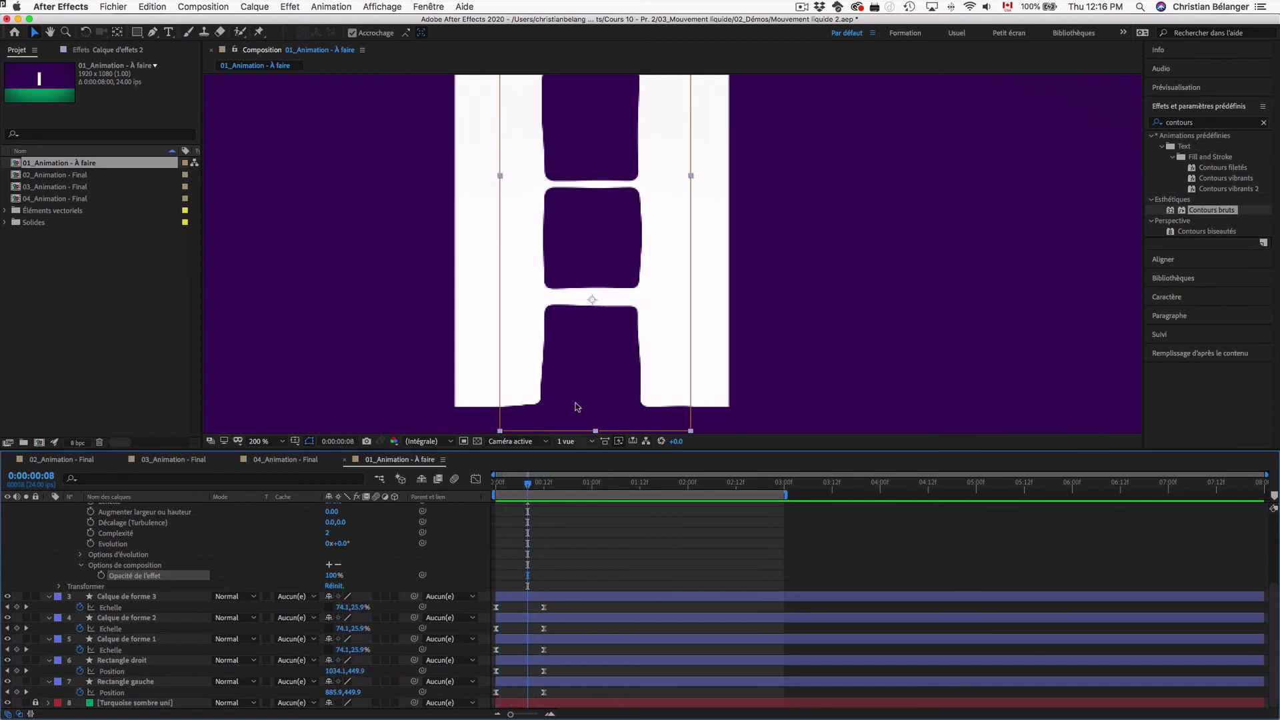
mouse_move(530, 487)
mouse_down()
mouse_move(559, 487)
mouse_move(546, 487)
mouse_up()
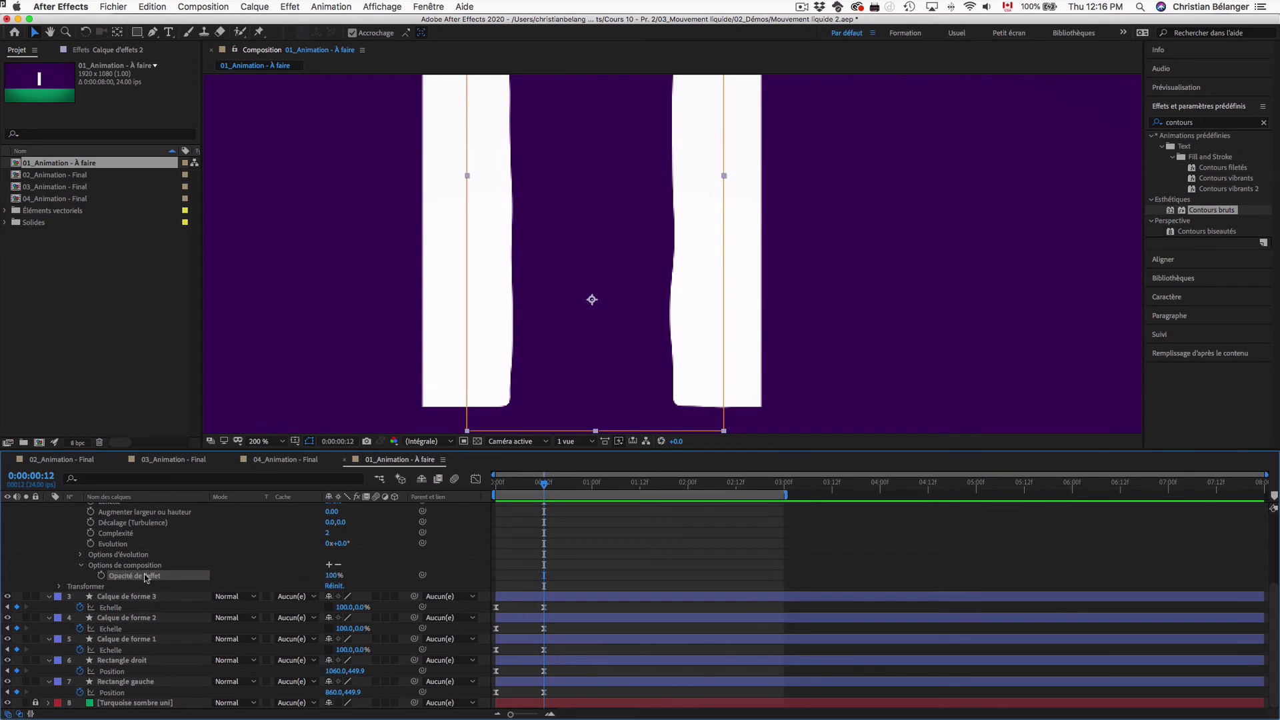
- Add Contours bruts keyframes for Bordure, Netteté du contour and Influence fractale at 0:00:00:12
click(81, 566)
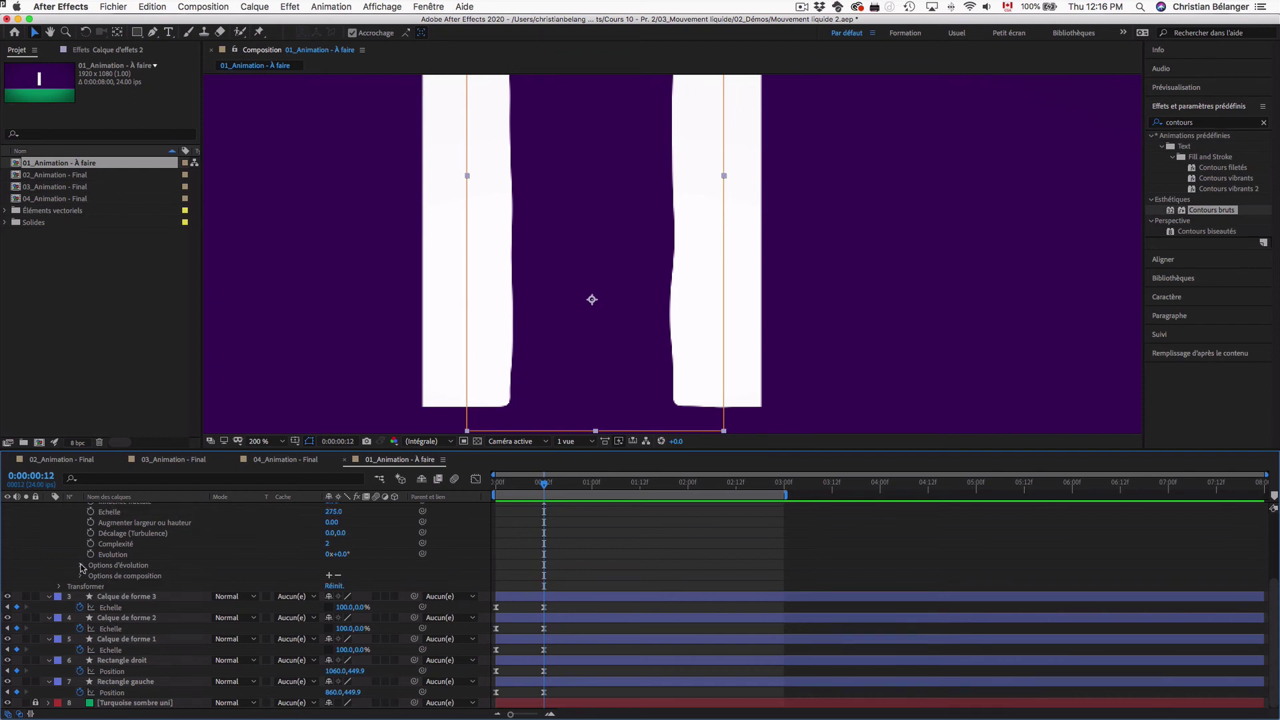
scroll(166, 559, up, 4)
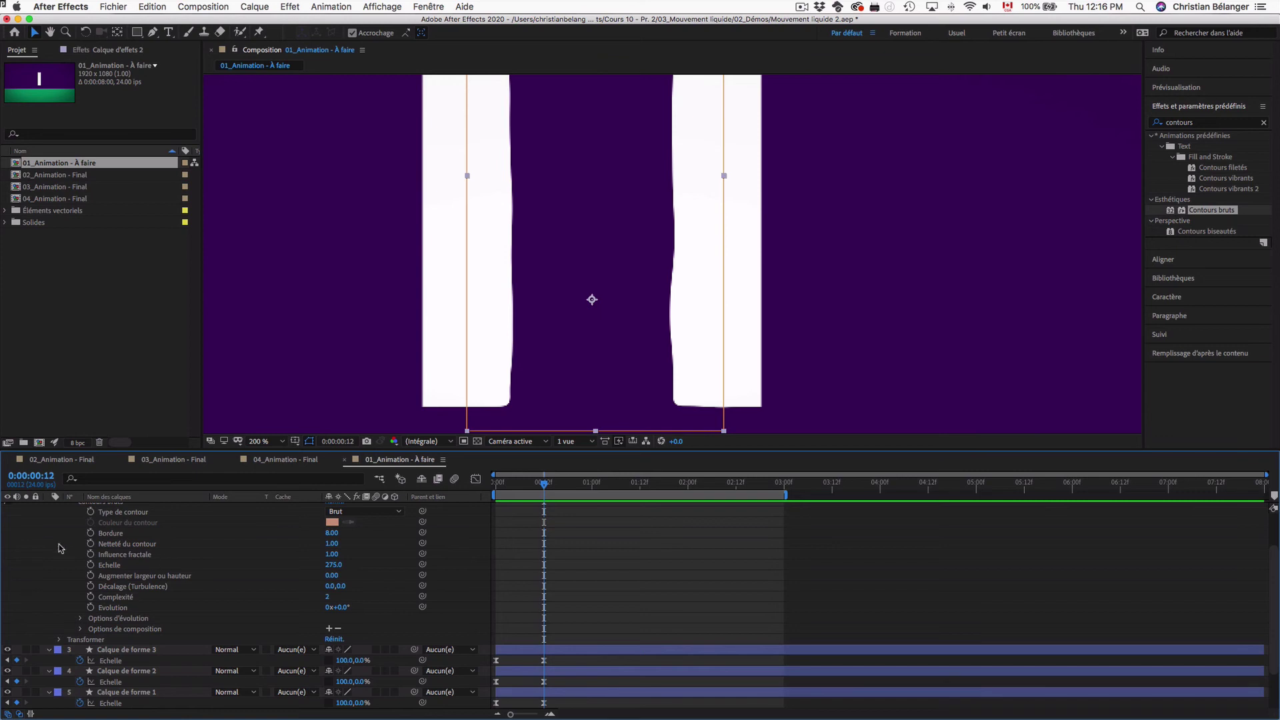
click(91, 534)
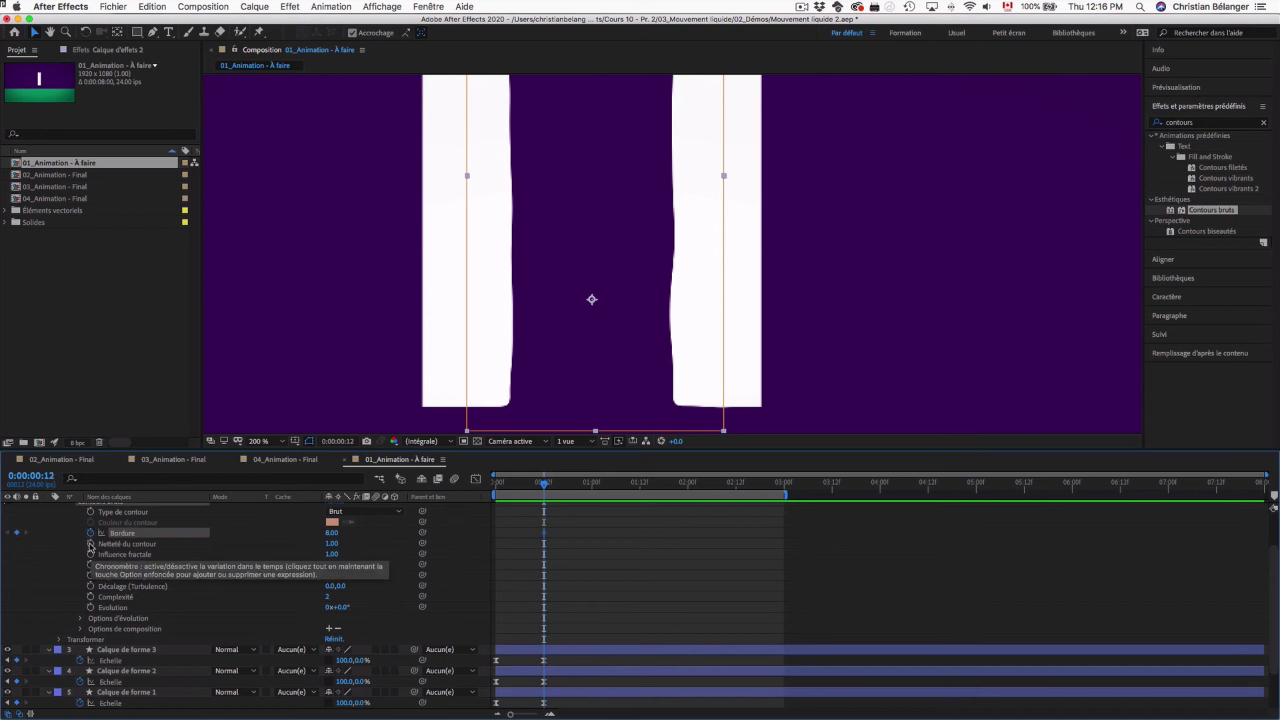
click(90, 544)
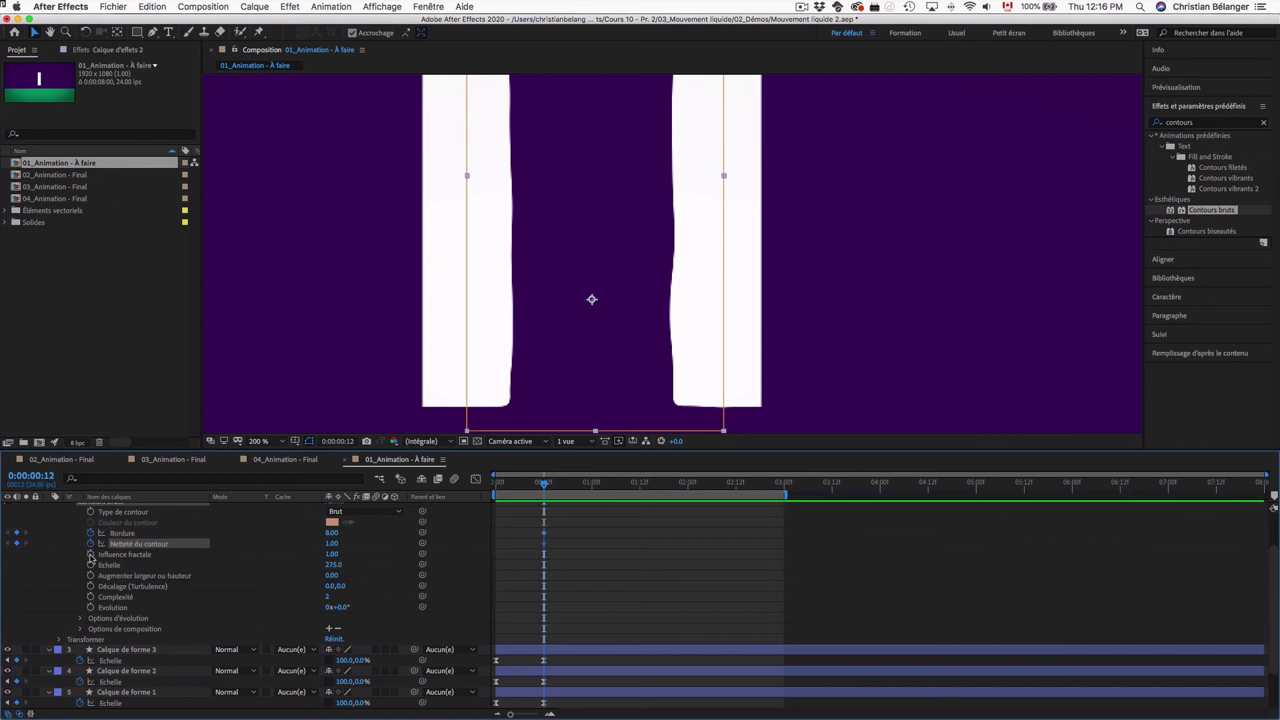
click(91, 555)
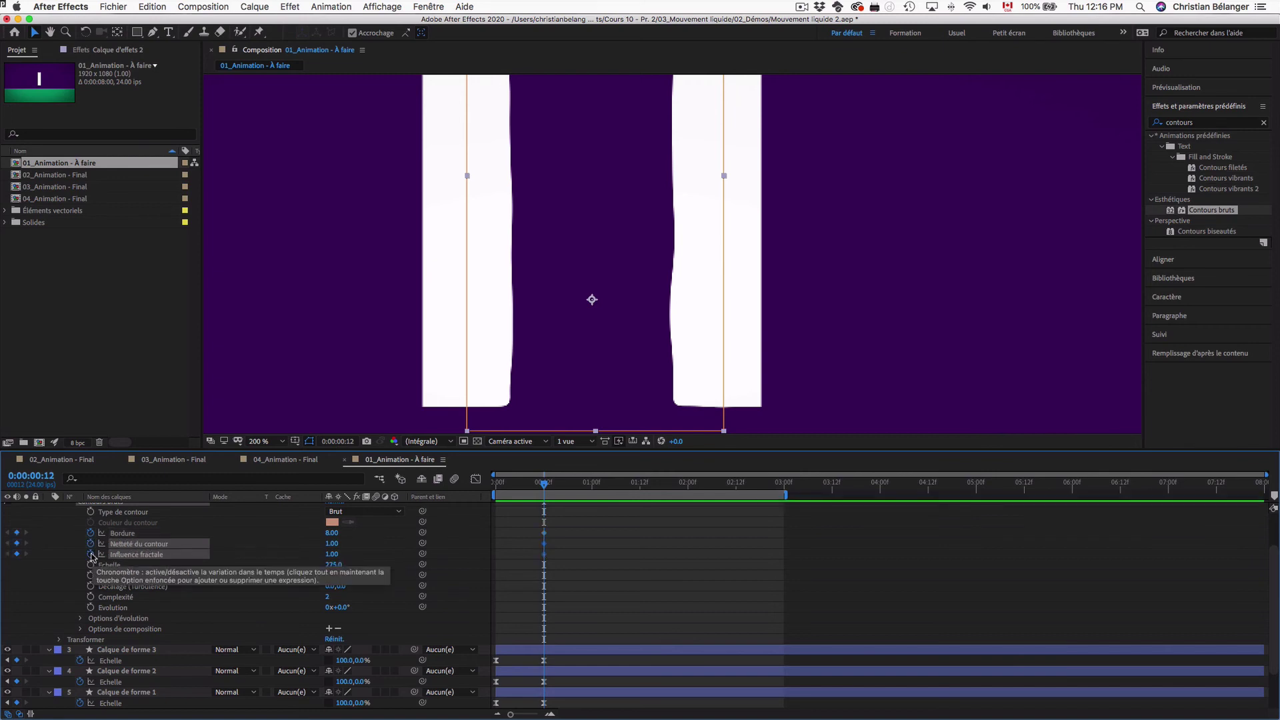
- At 0:00:01:00, set Bordure, Netteté du contour and Influence fractale to 0
click(548, 485)
drag(563, 485, 592, 484)
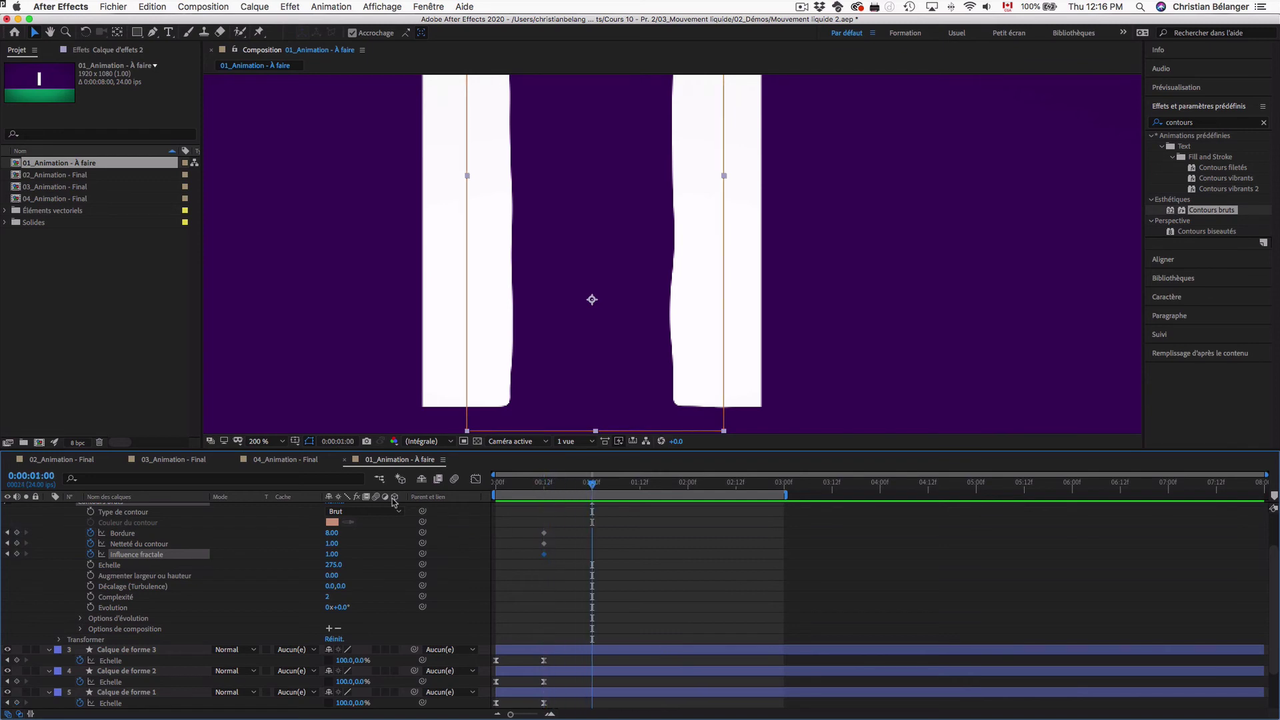
shift+click(122, 534)
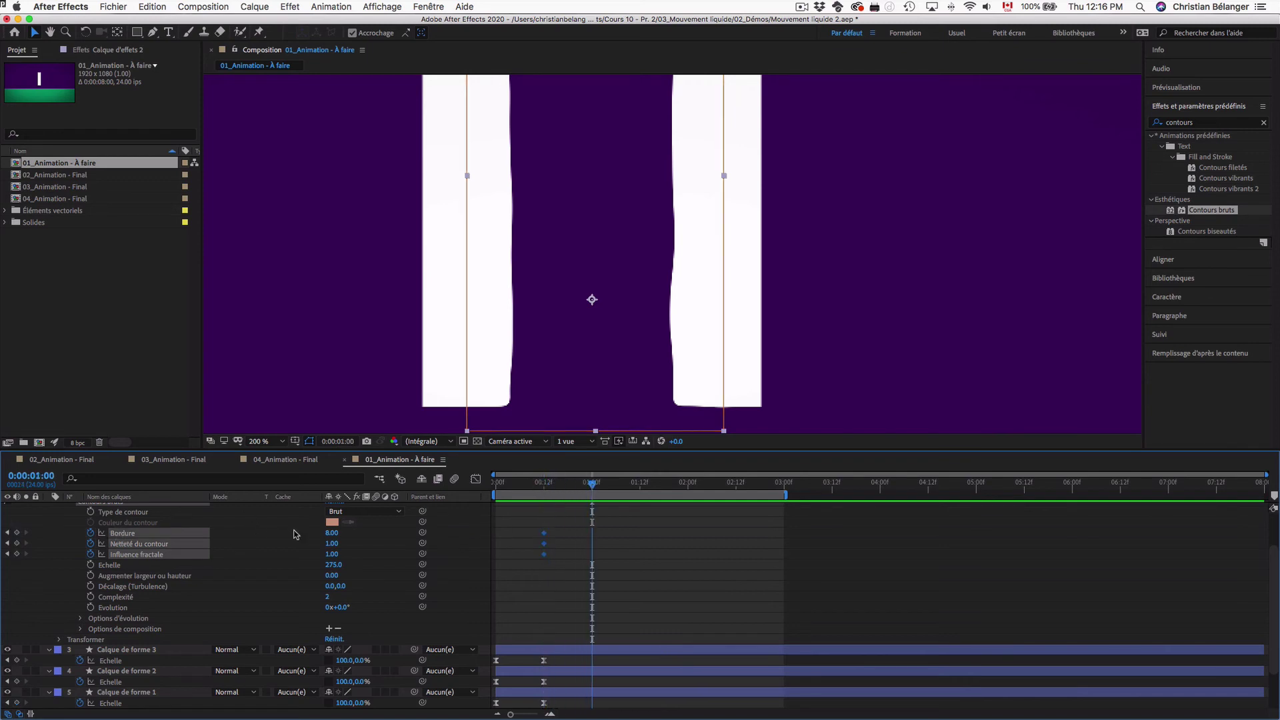
click(330, 533)
text(0)
key(Return)
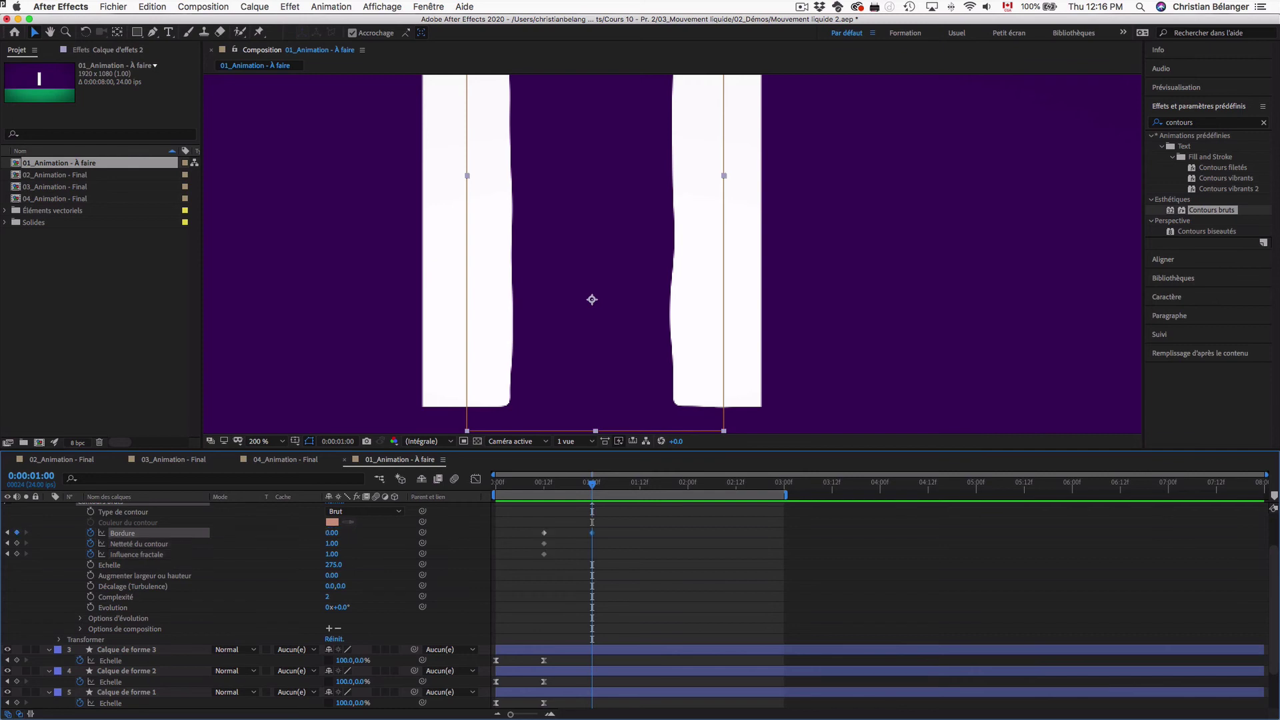
click(330, 543)
text(0)
key(Return)
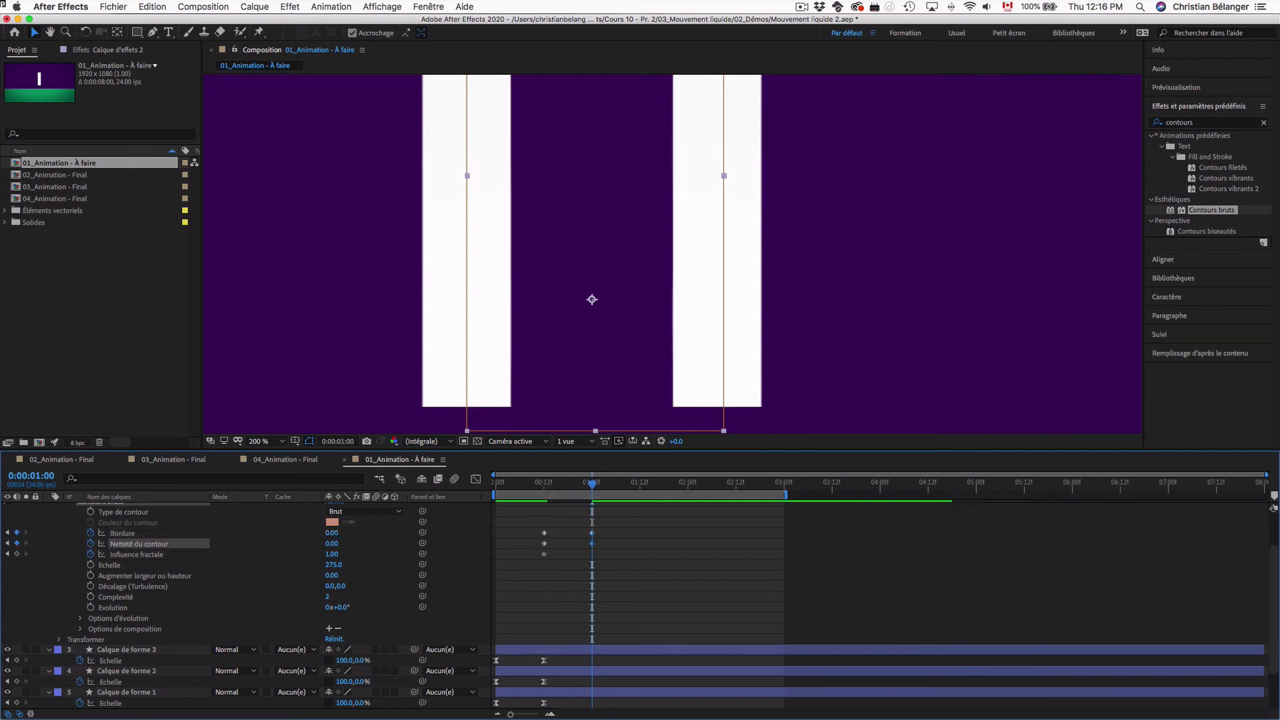
click(330, 554)
text(0)
key(Return)
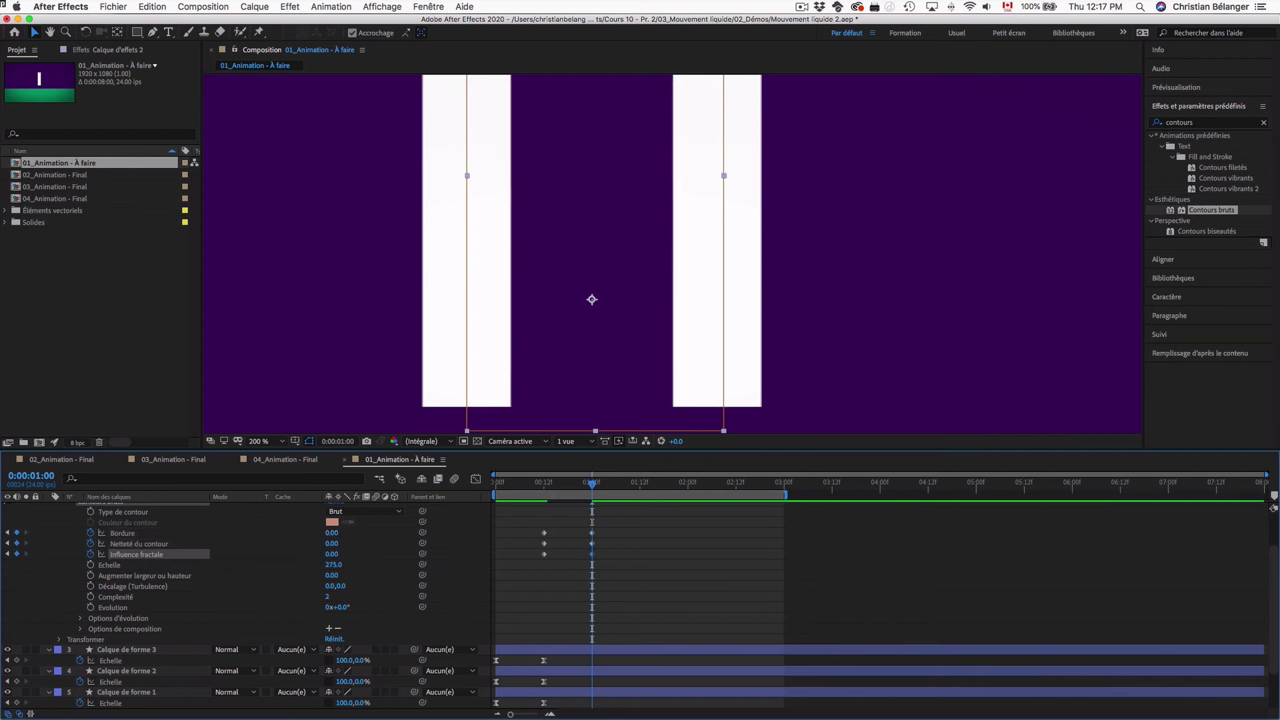
- Check the edges at 0:00:00:18, and play the animation from the start with the whole composition in view
mouse_move(552, 484)
mouse_down()
mouse_move(590, 486)
mouse_move(548, 488)
mouse_move(585, 488)
mouse_move(568, 489)
mouse_up()
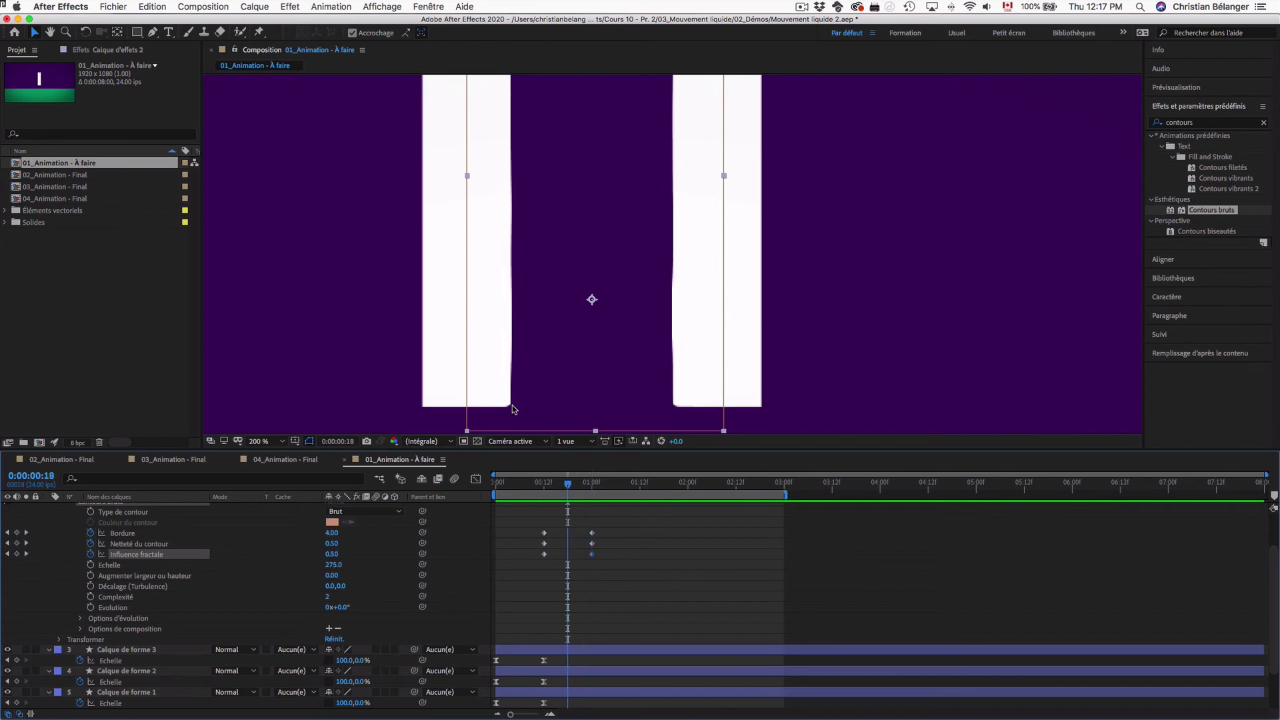
drag(568, 489, 472, 492)
click(348, 392)
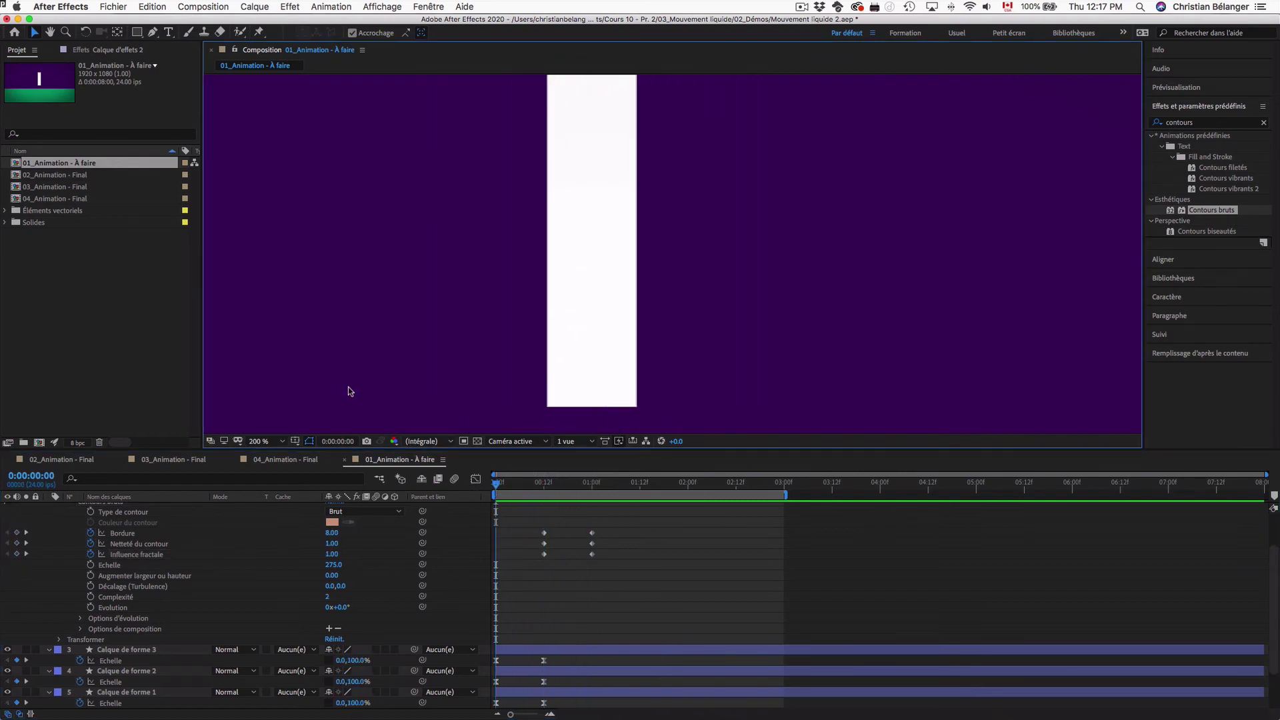
key(comma)
key(comma)
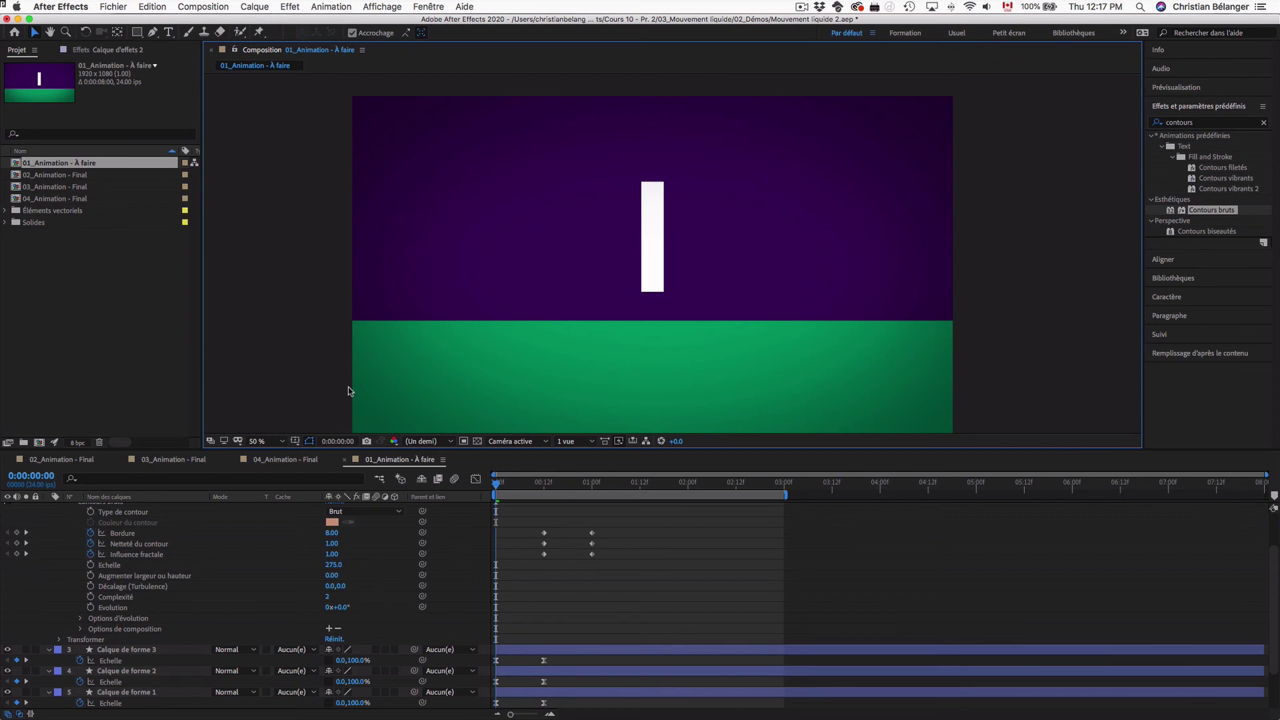
key(space)
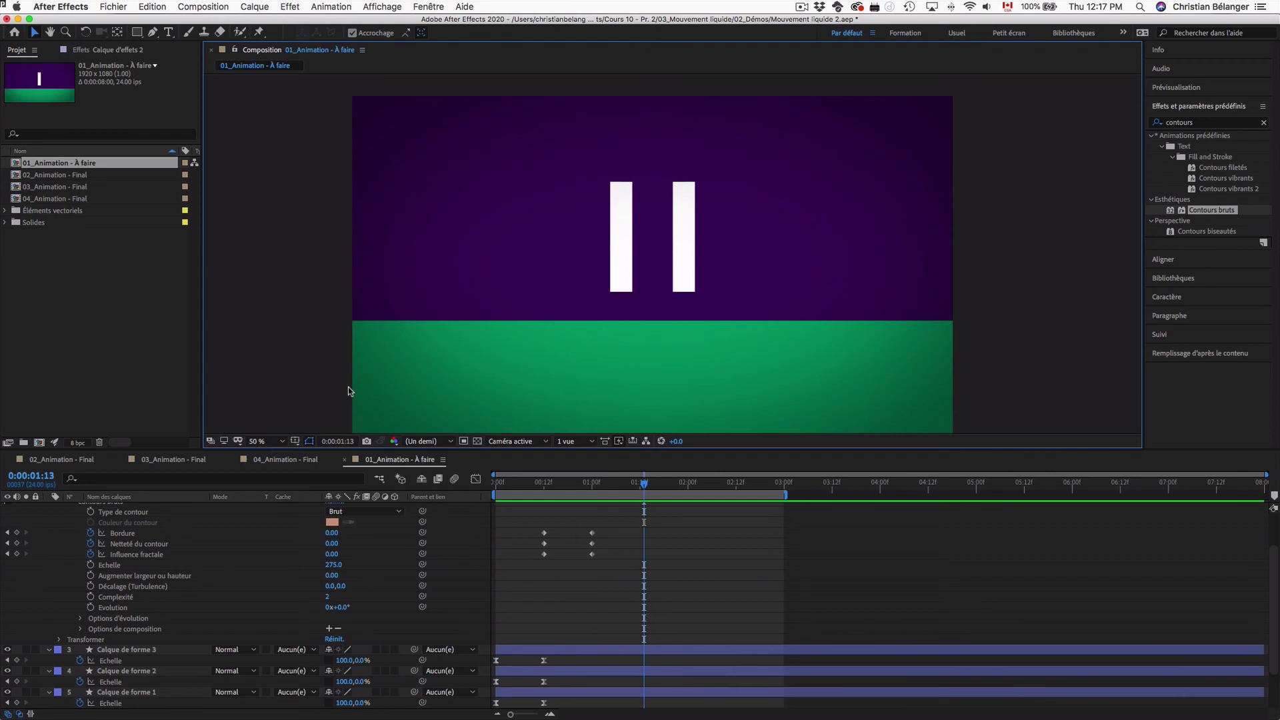
key(h)
drag(431, 353, 430, 342)
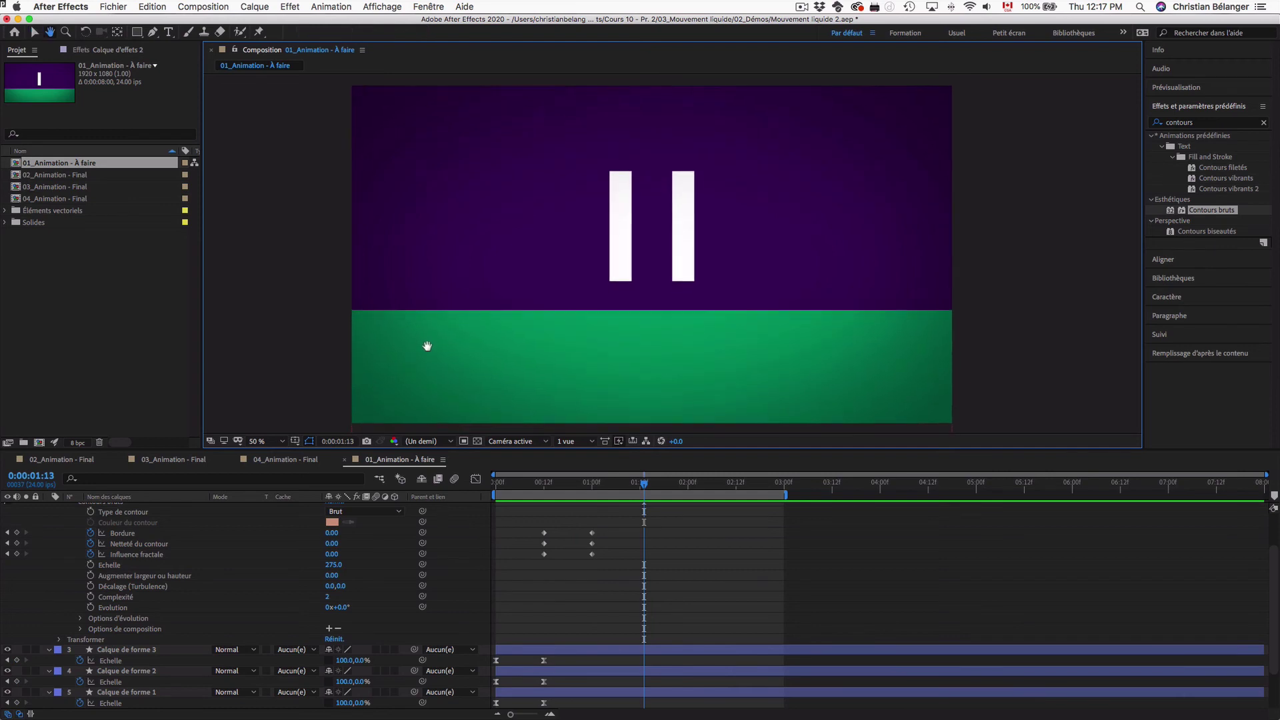
key(v)
- Collapse the keyframed properties of all layers in 01_Animation - À faire
key(u)
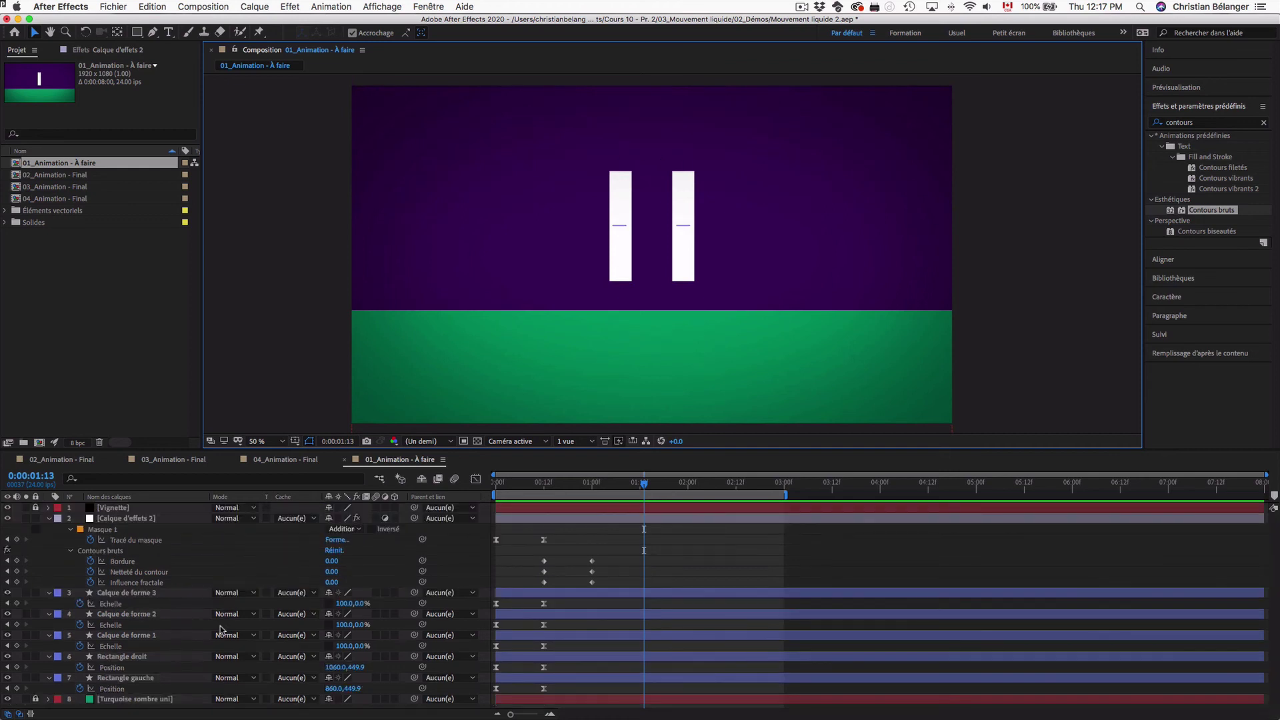
key(u)
click(242, 629)
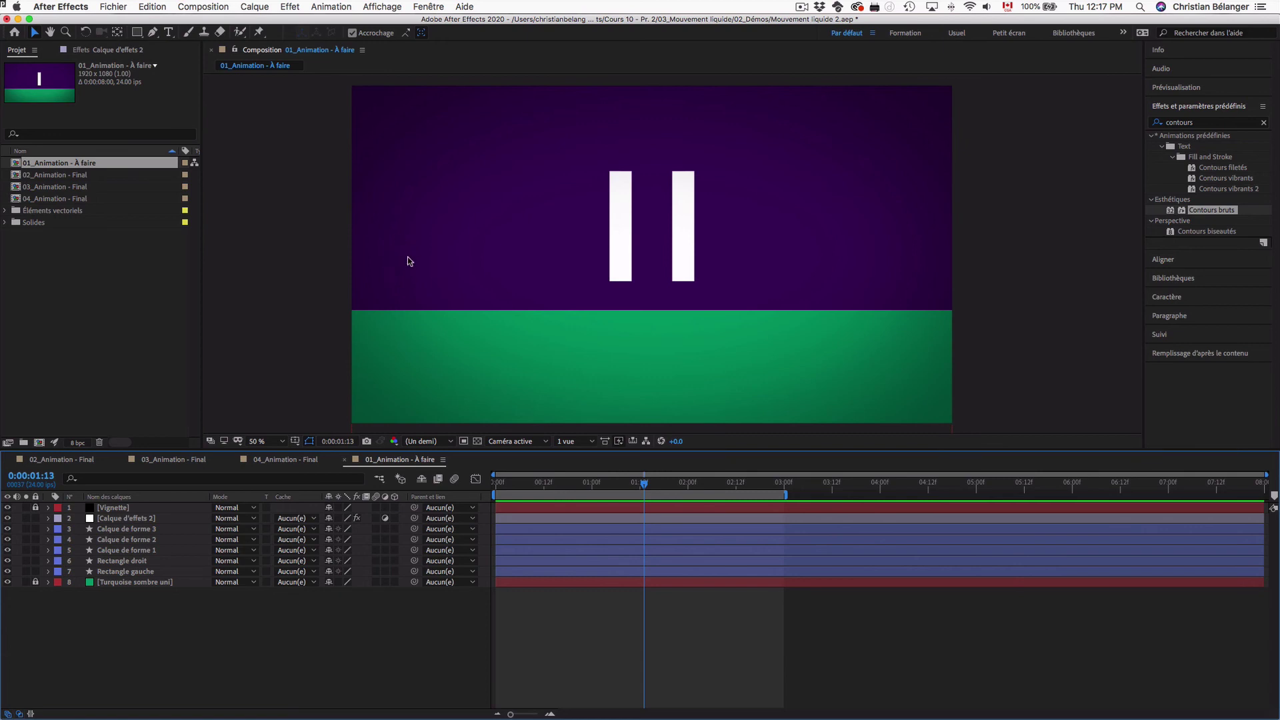
click(457, 248)
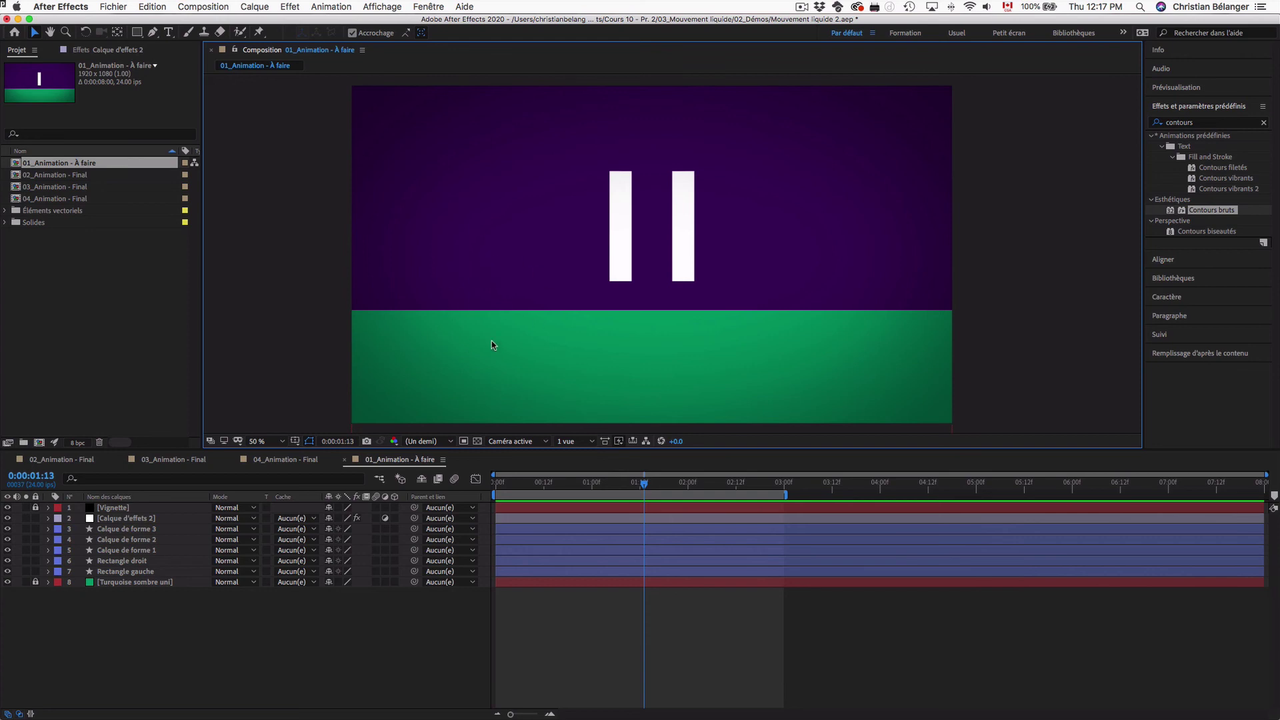
- Unlock the Turquoise sombre uni layer to inspect its bounds in the composition, and lock it again
click(122, 585)
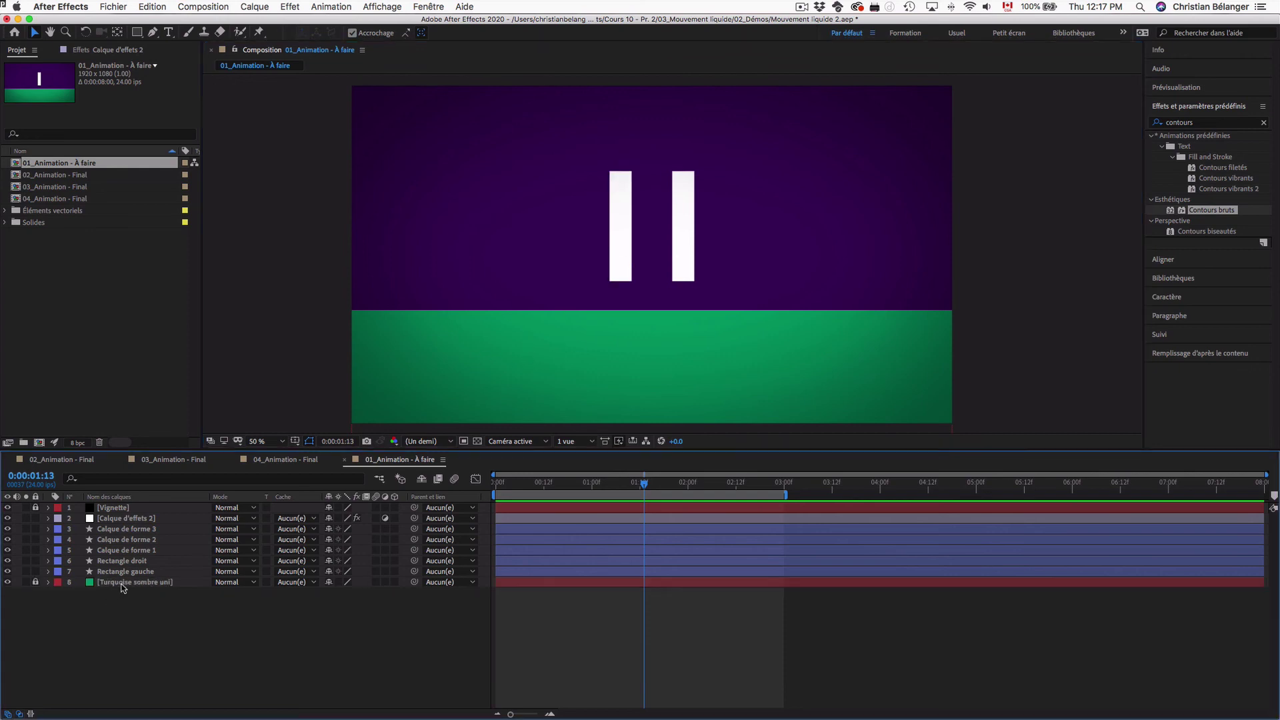
click(48, 583)
click(48, 583)
click(35, 582)
click(461, 334)
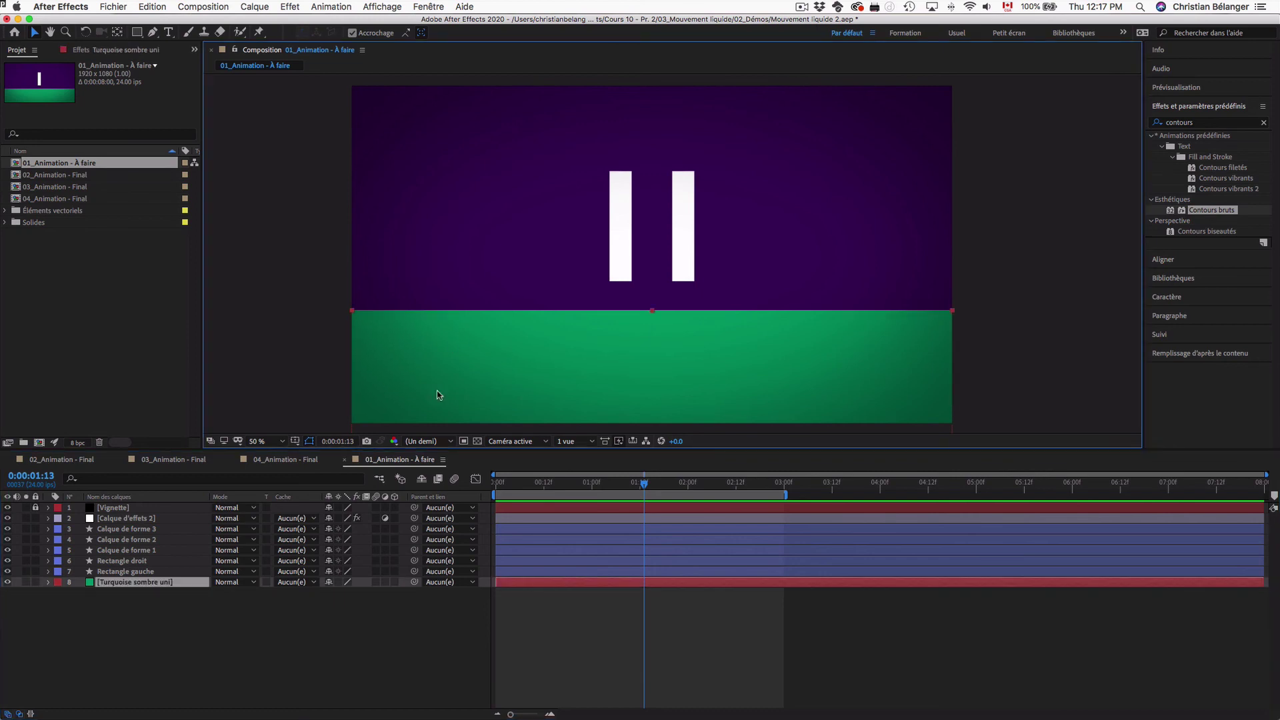
click(35, 582)
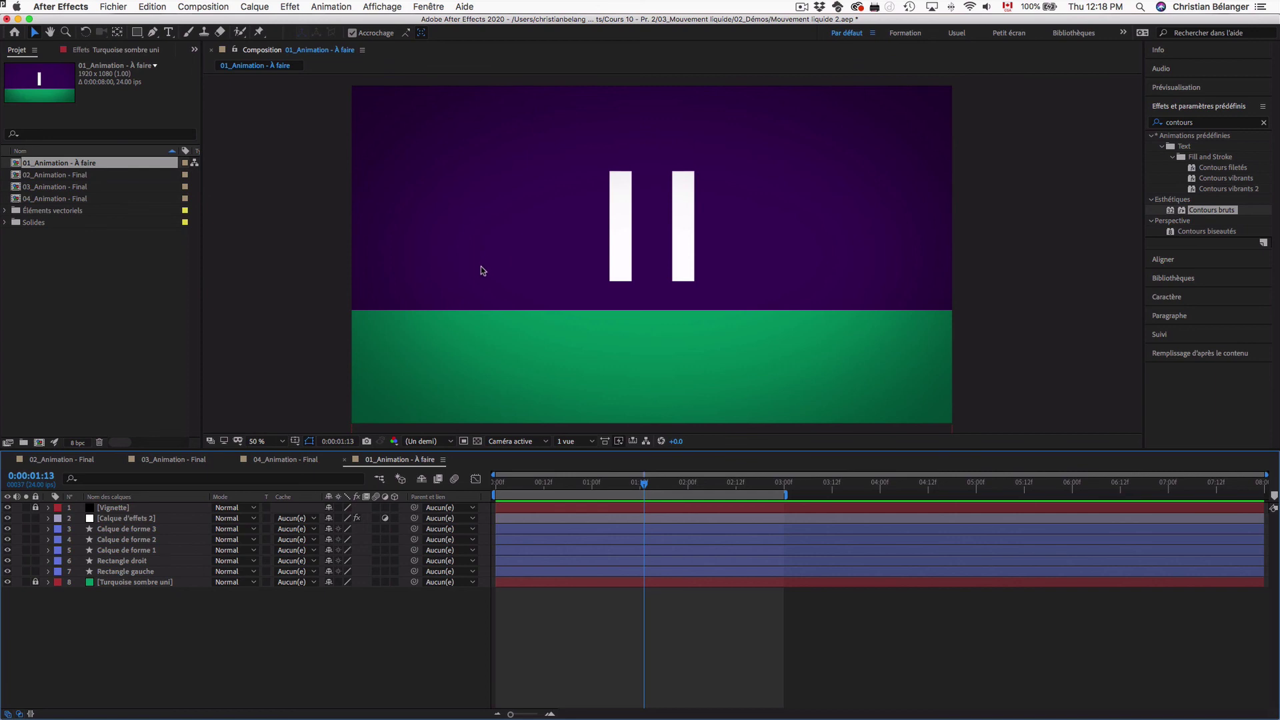
- Check the hex code of the background colour in the composition settings
key(super+k)
click(544, 441)
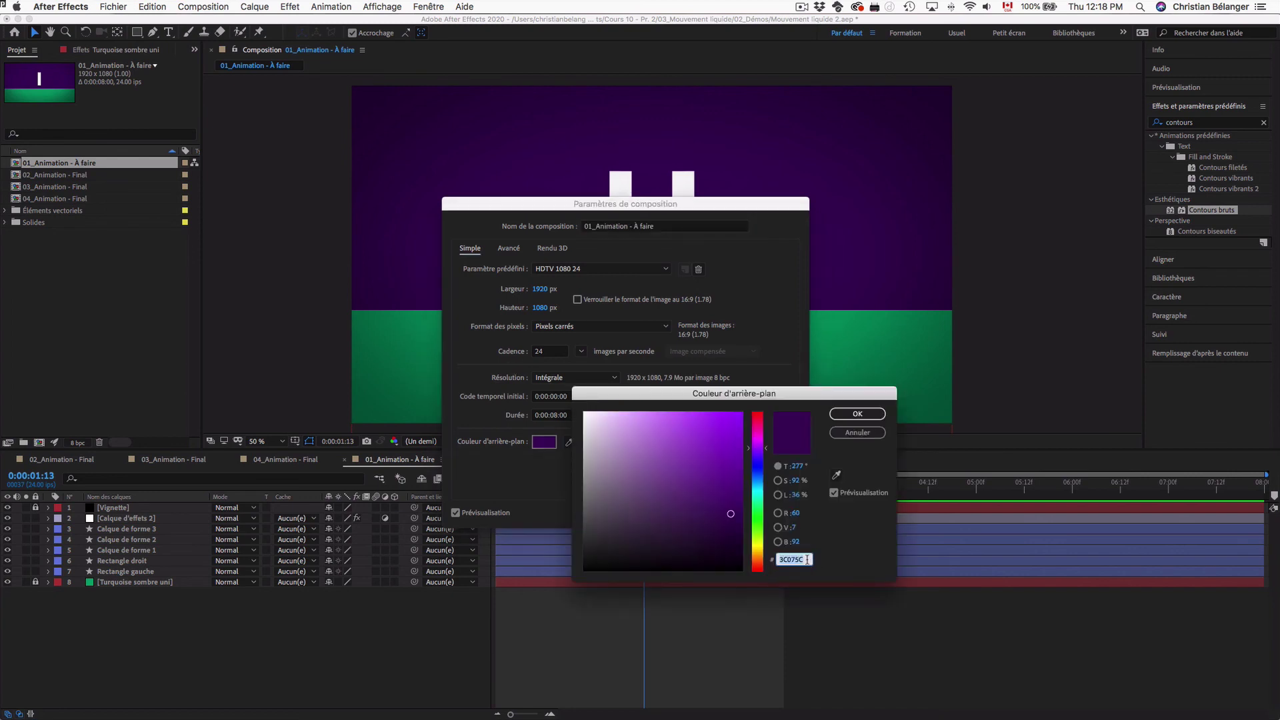
key(Return)
key(Return)
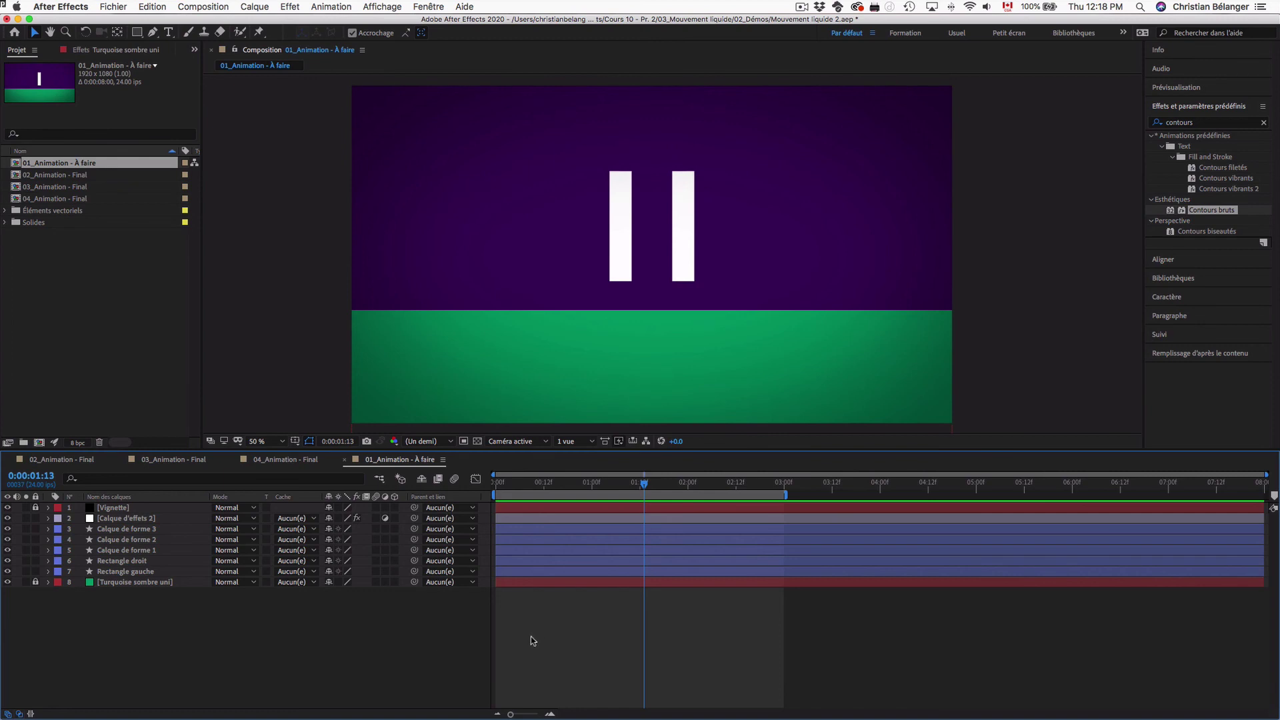
- Add a dark purple solid the size of the composition and place it beneath all other layers as the background
mouse_move(541, 487)
mouse_down()
mouse_move(564, 487)
mouse_move(523, 485)
mouse_up()
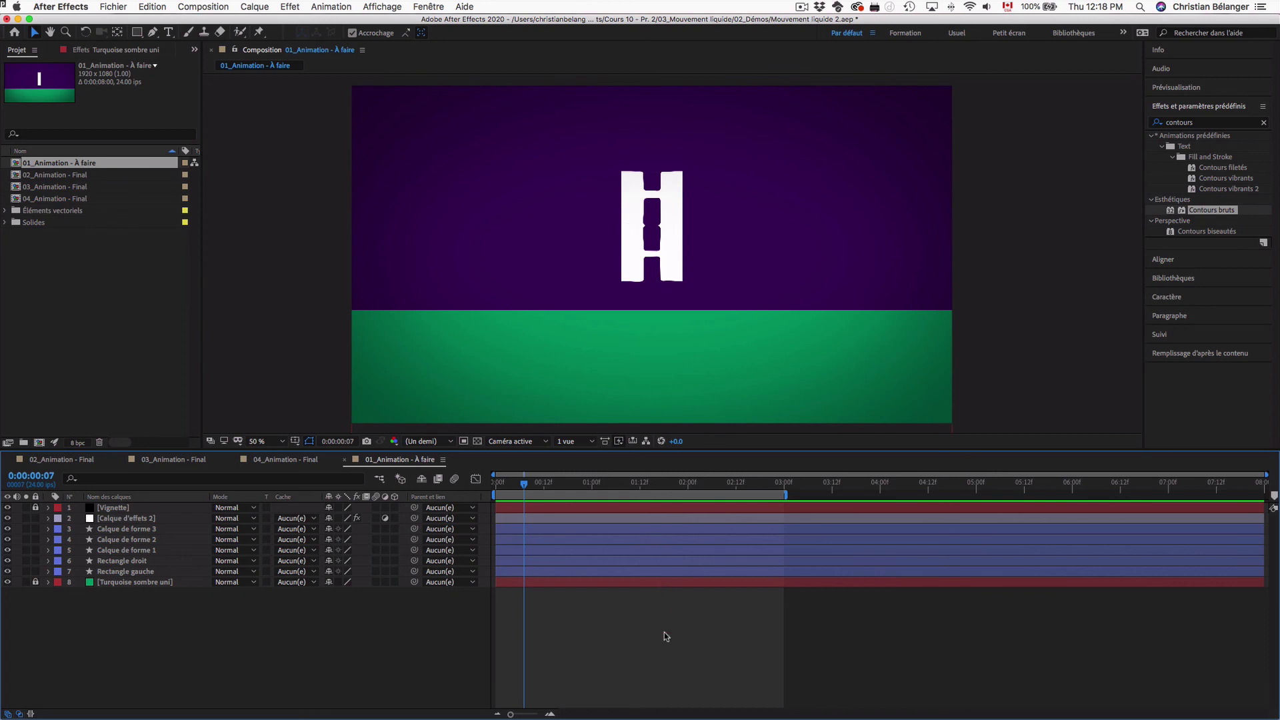
key(super+y)
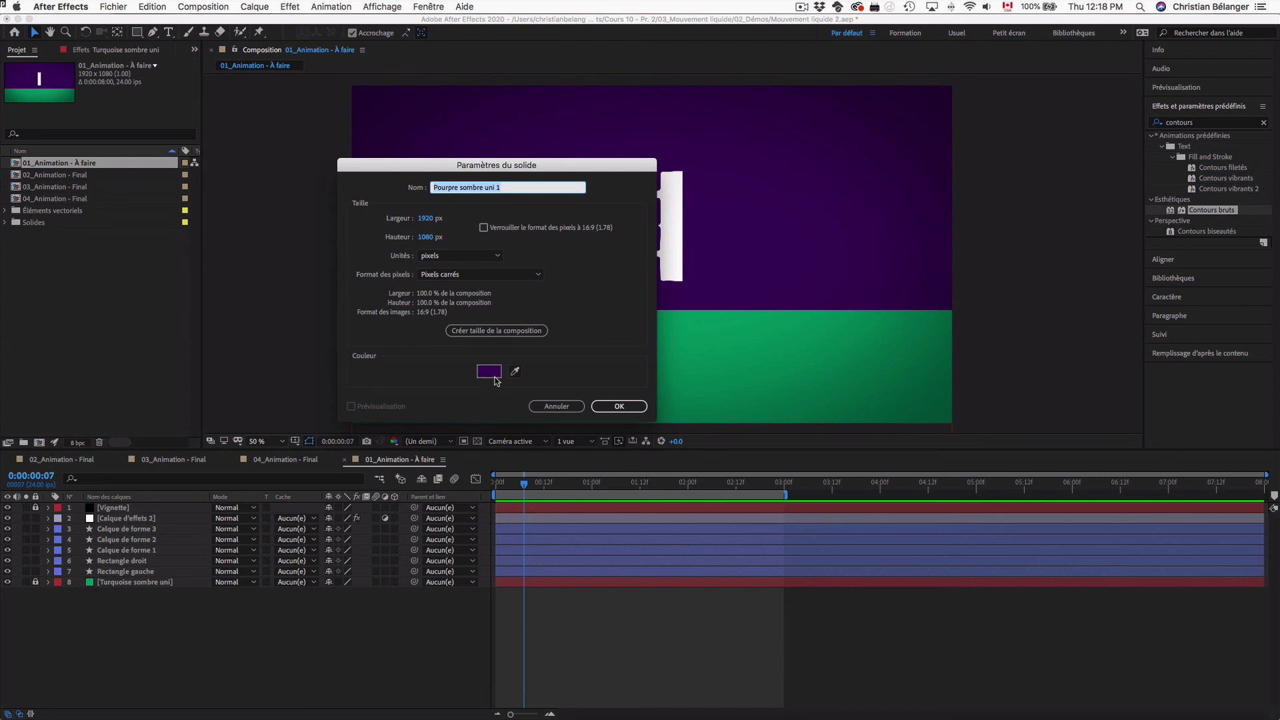
click(612, 406)
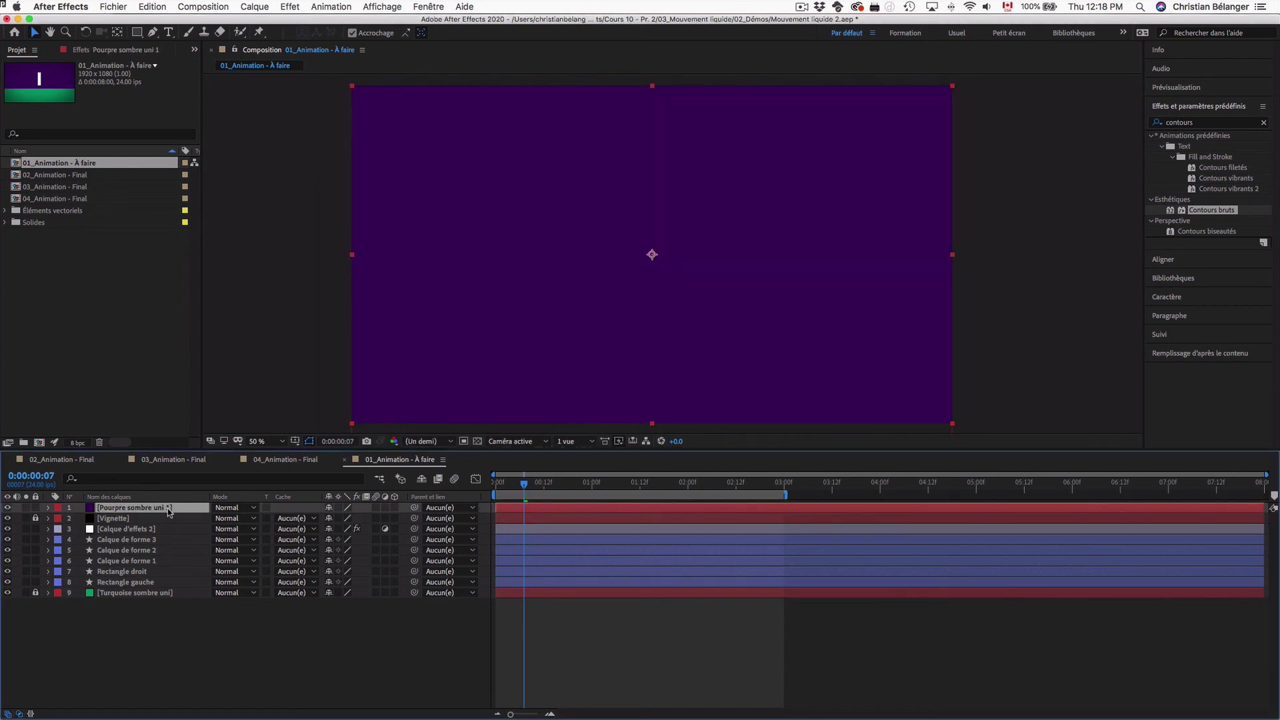
drag(166, 508, 162, 604)
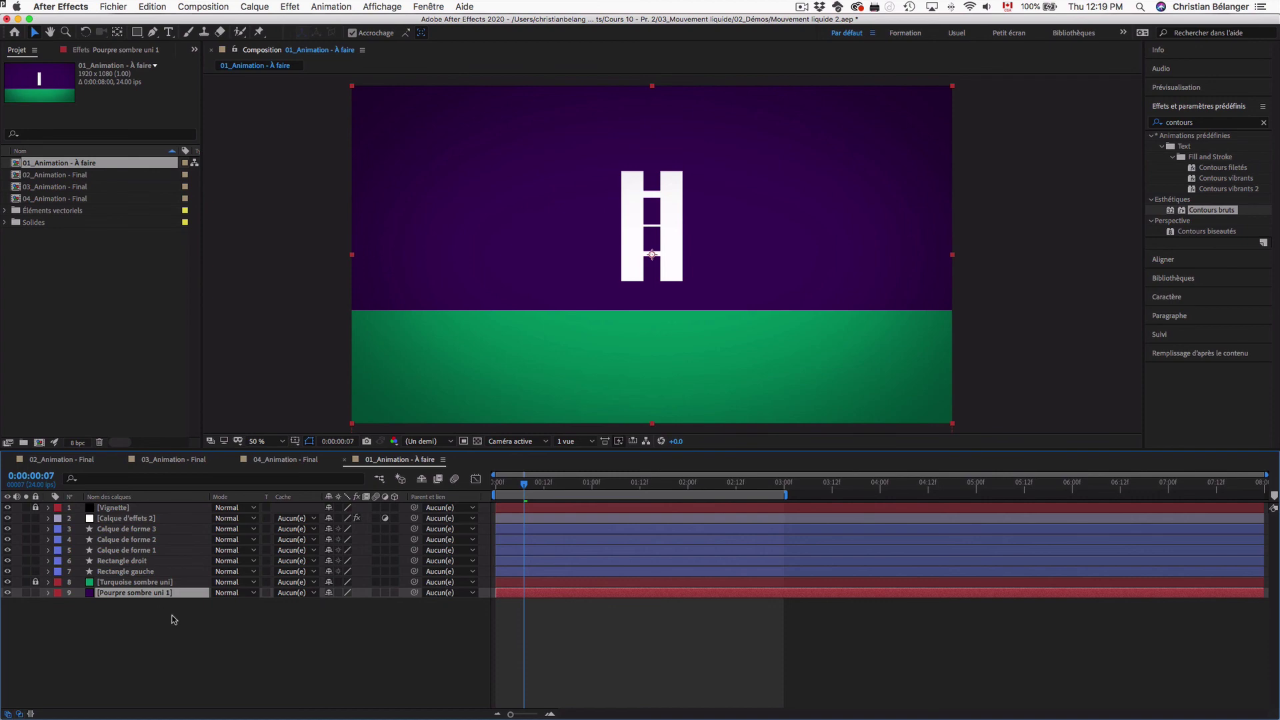
click(8, 592)
click(8, 593)
- Precompose the layers from Calque d'effets 2 through Rectangle gauche, moving all attributes into the new composition
click(119, 572)
shift+click(130, 518)
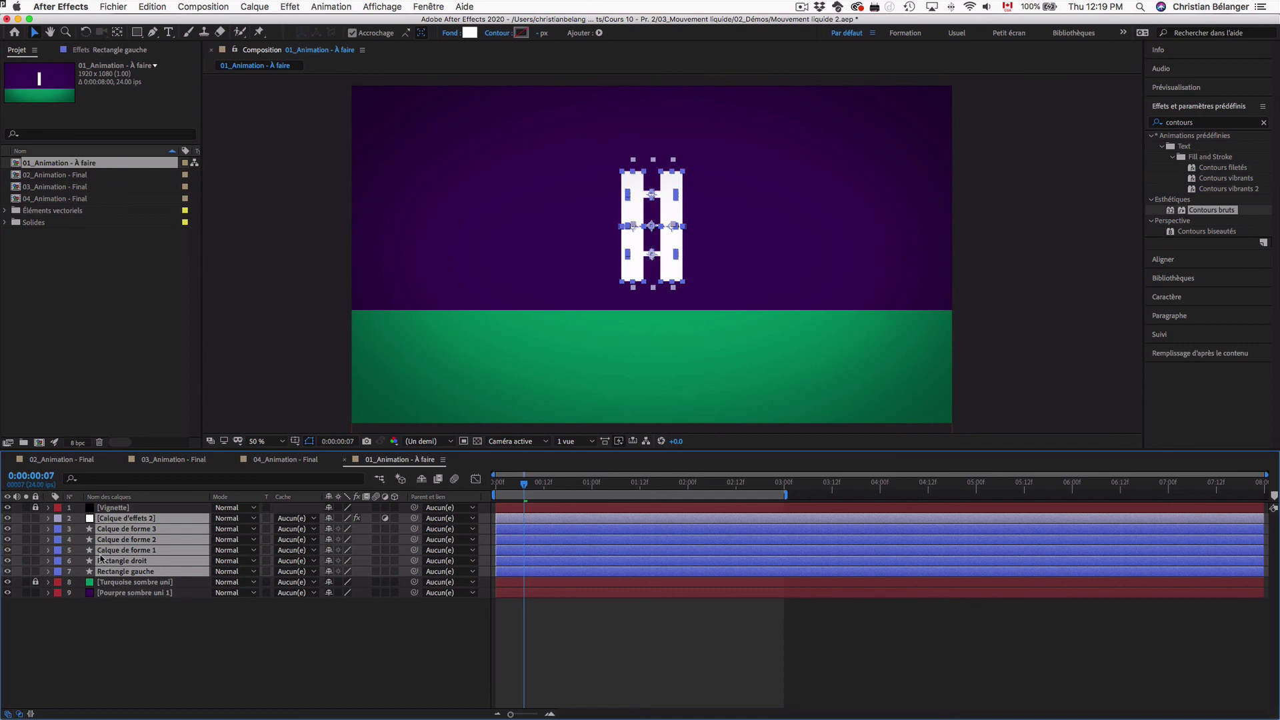
right_click(138, 524)
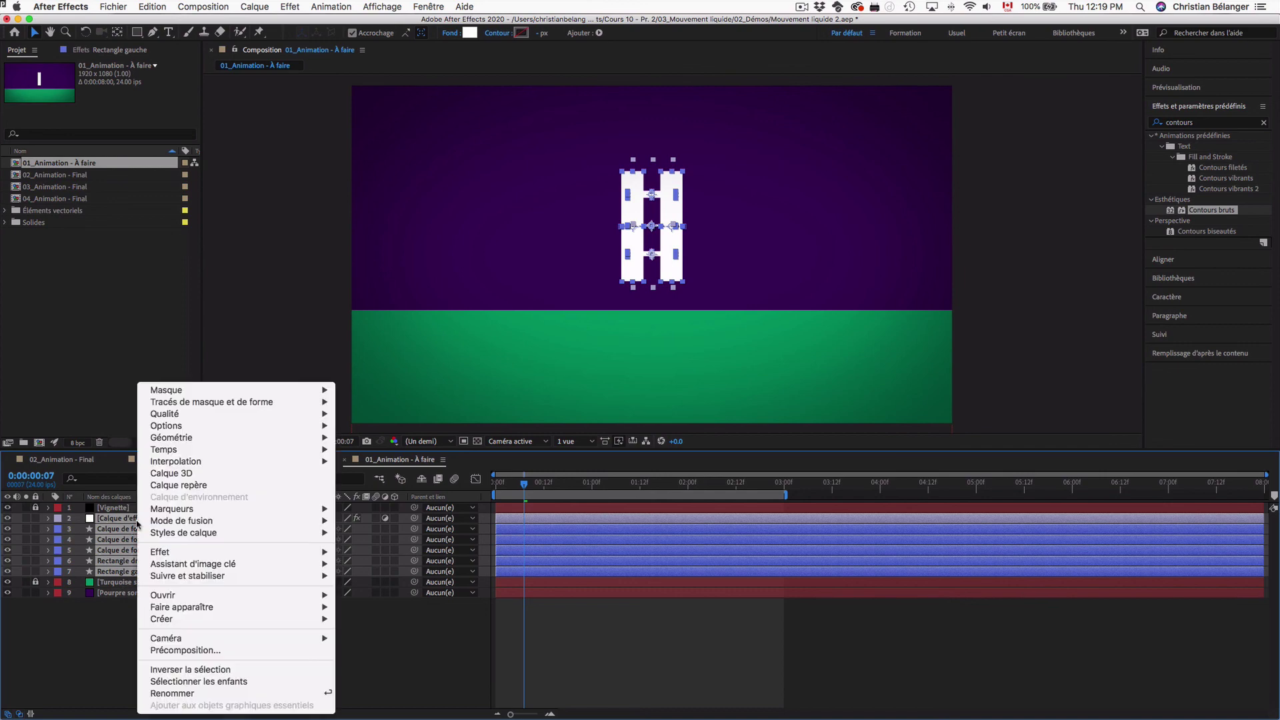
click(212, 650)
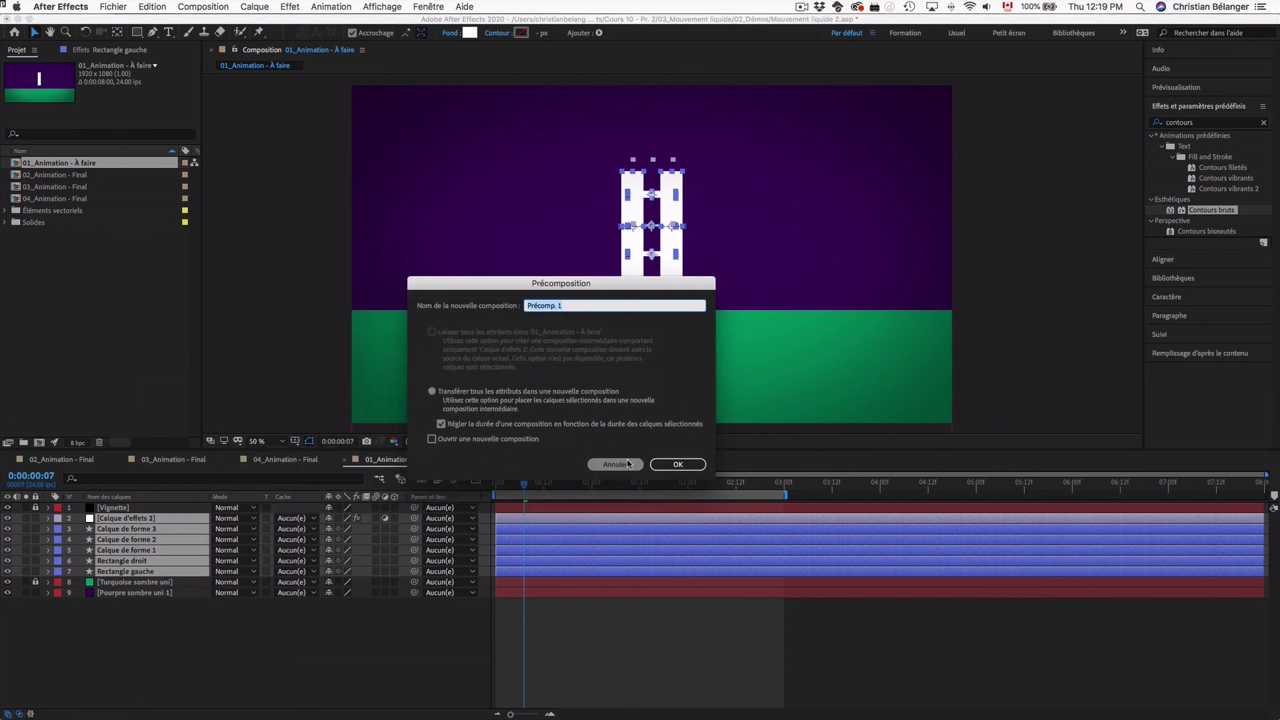
click(679, 464)
click(518, 634)
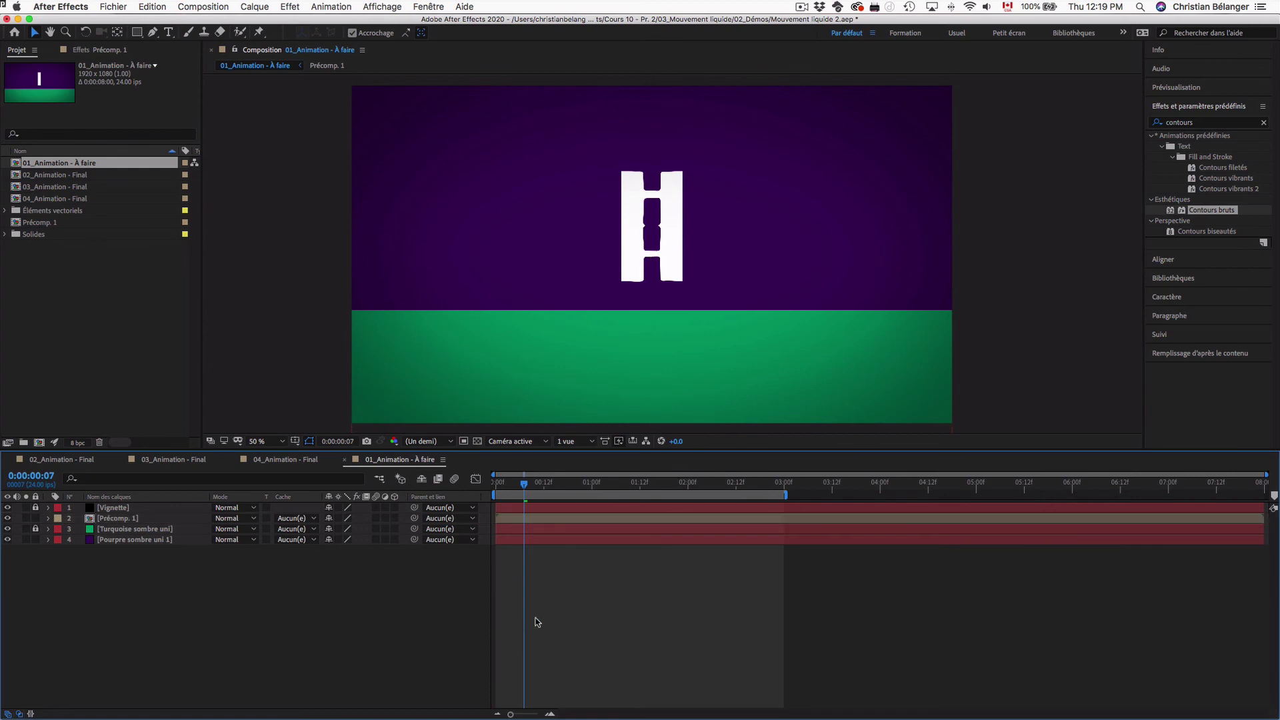
- Play 01_Animation - À faire from 0:00:00:00 to check the separation over the new background
mouse_move(514, 488)
mouse_down()
mouse_move(490, 488)
mouse_move(599, 487)
mouse_move(496, 487)
mouse_up()
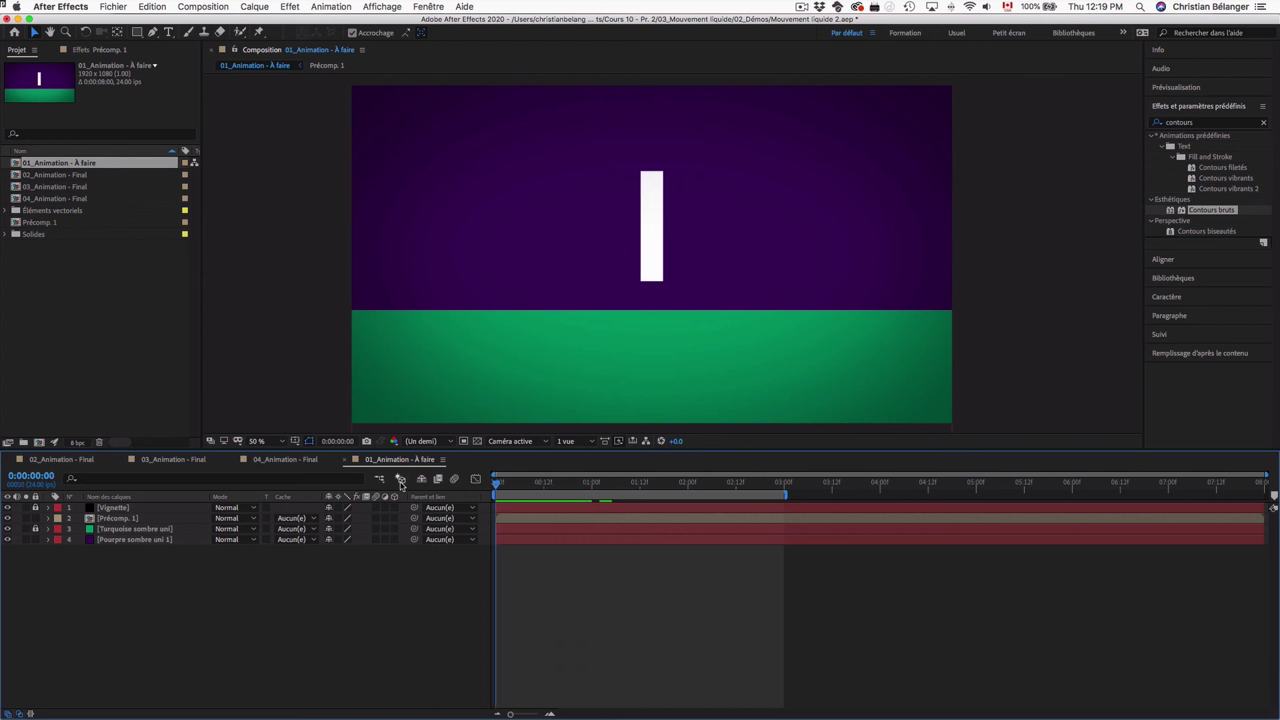
key(space)
key(space)
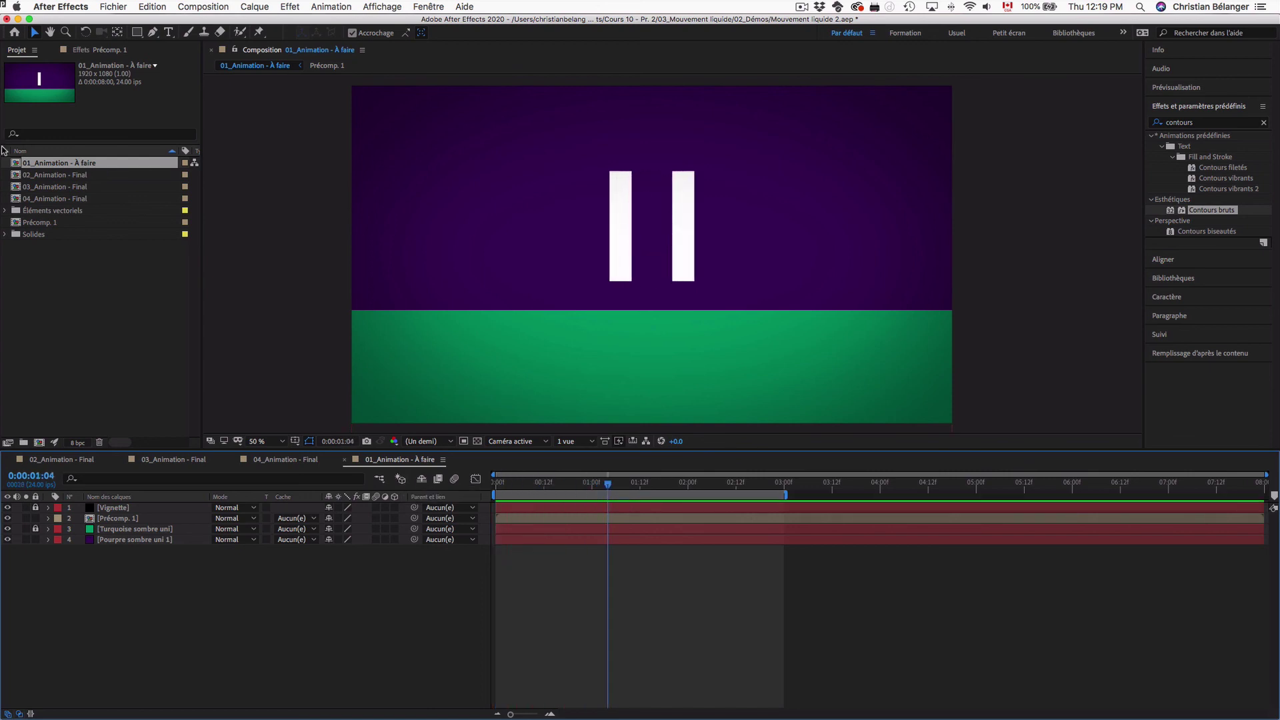
- Open 03_Animation - Final, collapse its keyframed properties, and inspect the letter A at 0:00:00:08 with Calque d'effets hidden
double_click(76, 176)
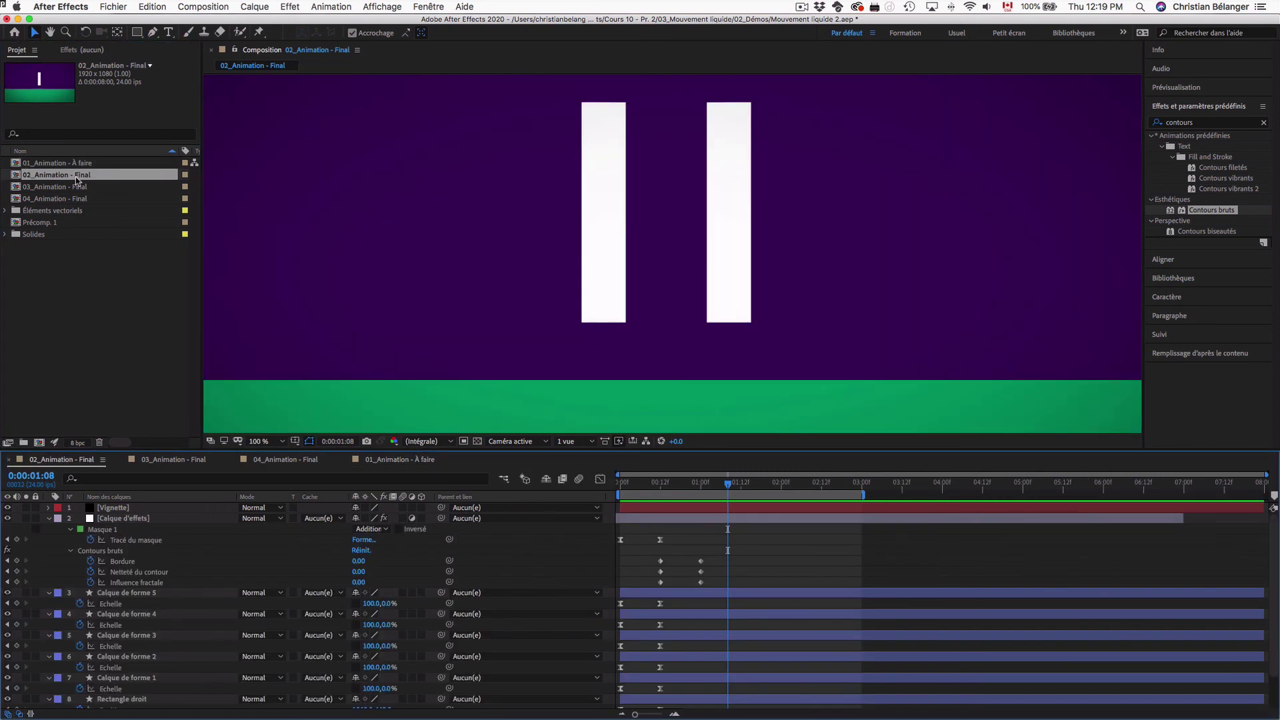
double_click(52, 187)
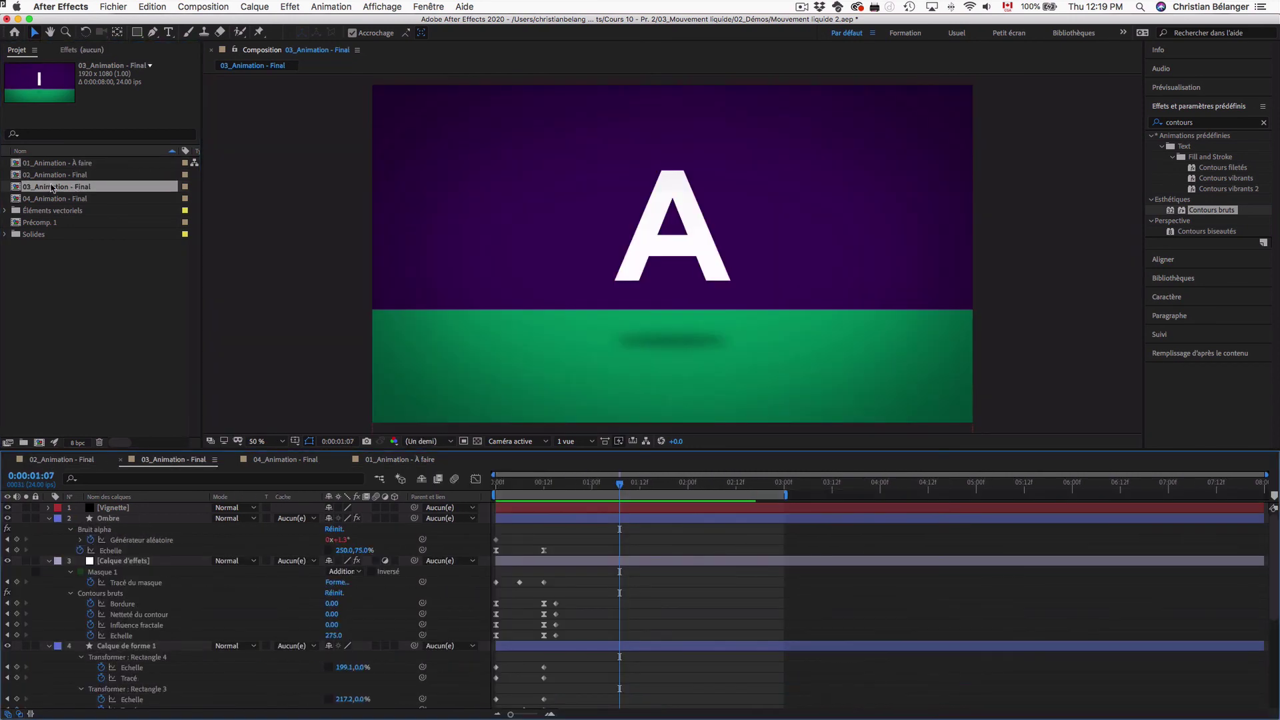
key(u)
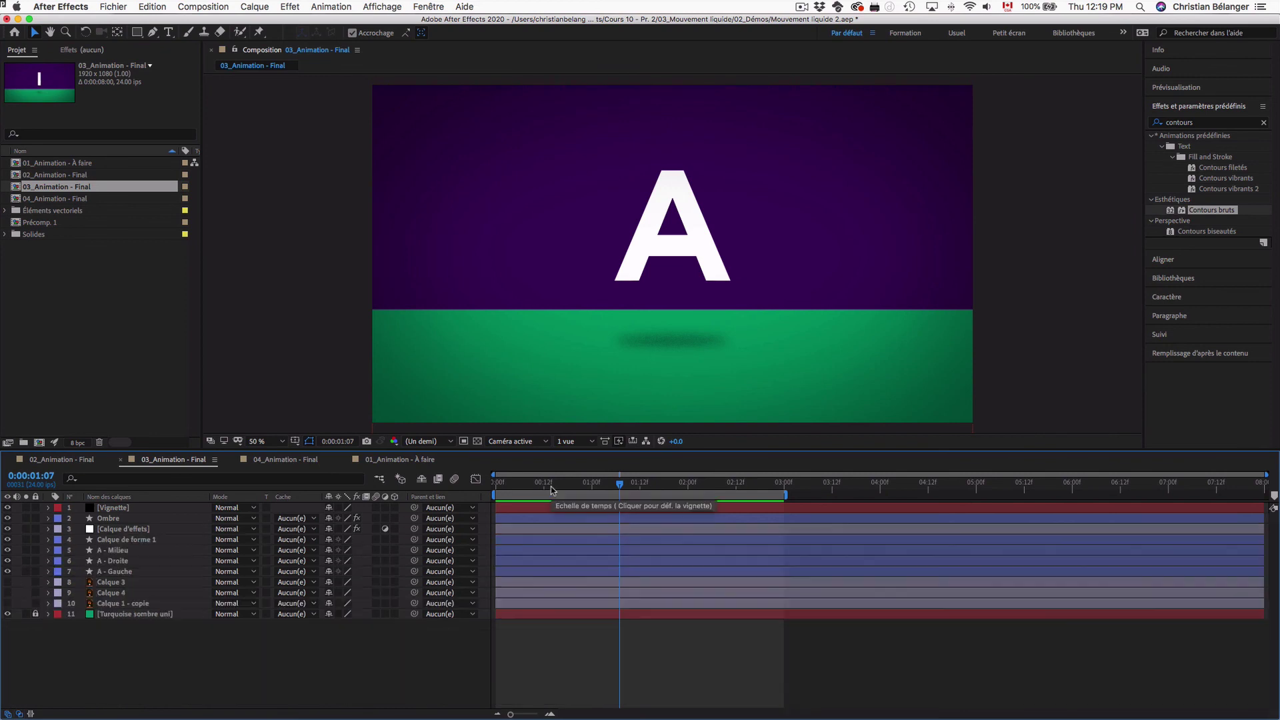
drag(618, 484, 528, 489)
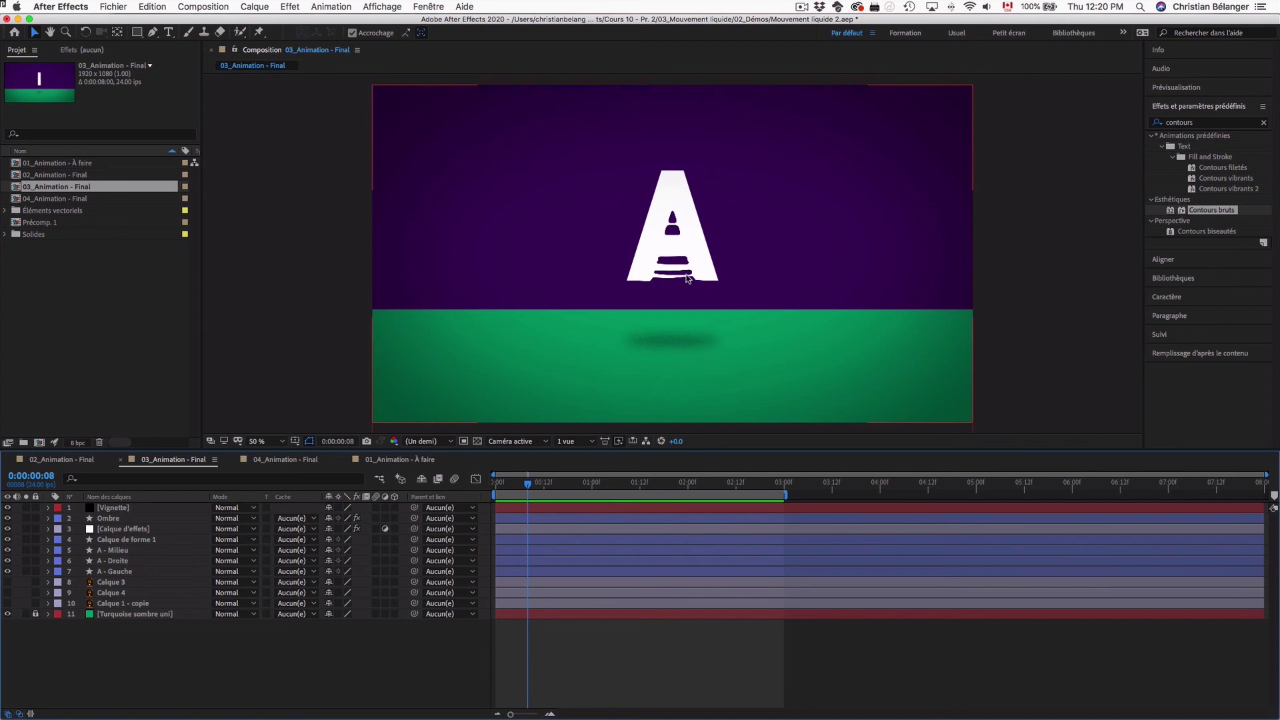
click(8, 529)
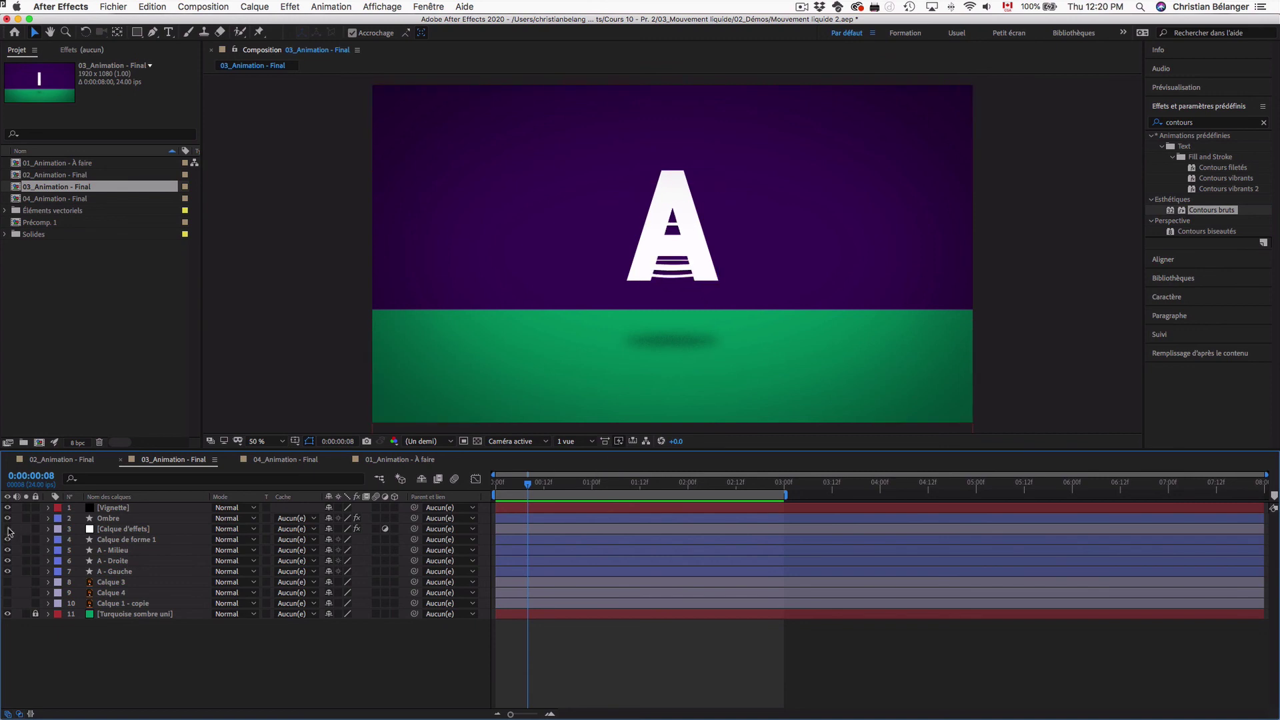
key(slash)
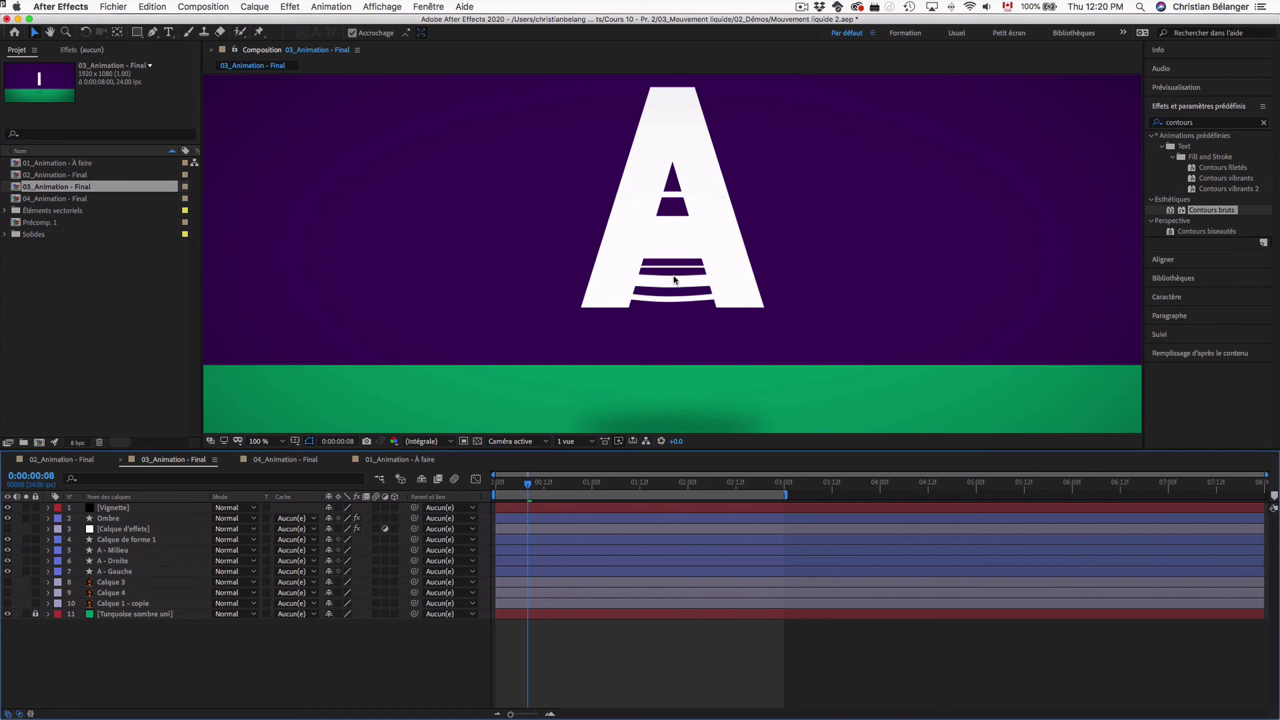
- Show Calque d'effets again and examine the letter's shadow on the ground from 0:00:00:05 to 0:00:00:18
mouse_move(528, 489)
mouse_down()
mouse_move(544, 488)
mouse_move(501, 487)
mouse_move(516, 487)
mouse_up()
click(8, 529)
key(space)
drag(725, 352, 716, 263)
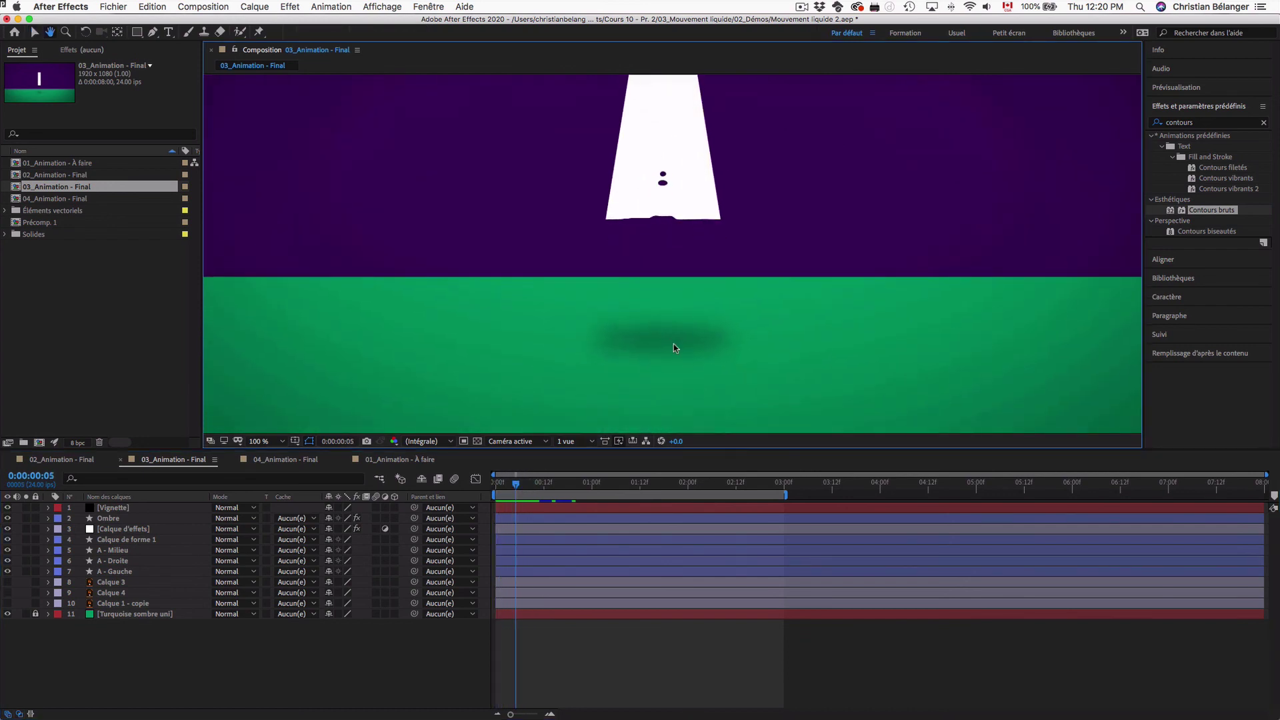
drag(516, 488, 568, 488)
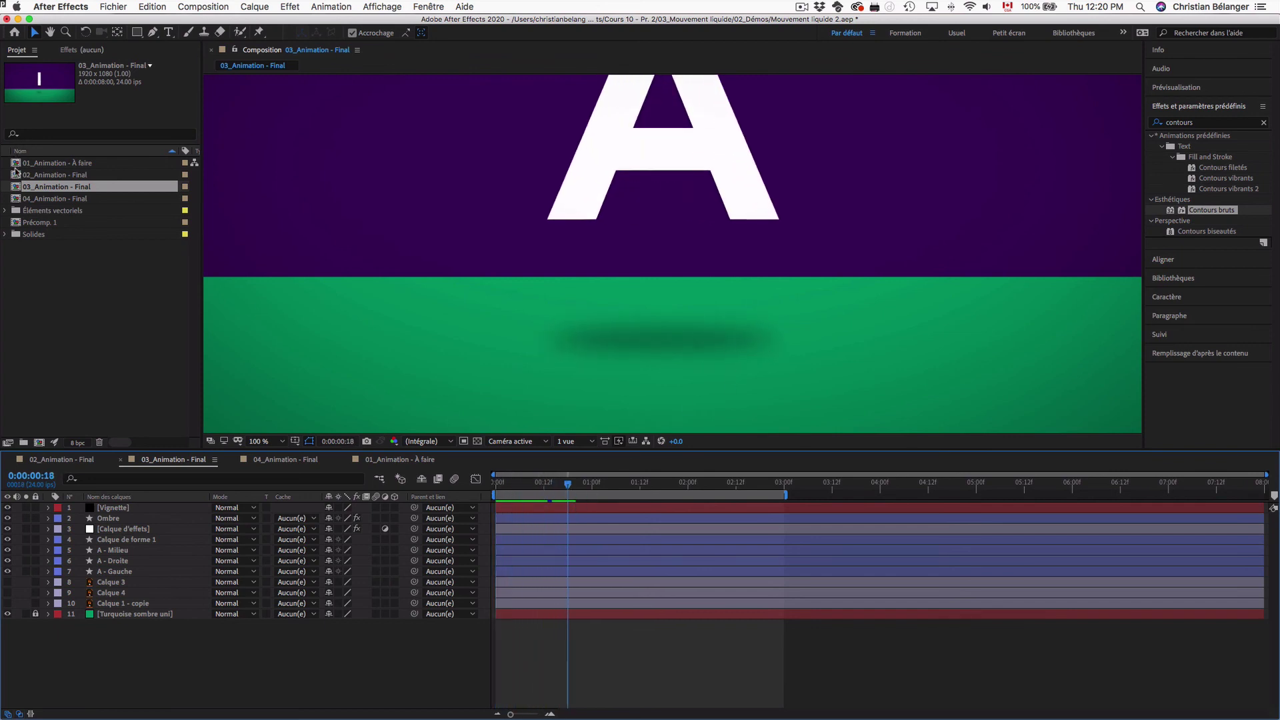
- Open 04_Animation - Final, collapse its keyframed properties, and scrub back to 0:00:00:00 to review the animation
double_click(50, 199)
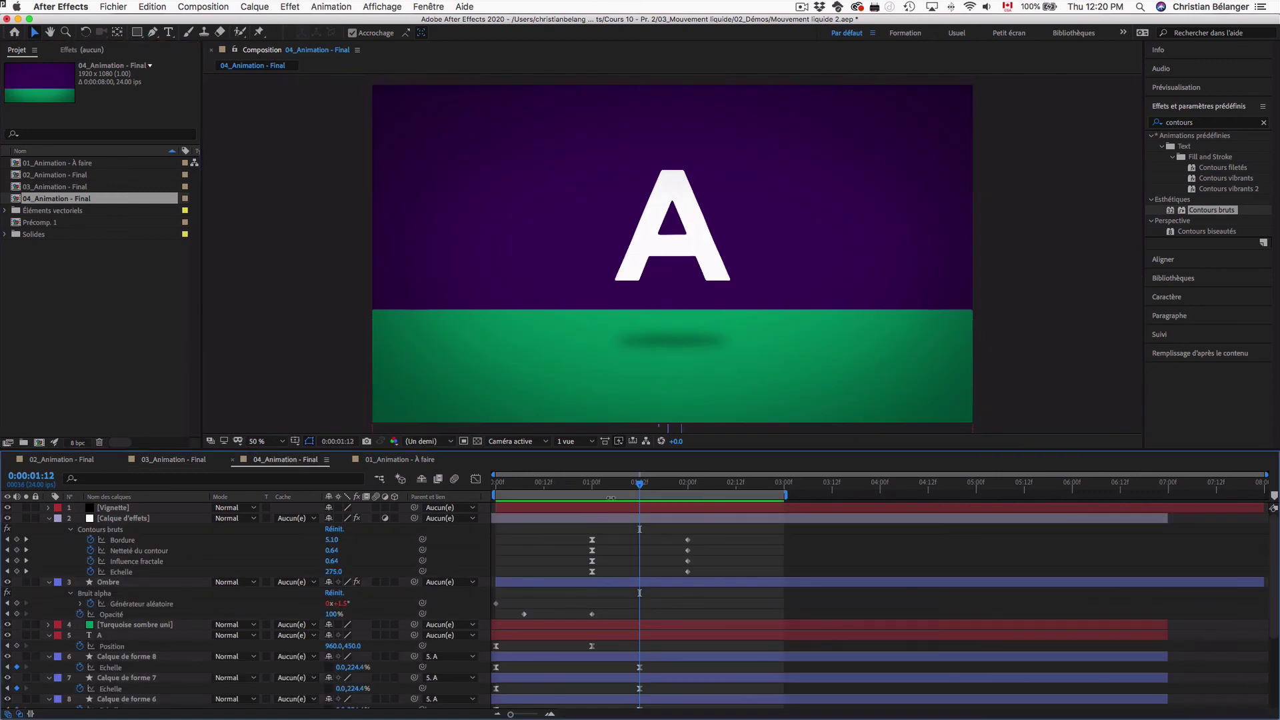
key(u)
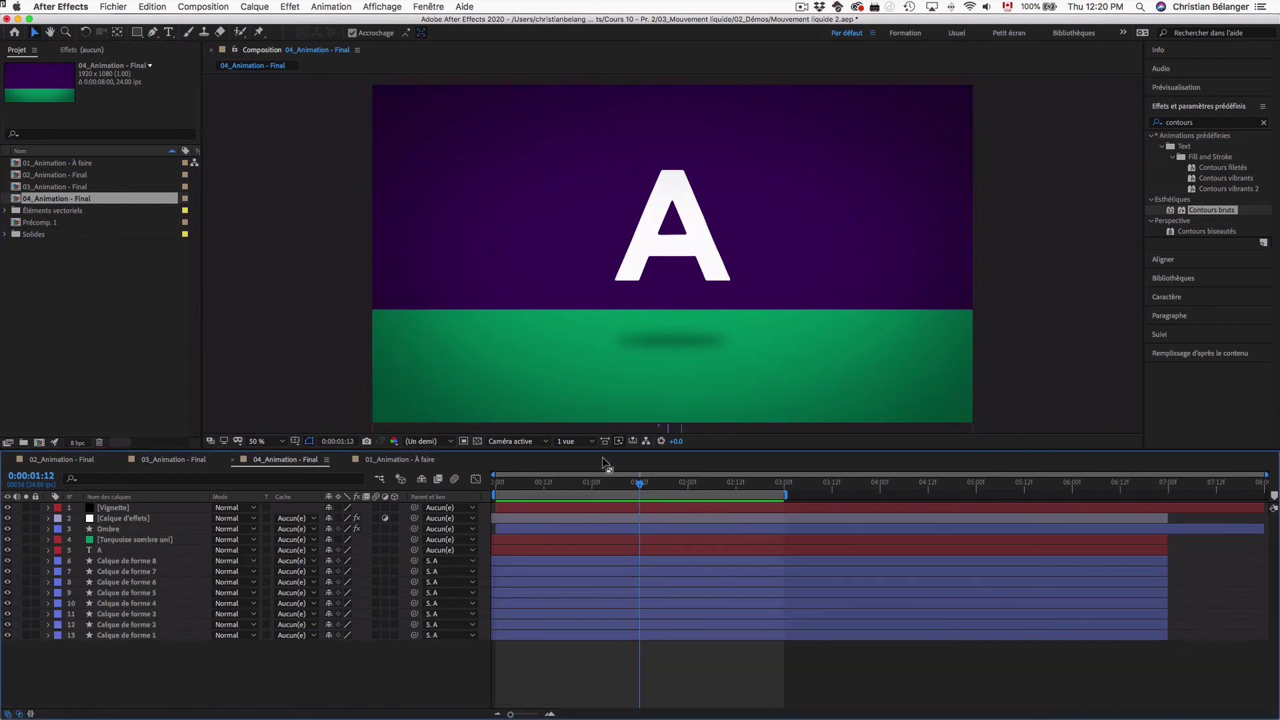
drag(639, 485, 491, 485)
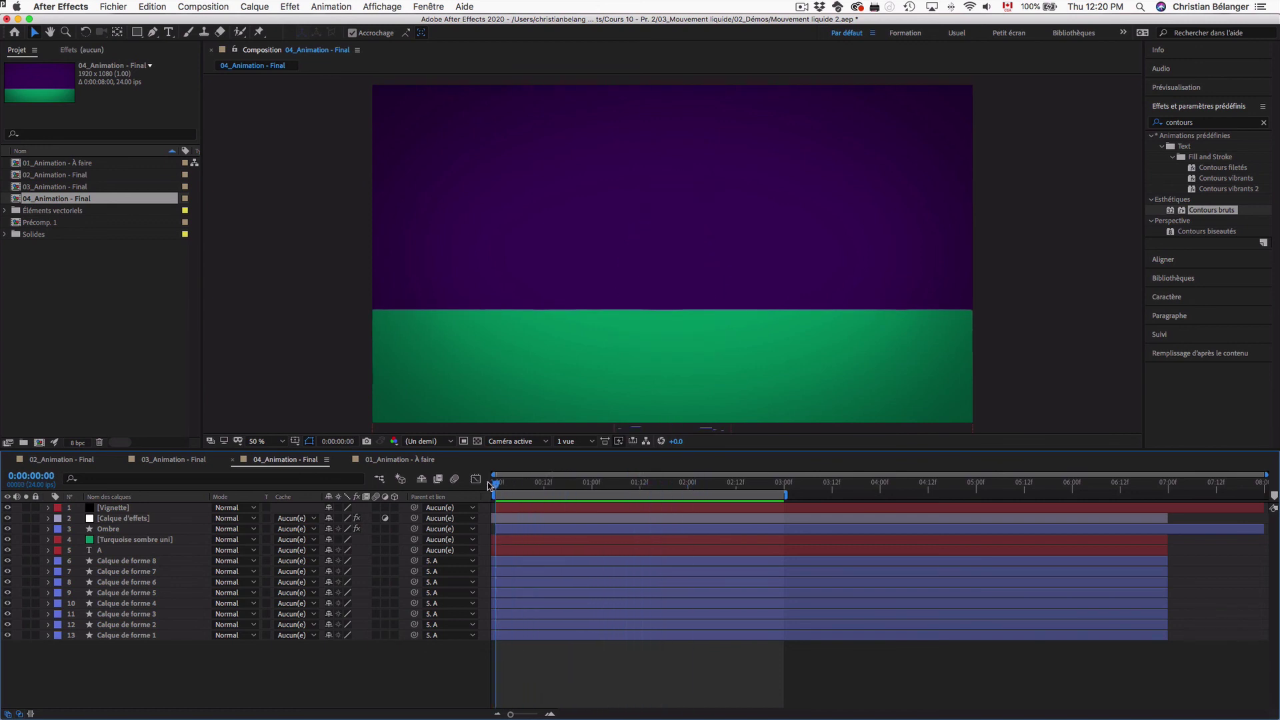